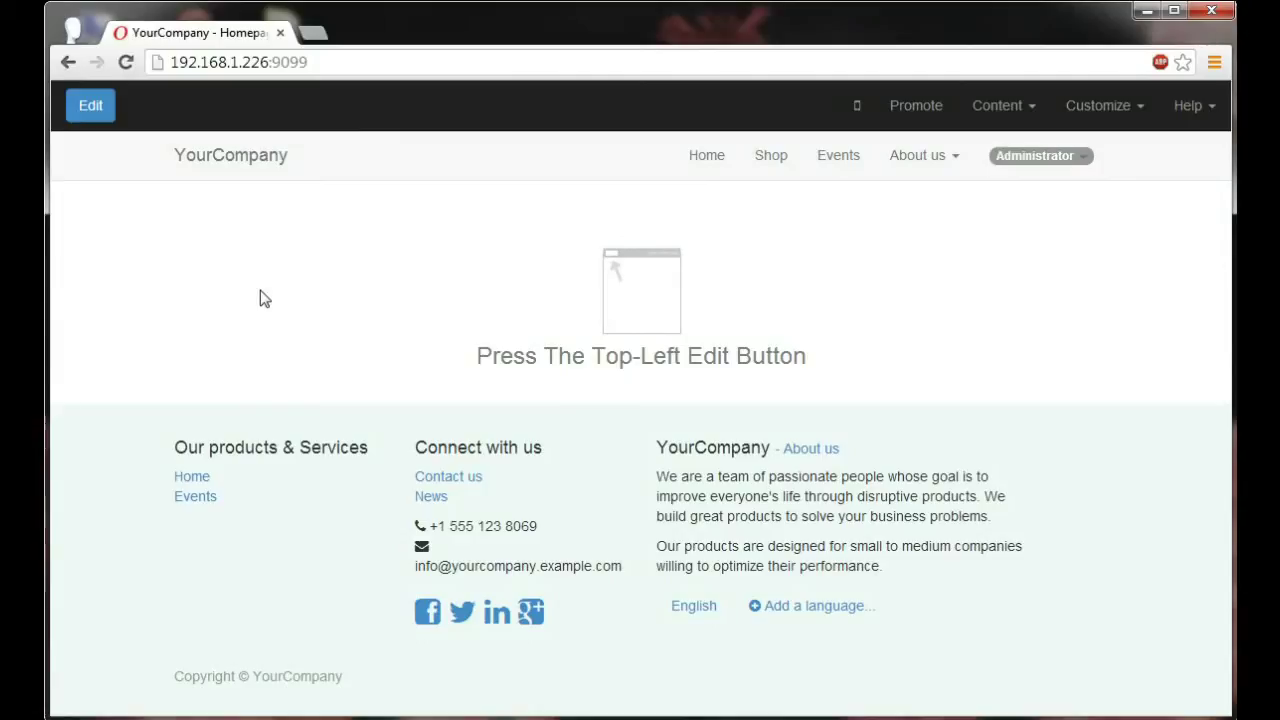
Put the homepage in edit mode and replace the first paragraph under the footer's company heading with "Your Premium Apple Reseller.".
left_click(100, 113)
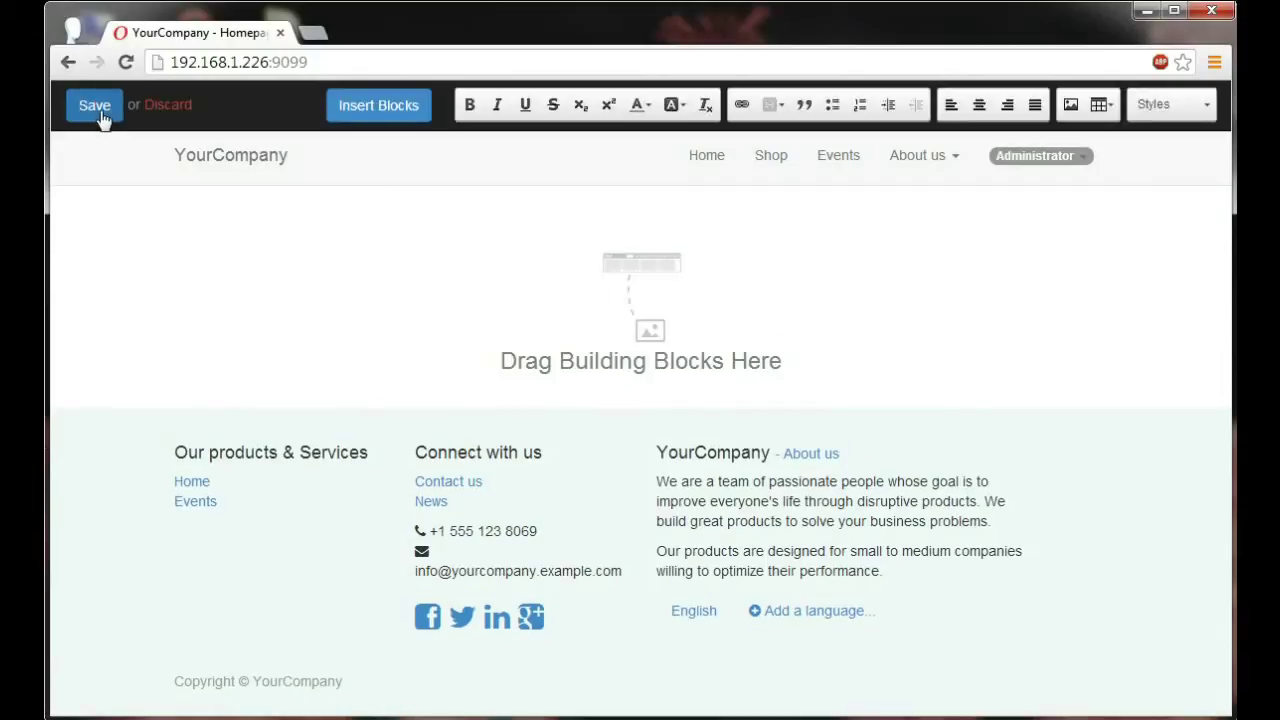
double_click(729, 495)
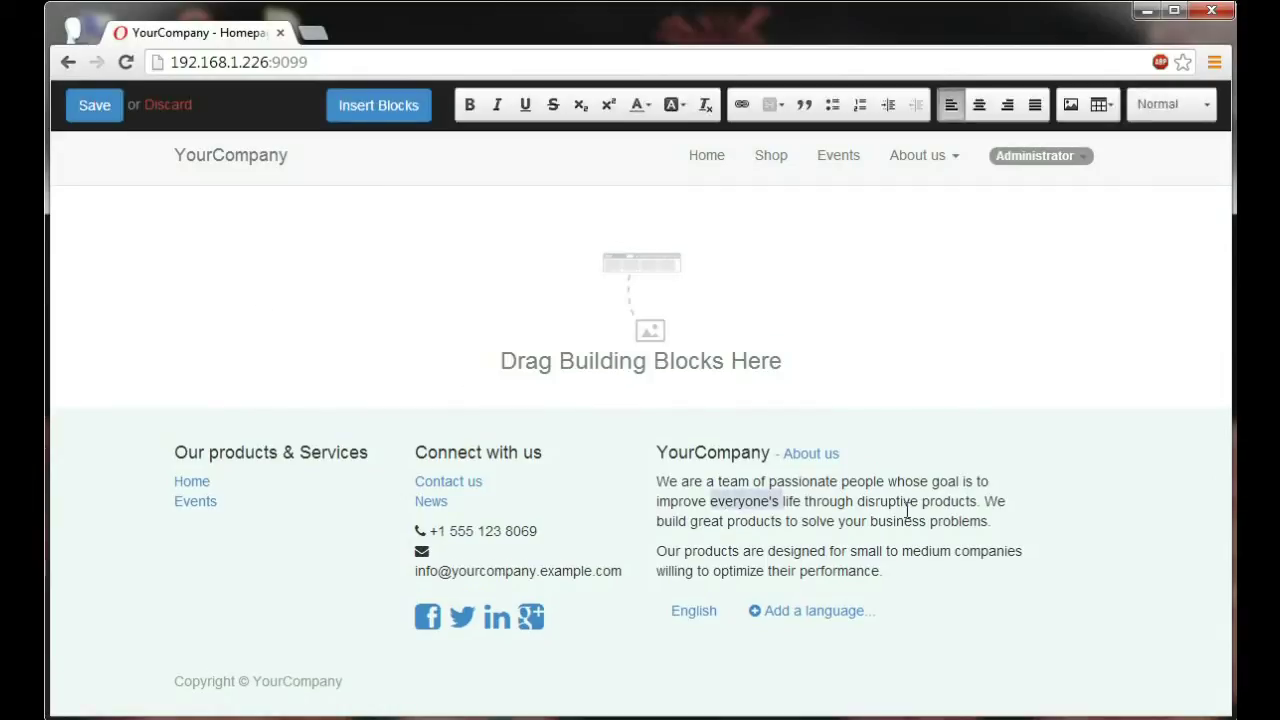
left_click_drag(989, 527, 660, 481)
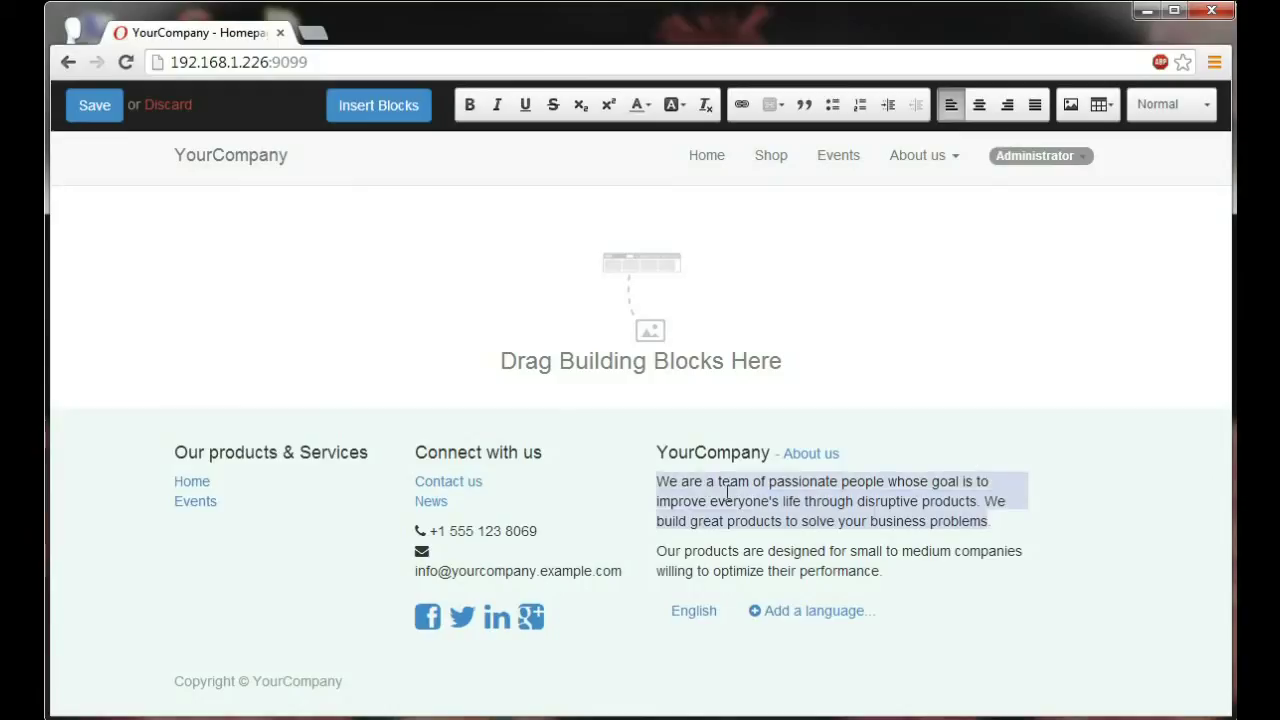
key("BackSpace")
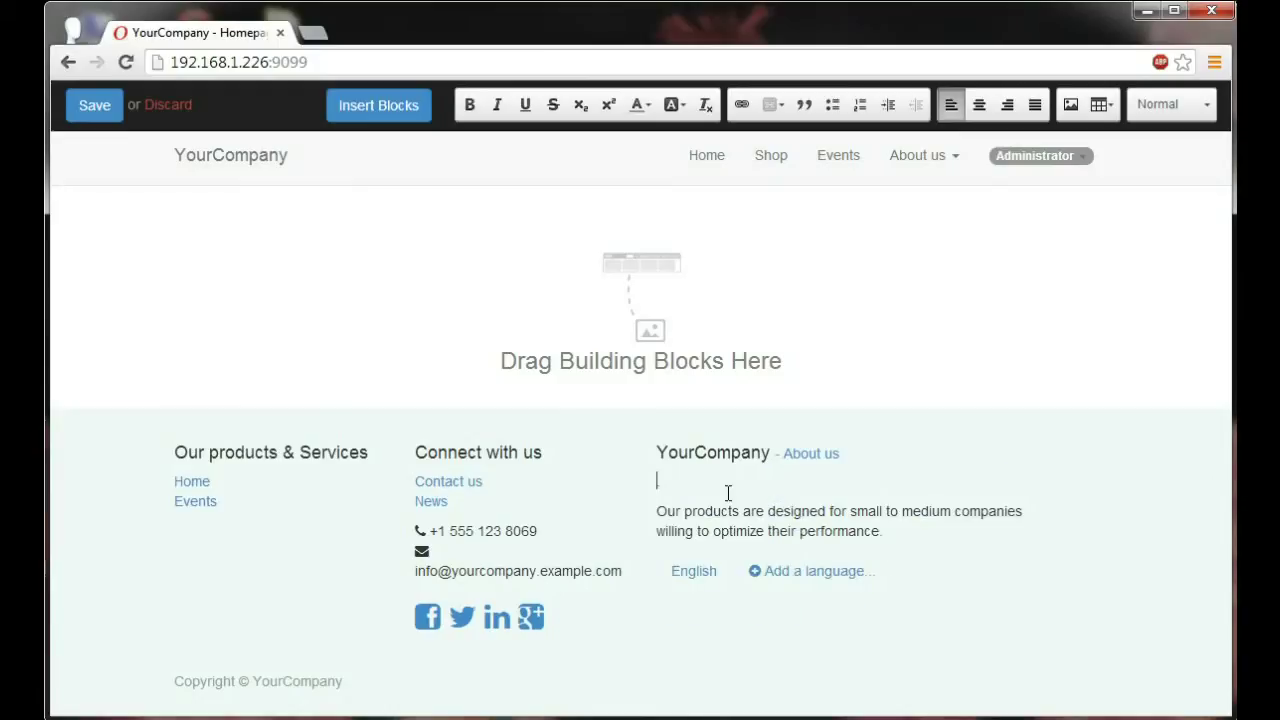
type("Your Premium Apple Res")
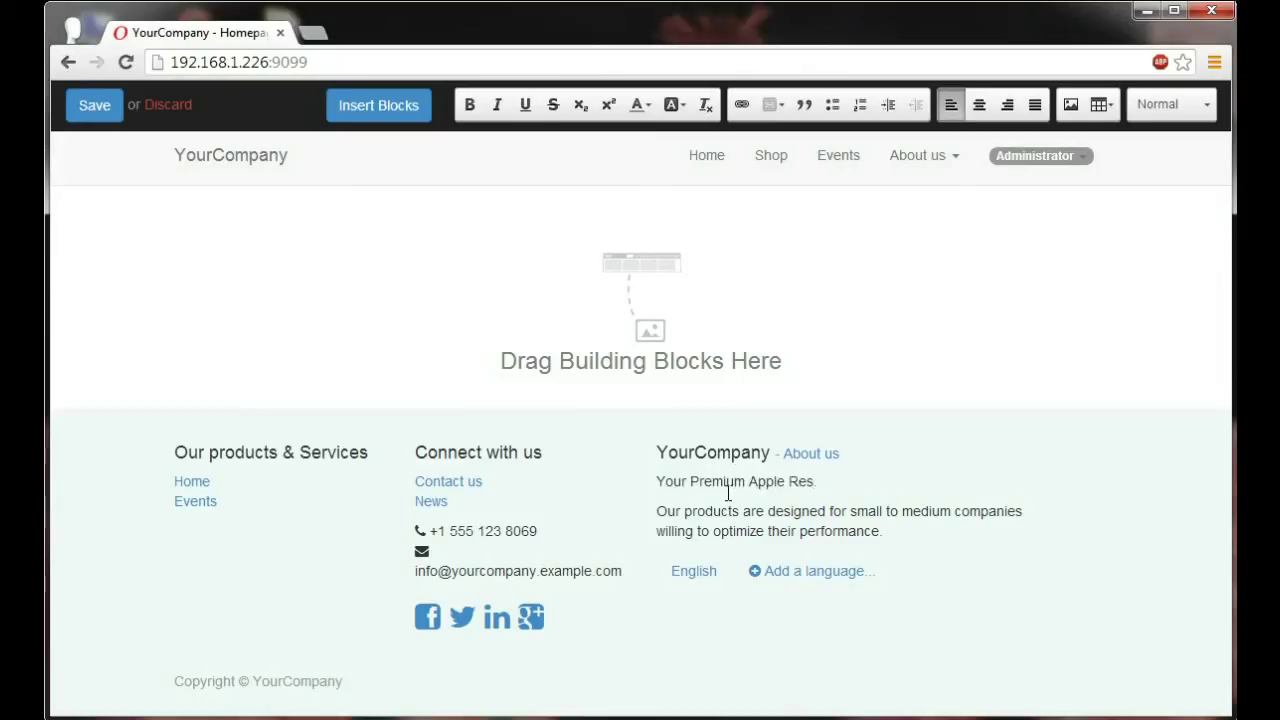
type("eller.")
Change the company name in the footer heading beside the About us link to "iBoost".
double_click(748, 452)
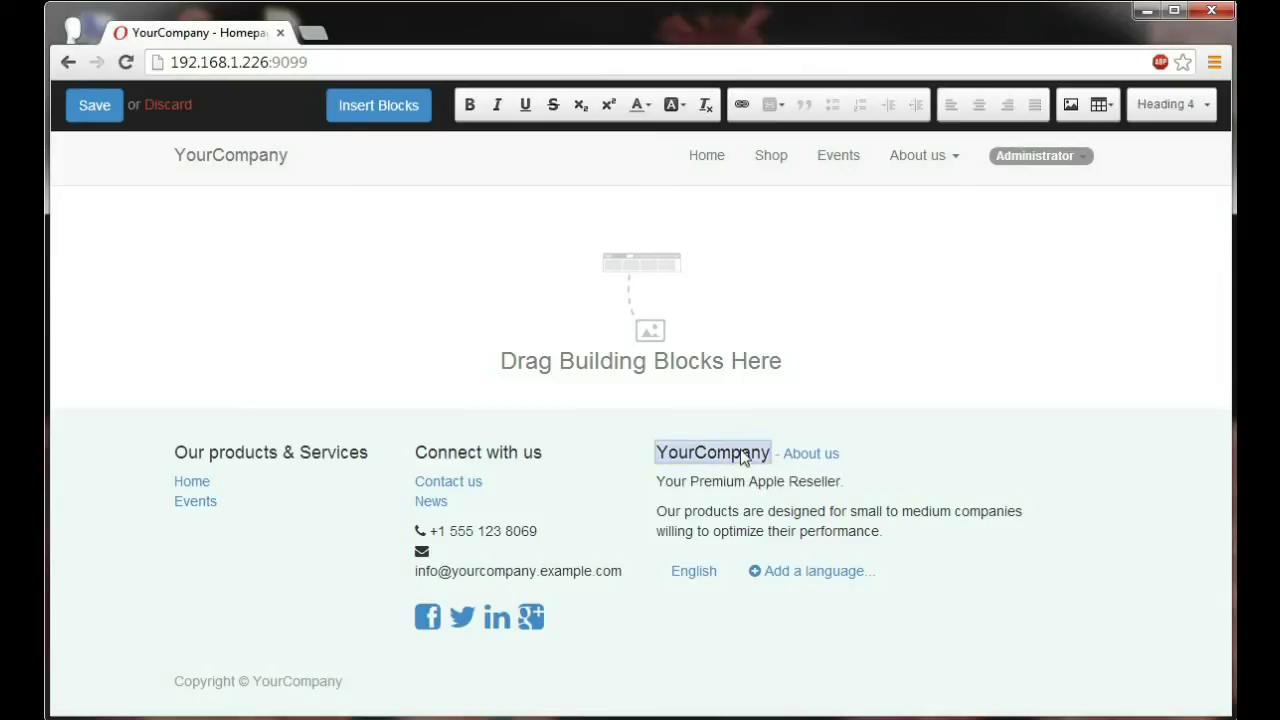
key("BackSpace")
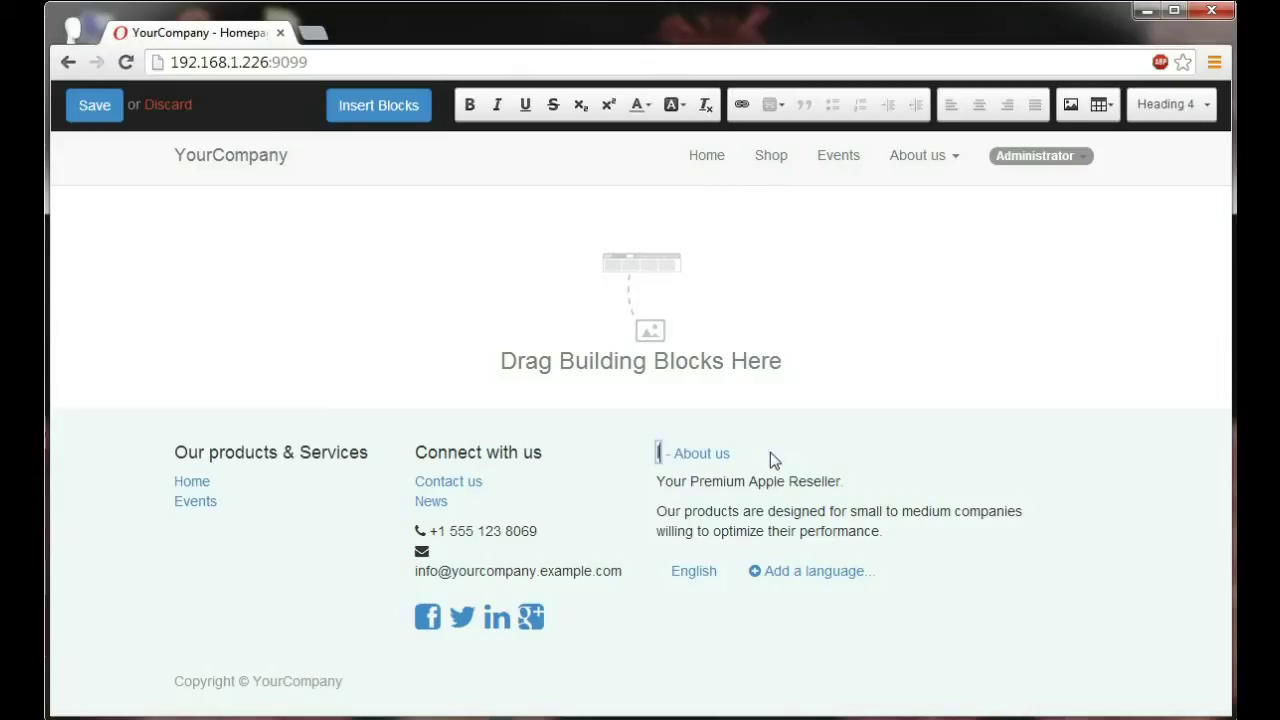
type("iBoost")
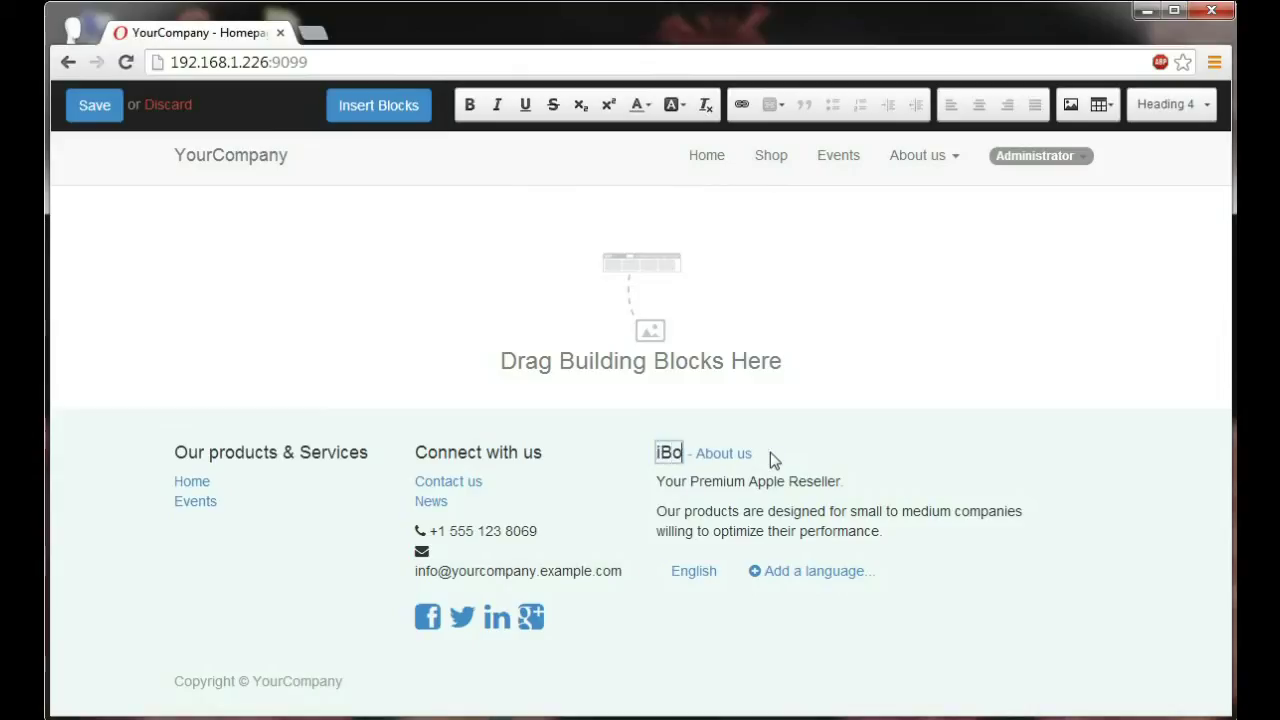
left_click(770, 455)
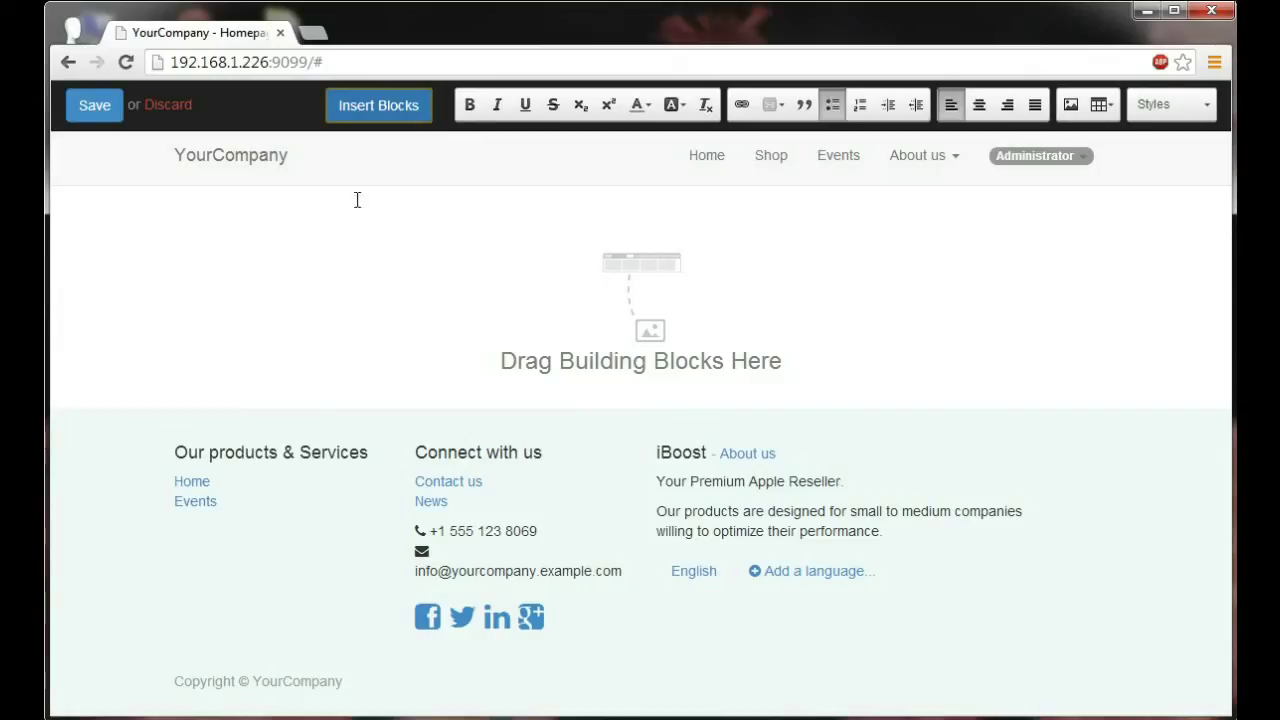
Insert a Banner structure block into the empty area of the homepage, above the footer.
left_click(345, 106)
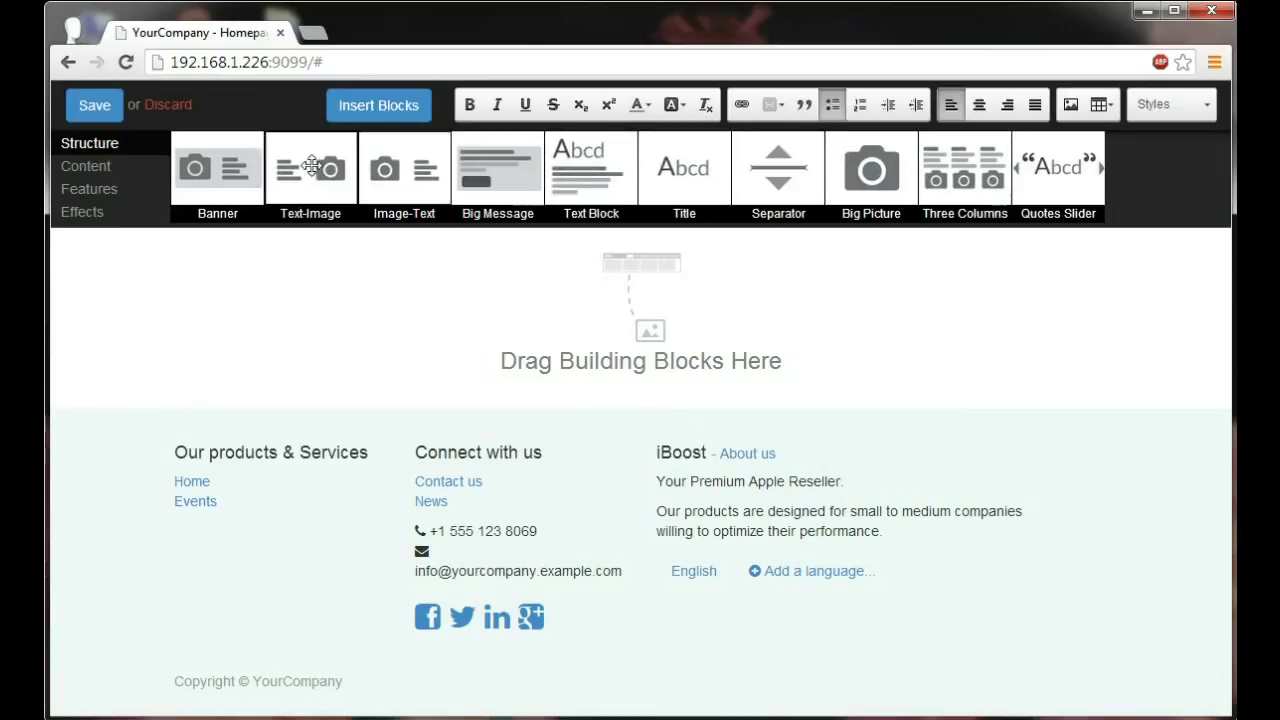
left_click(95, 176)
left_click(92, 192)
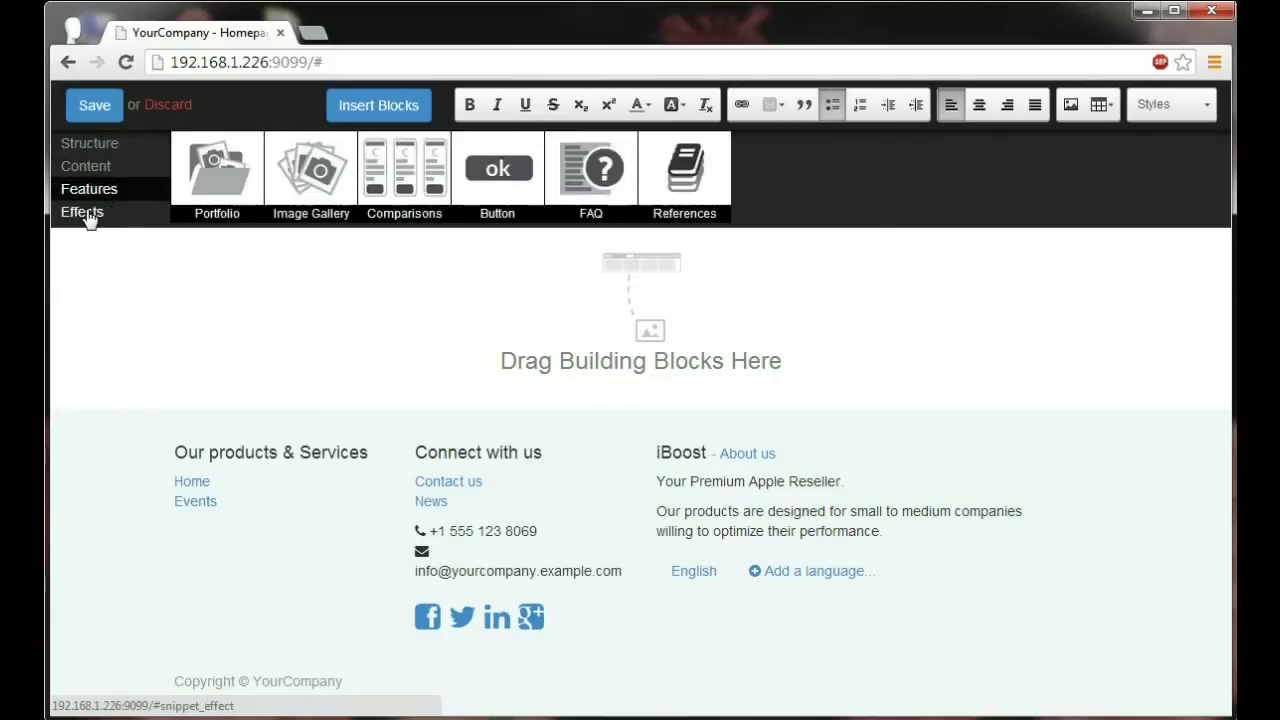
left_click(85, 213)
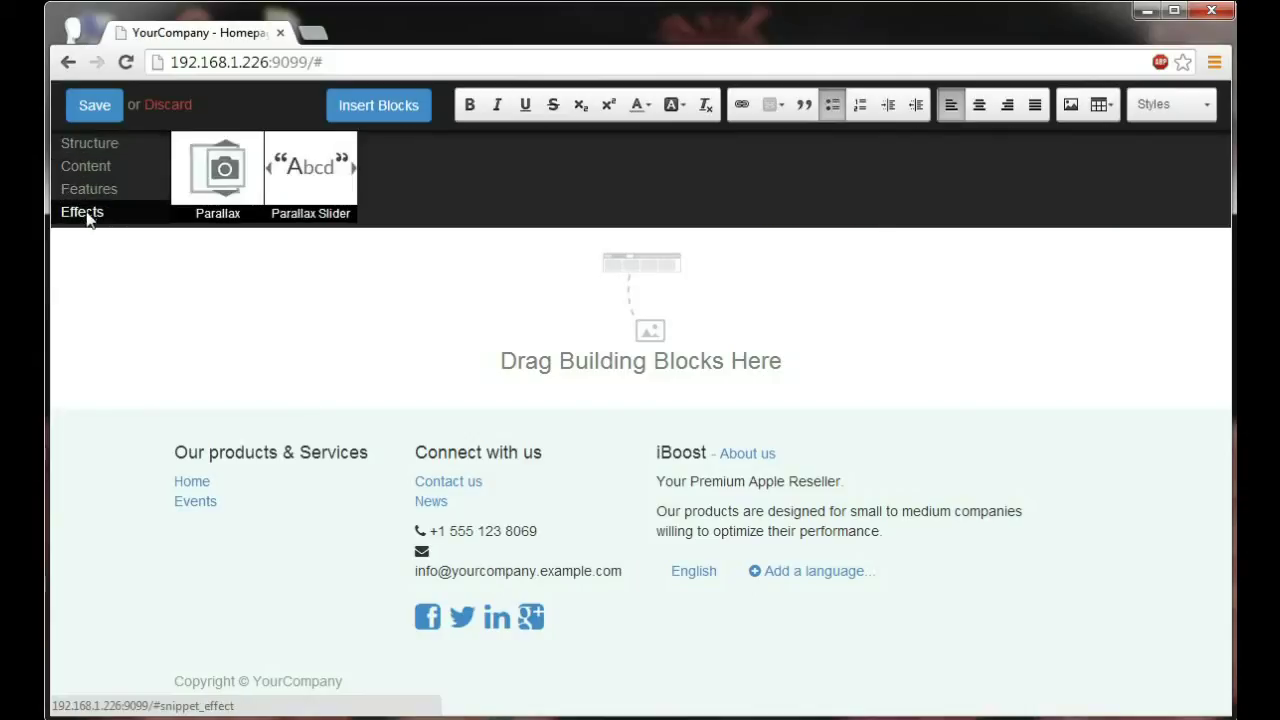
left_click(97, 155)
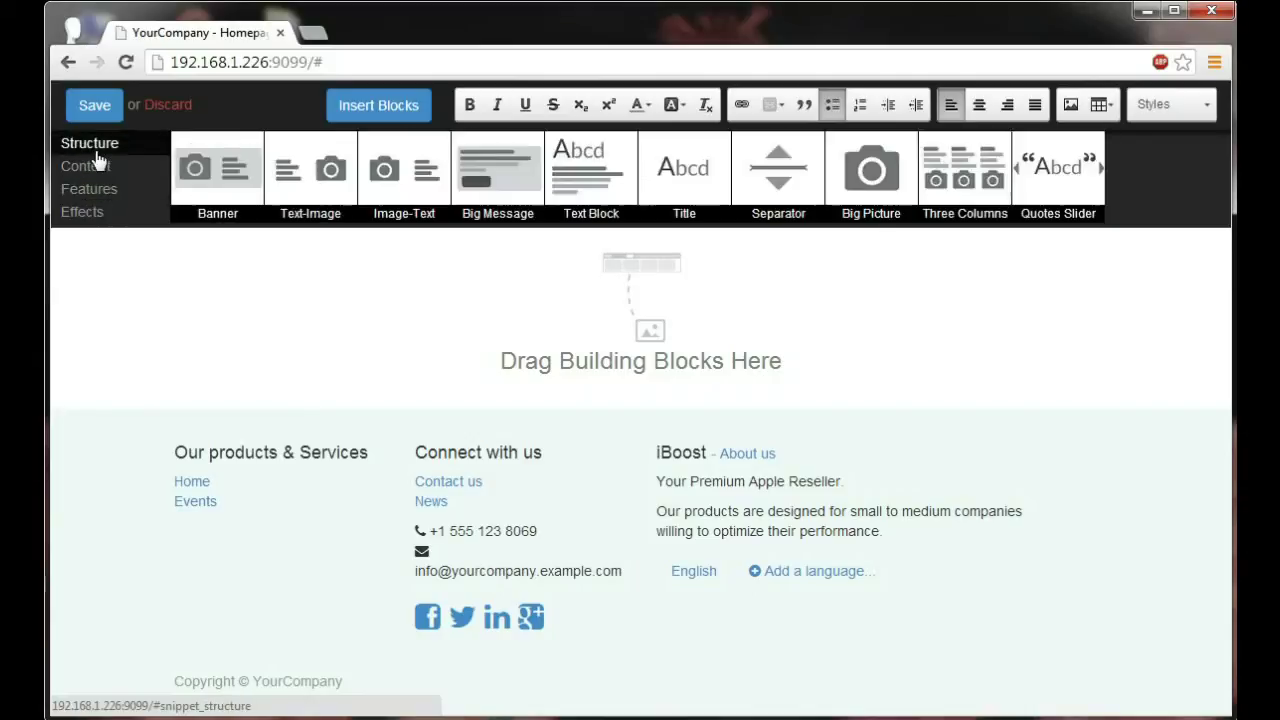
left_click_drag(214, 170, 235, 314)
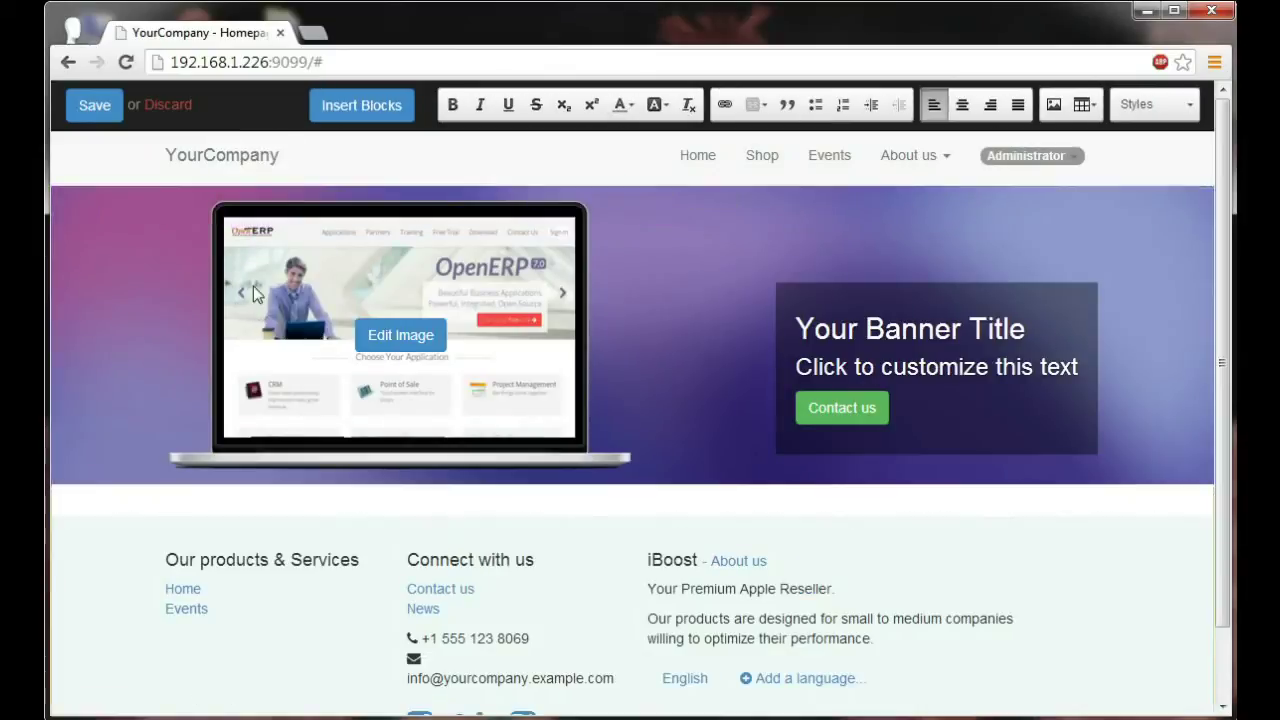
Replace the banner's laptop image with the existing picture of two iPads, keeping no styling.
left_click(394, 336)
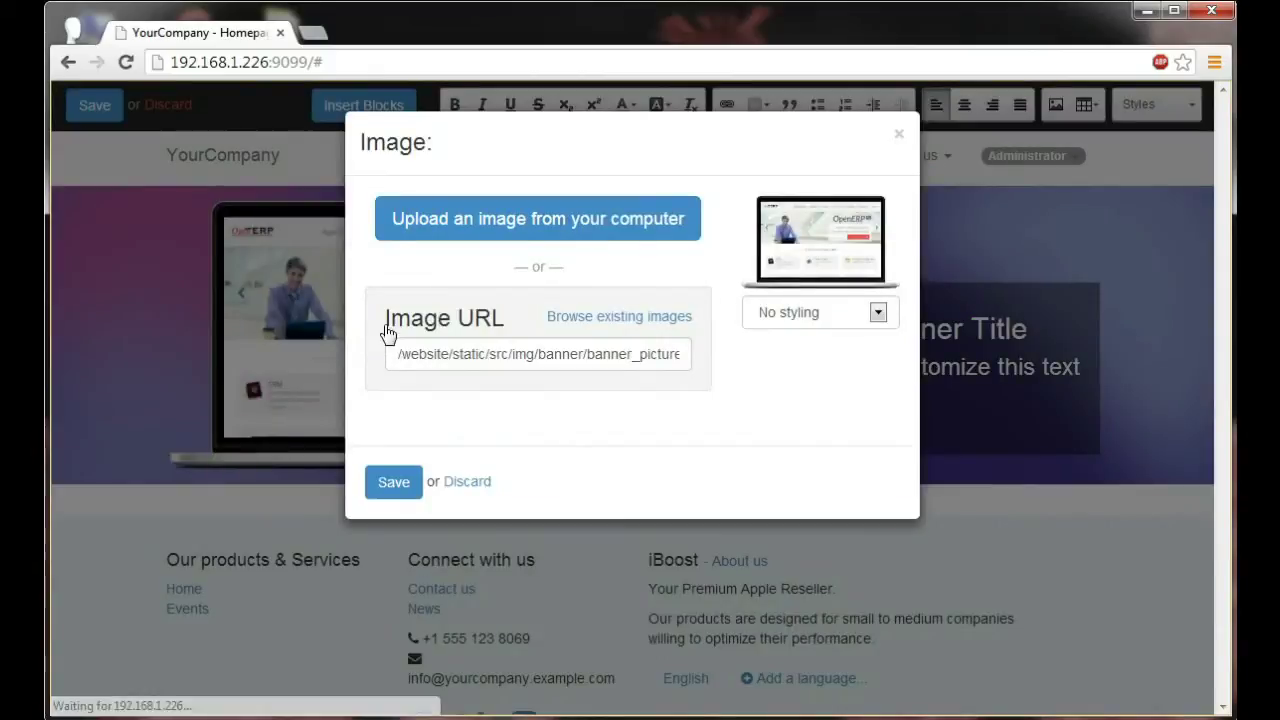
left_click(560, 318)
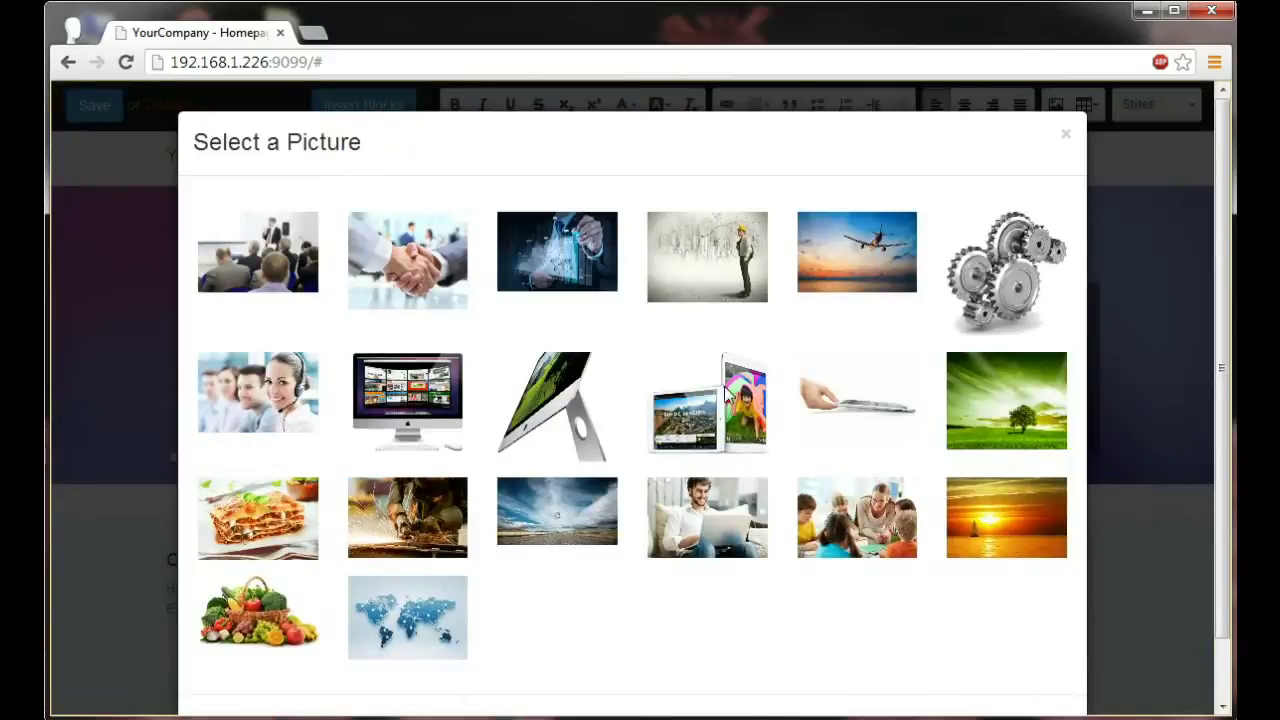
left_click(723, 391)
left_click(376, 484)
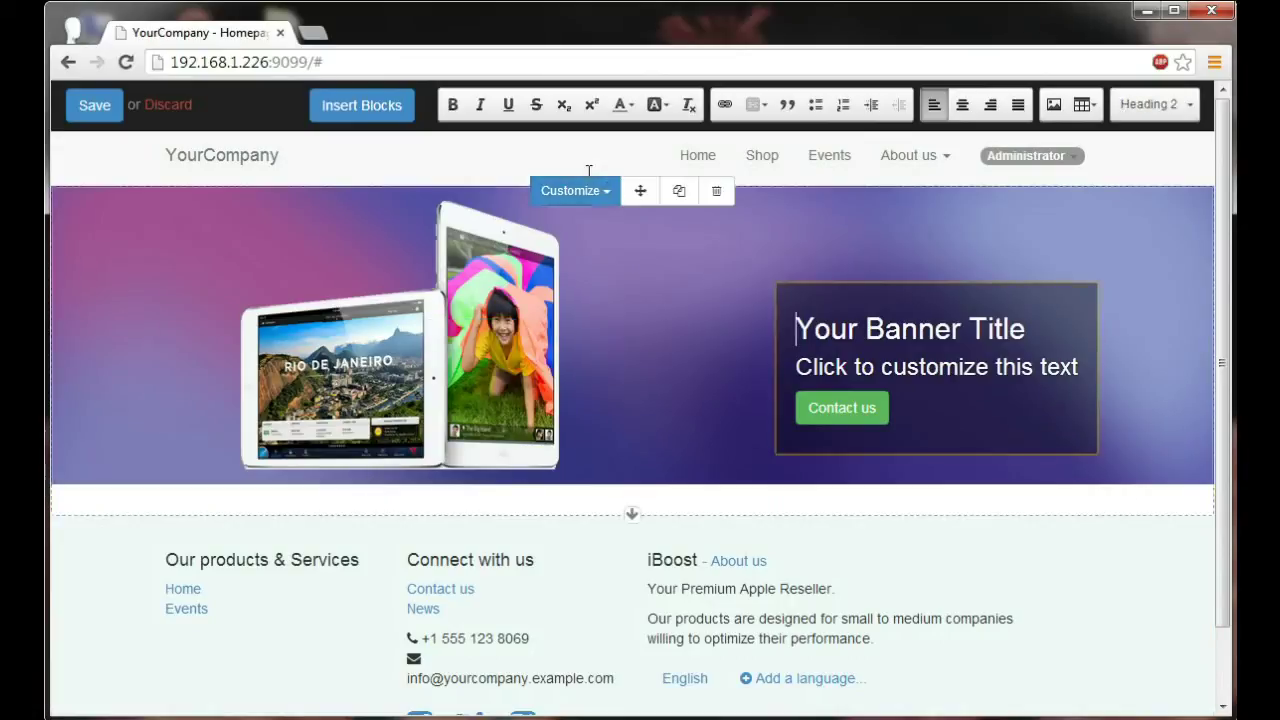
Set the banner's background to Orange Red from the Various backgrounds.
left_click(573, 190)
mouse_move(593, 237)
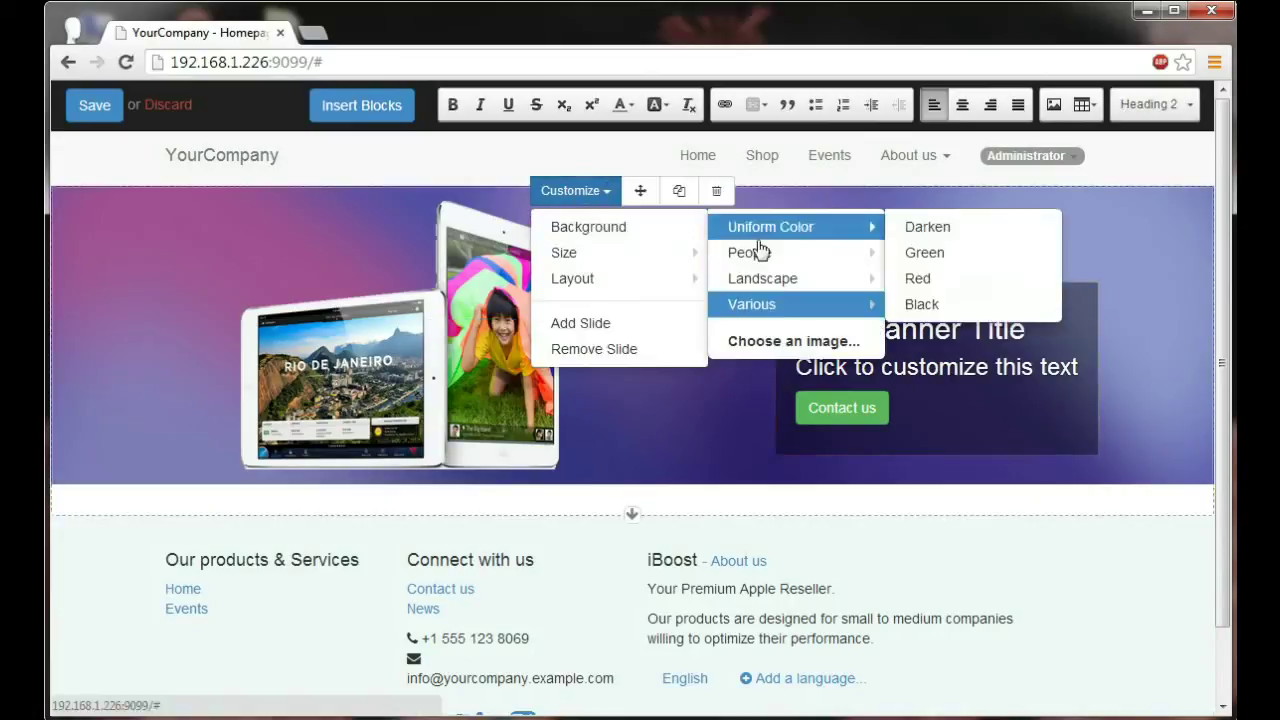
mouse_move(783, 310)
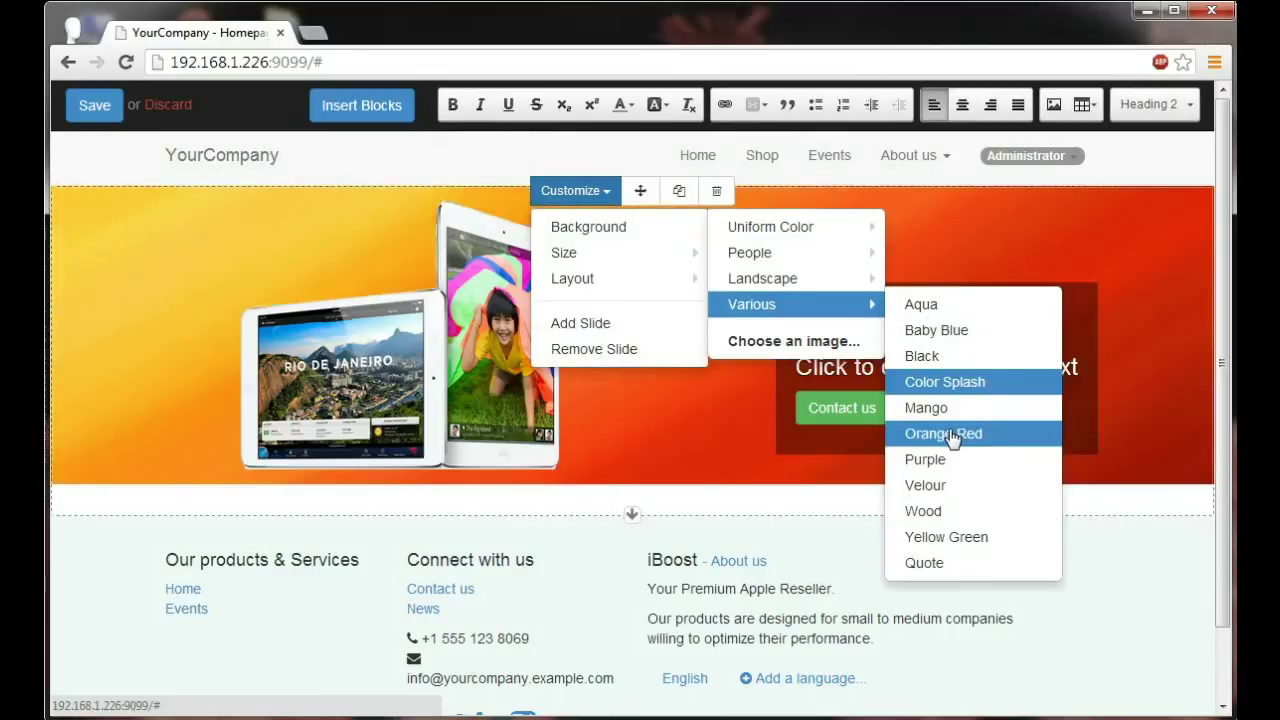
left_click(945, 434)
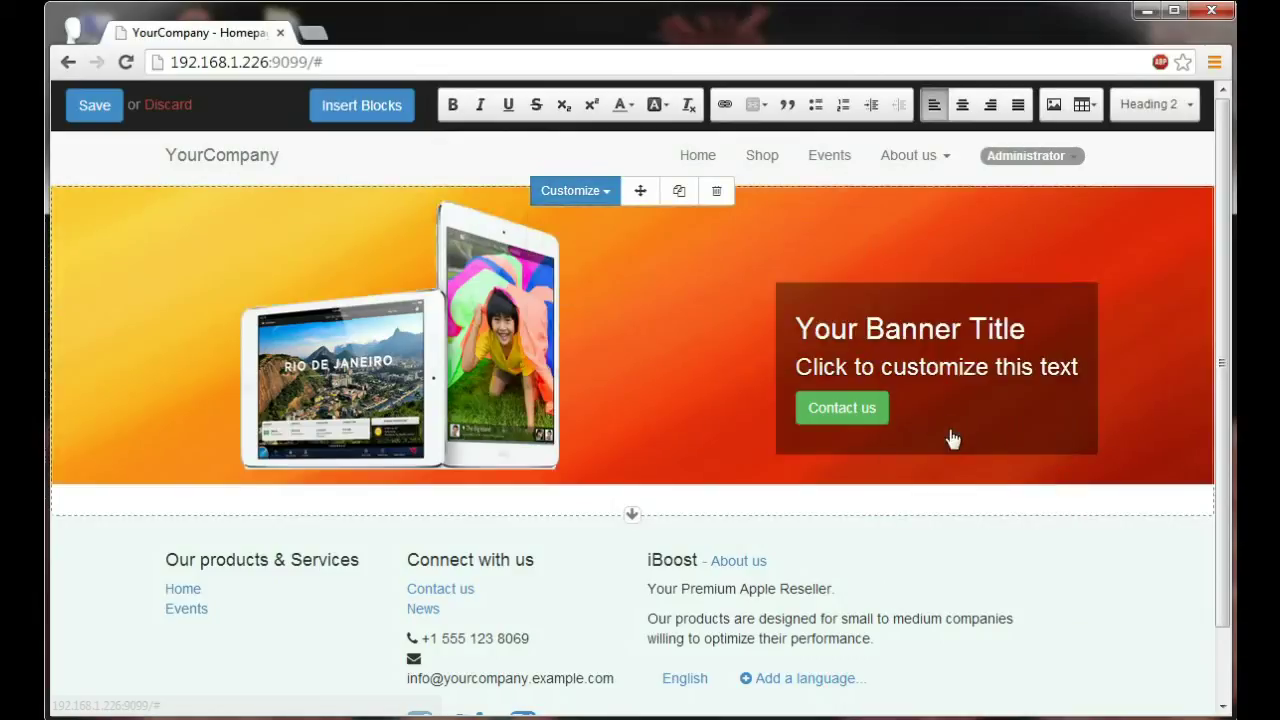
Replace the banner's placeholder subtitle with "Buy an iPad Get 1 Free".
triple_click(910, 372)
key("BackSpace")
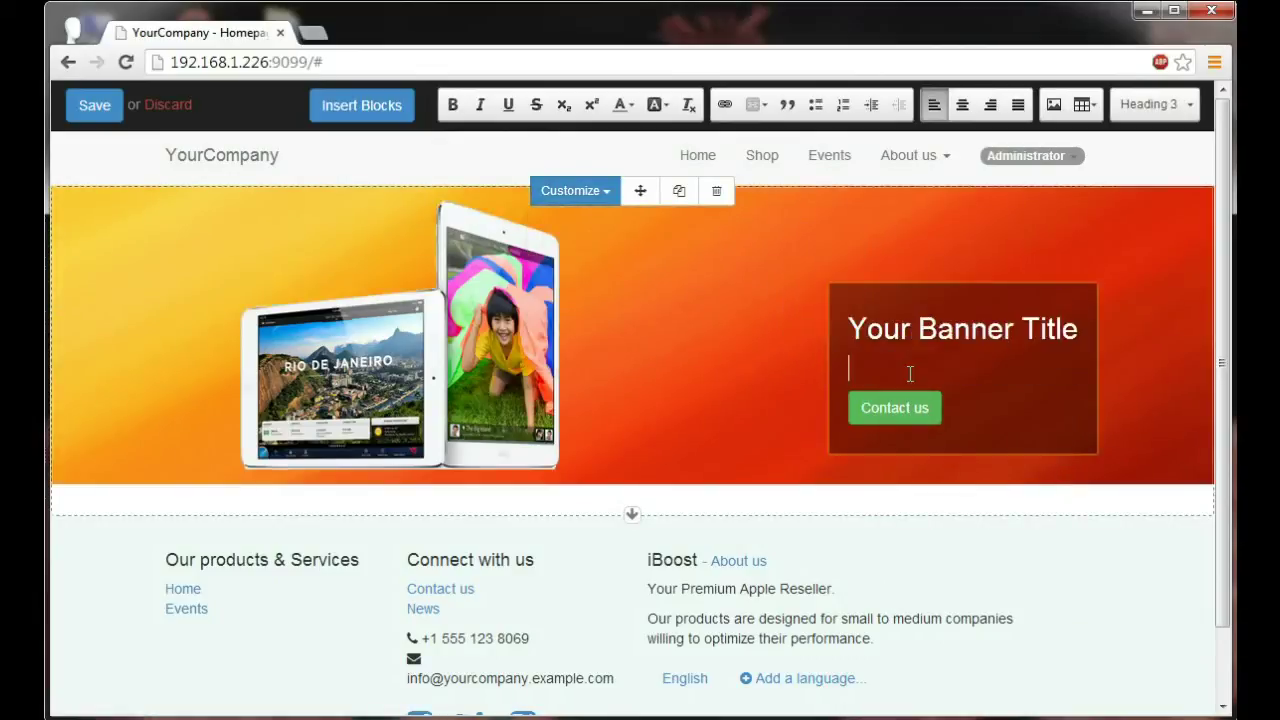
type("Buy an iPad Get 1 Free")
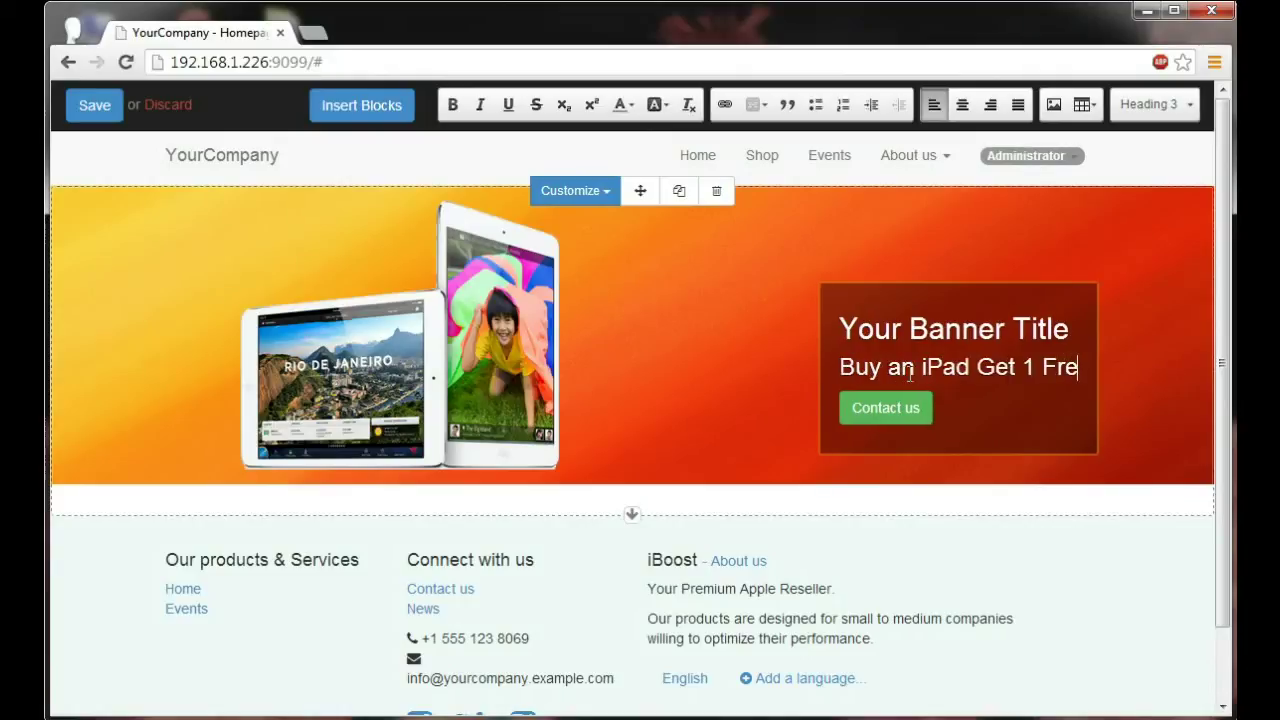
Replace the banner's placeholder title with "Black Friday Everyday!".
double_click(874, 341)
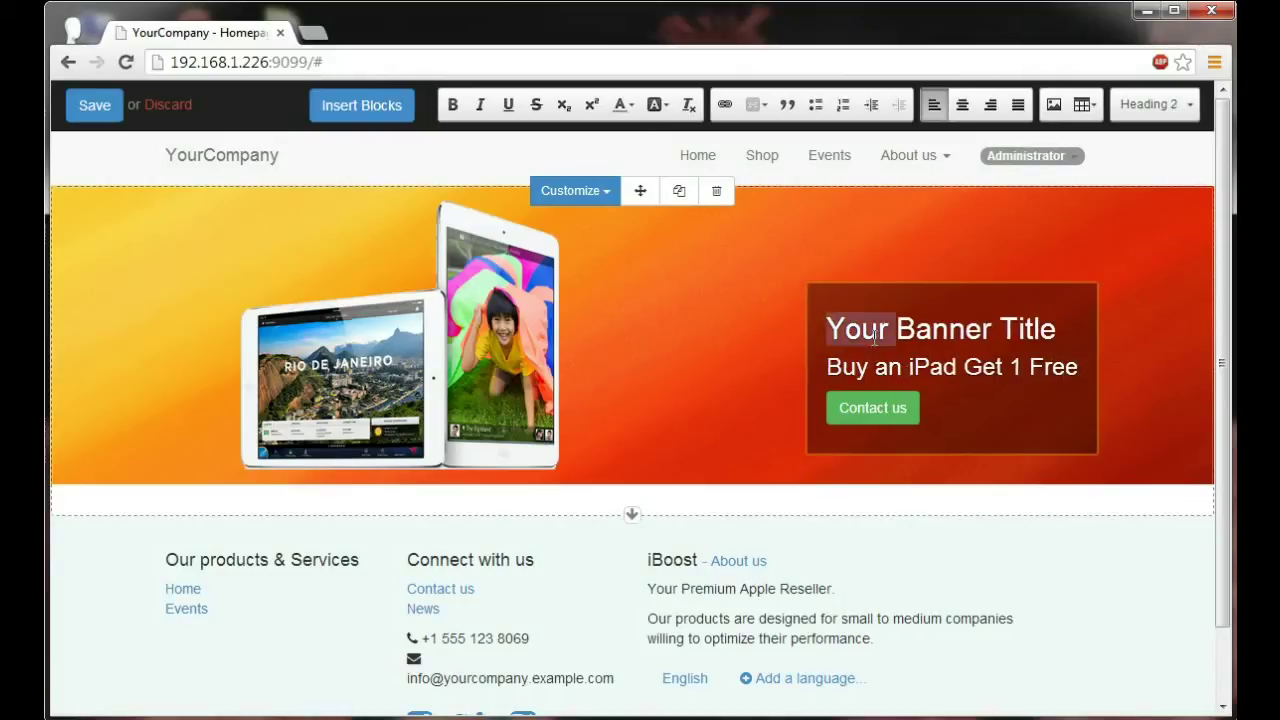
key("BackSpace")
type("Black ")
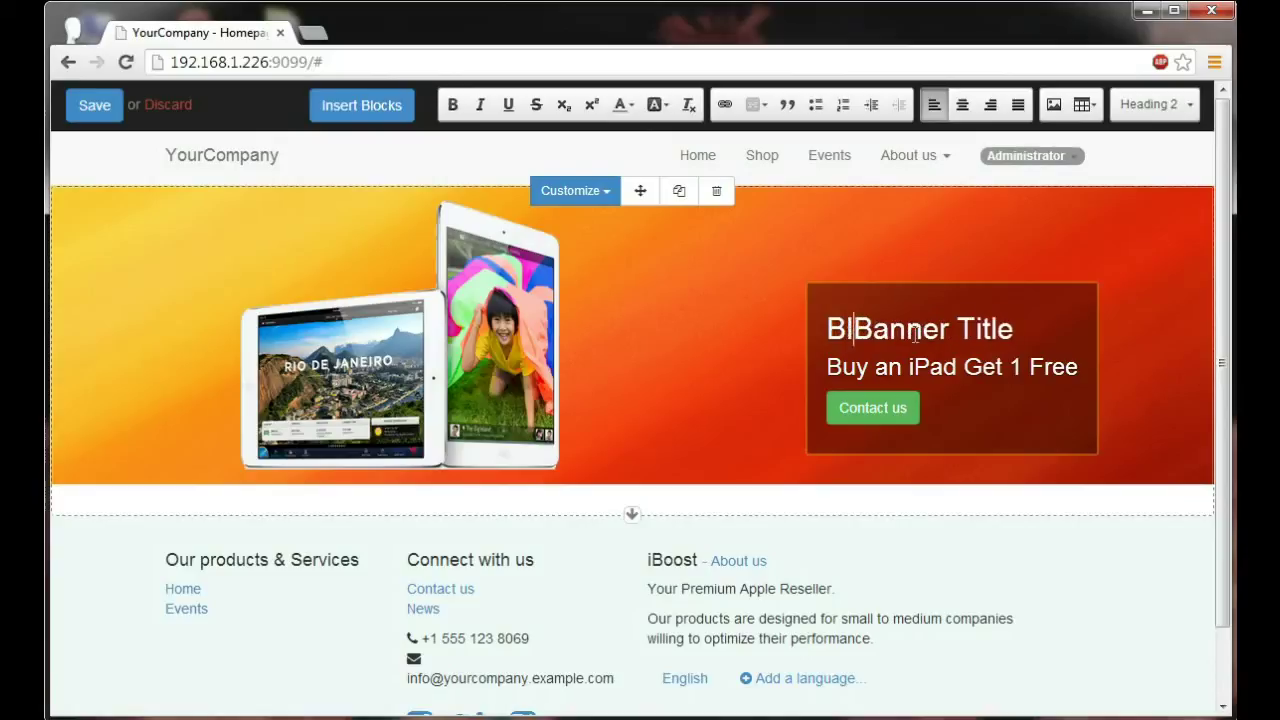
type("Friday Ever")
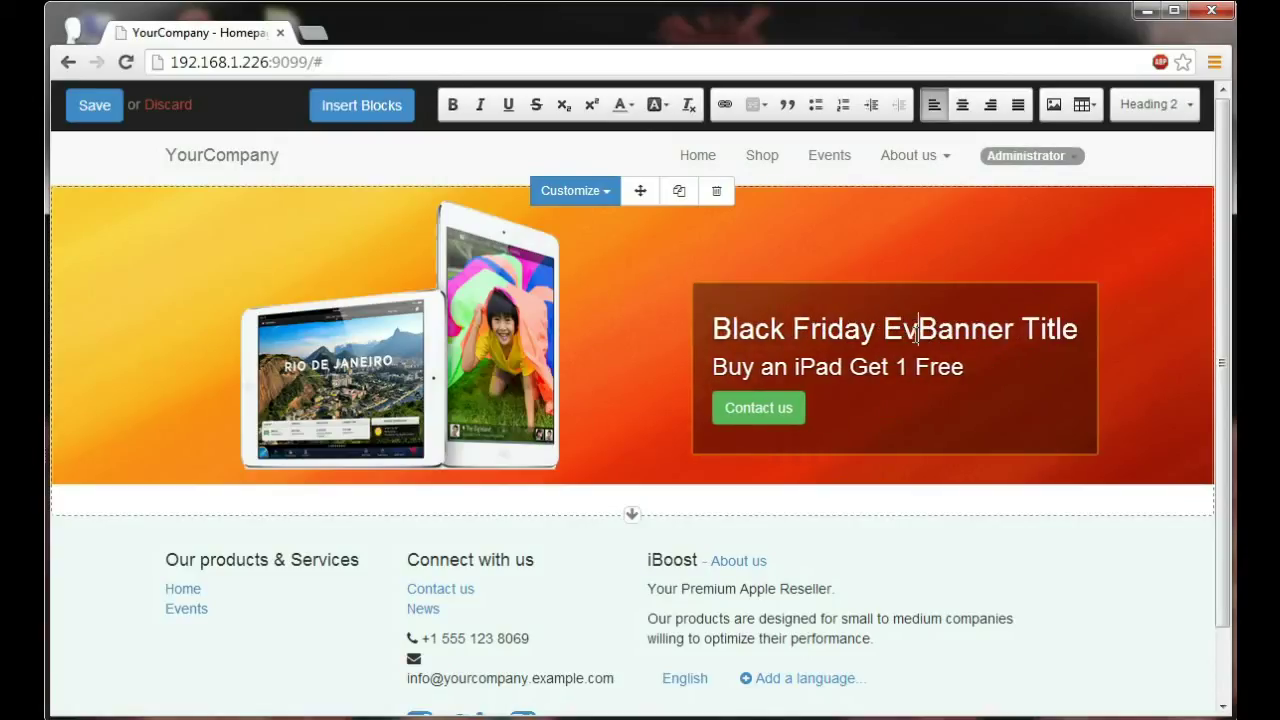
type("yday!")
key("Delete")
key("Delete")
key("Delete")
key("Delete")
key("Delete")
key("Delete")
key("Delete")
key("Delete")
key("Delete")
key("Delete")
key("Delete")
key("Delete")
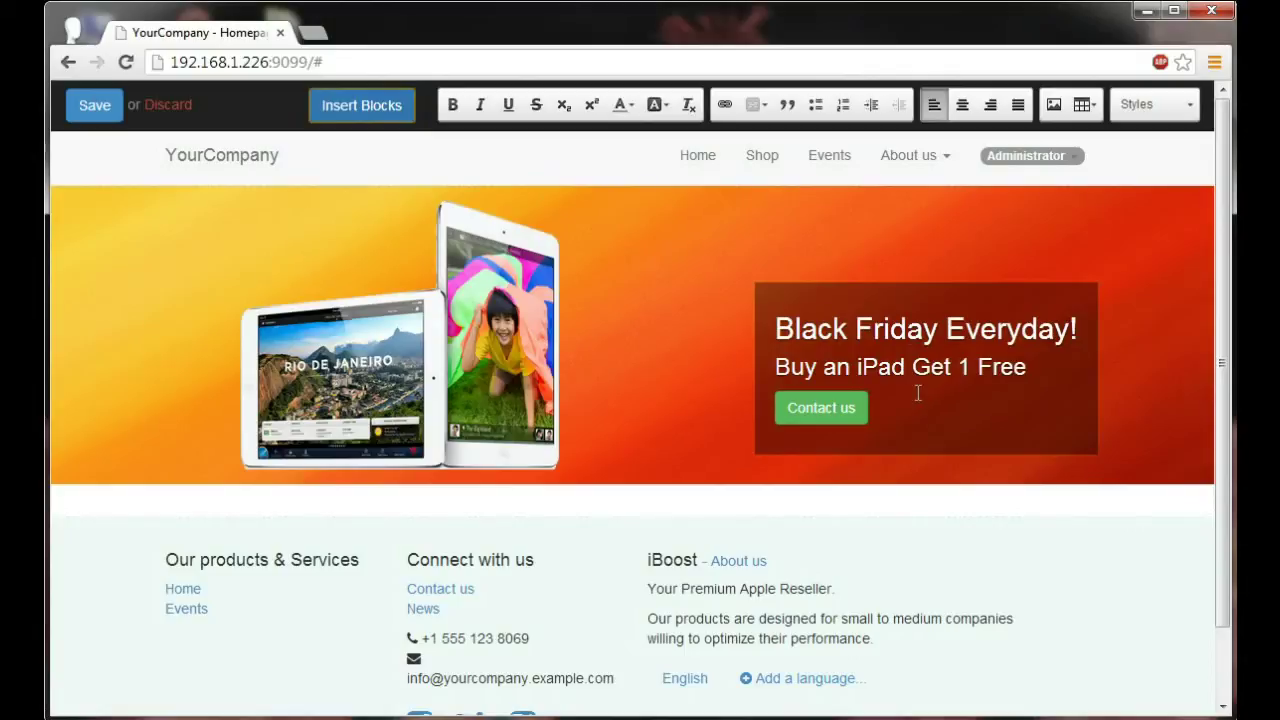
Insert an Image-Text block below the banner and set its image to the existing picture of a hand holding a thin tablet.
left_click(354, 112)
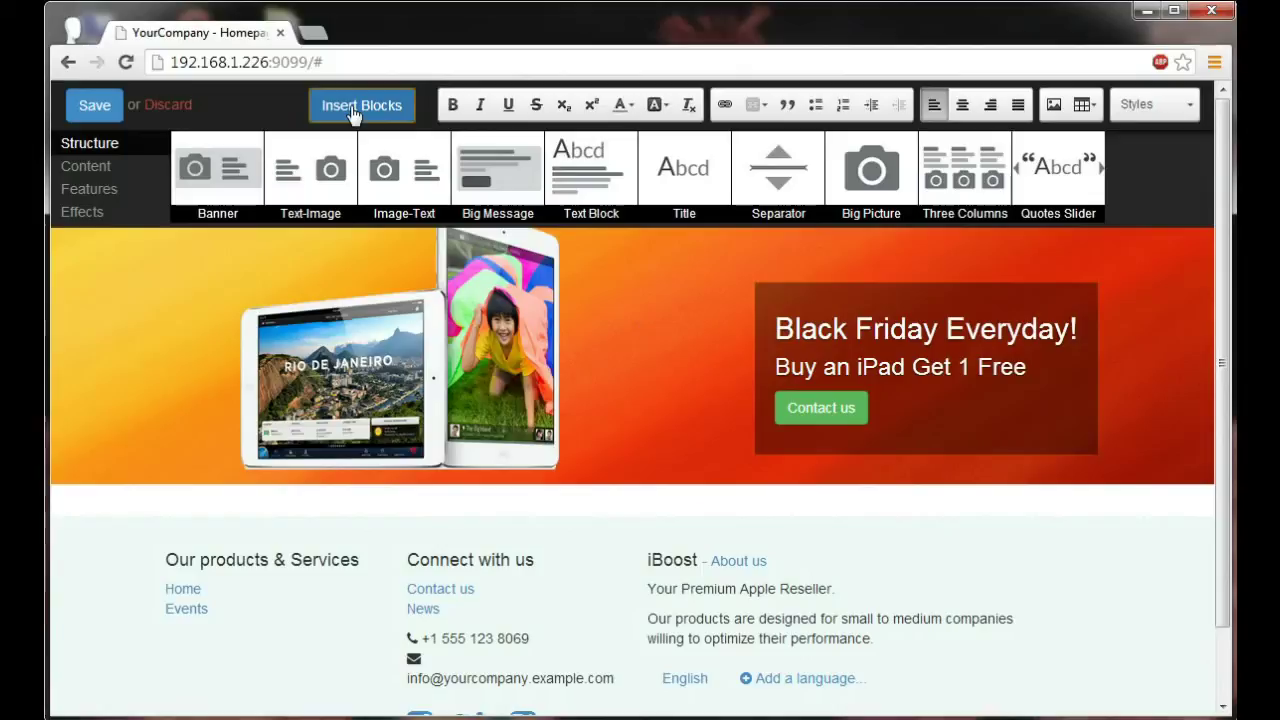
left_click_drag(395, 168, 443, 542)
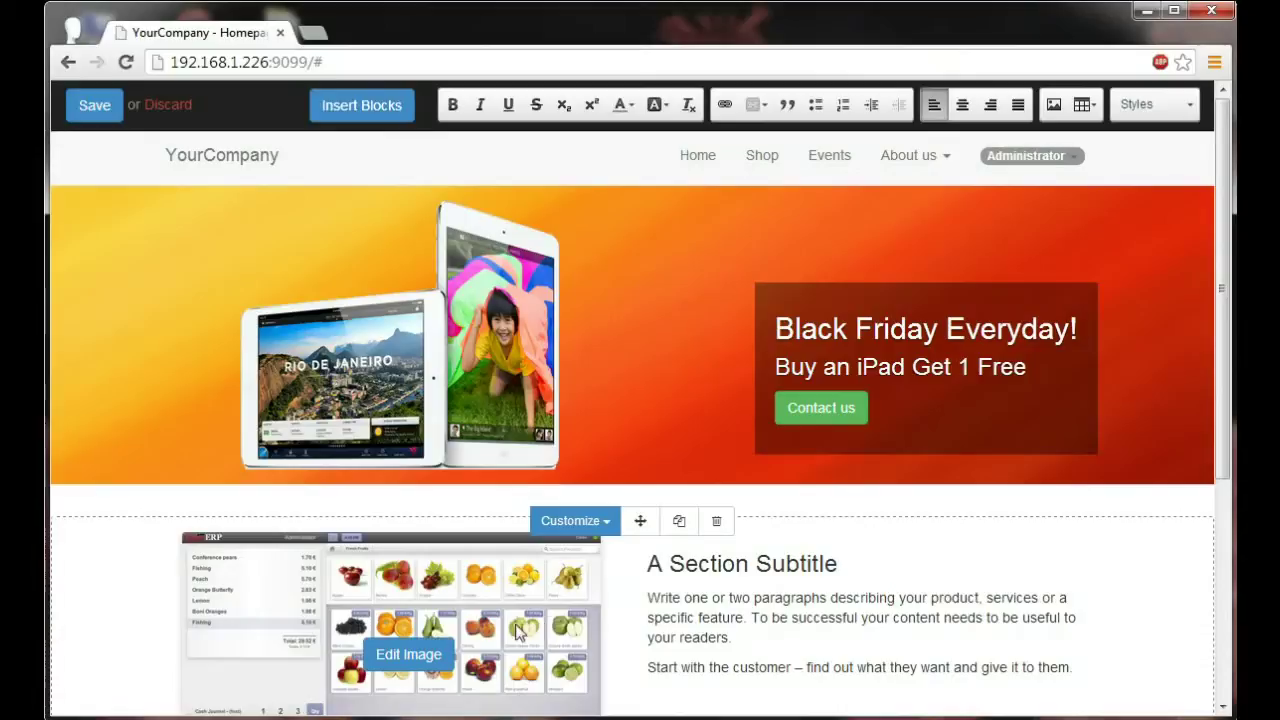
left_click(425, 655)
left_click(605, 320)
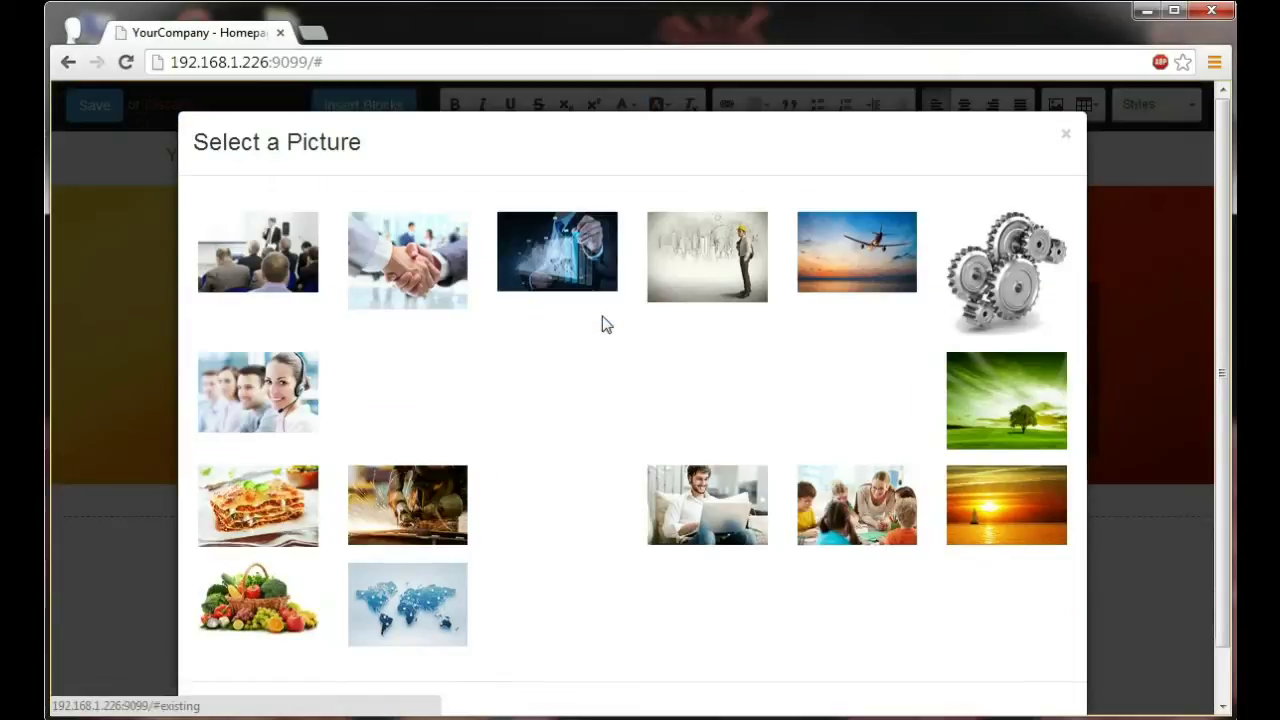
left_click(838, 402)
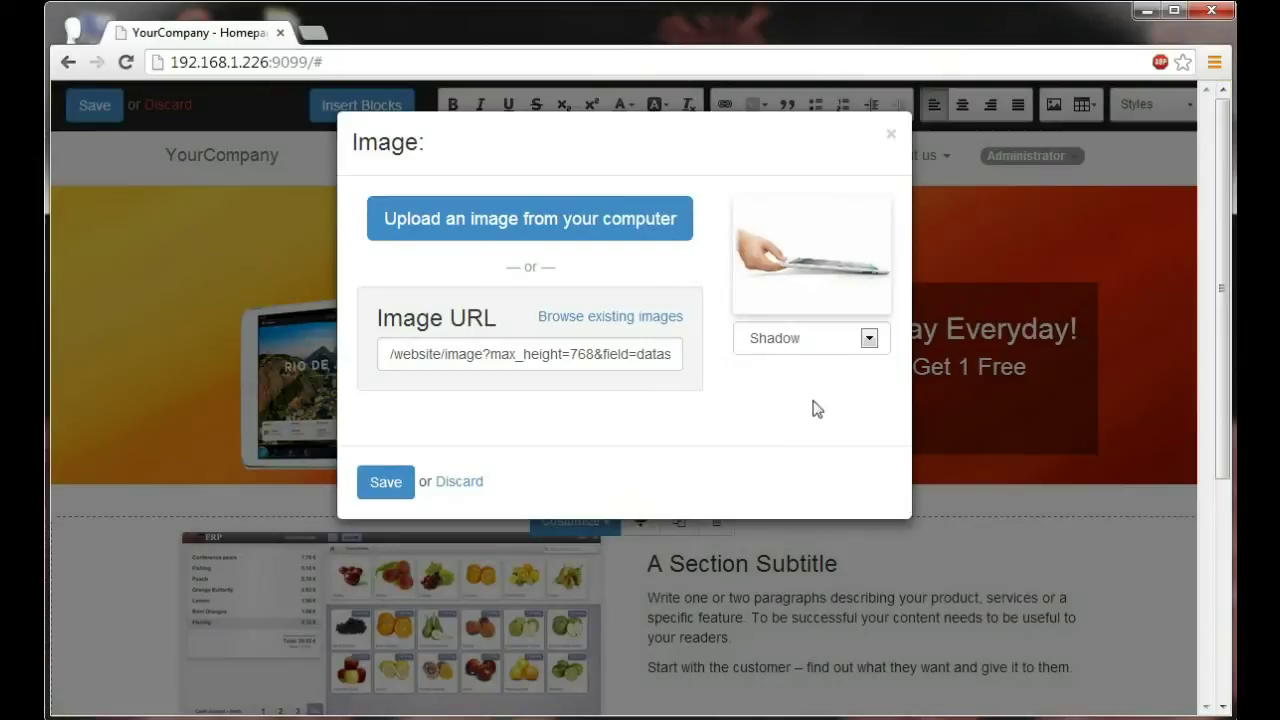
left_click(389, 480)
Delete both placeholder paragraphs under the section subtitle in the Image-Text block.
scroll(440, 530, "down", 1)
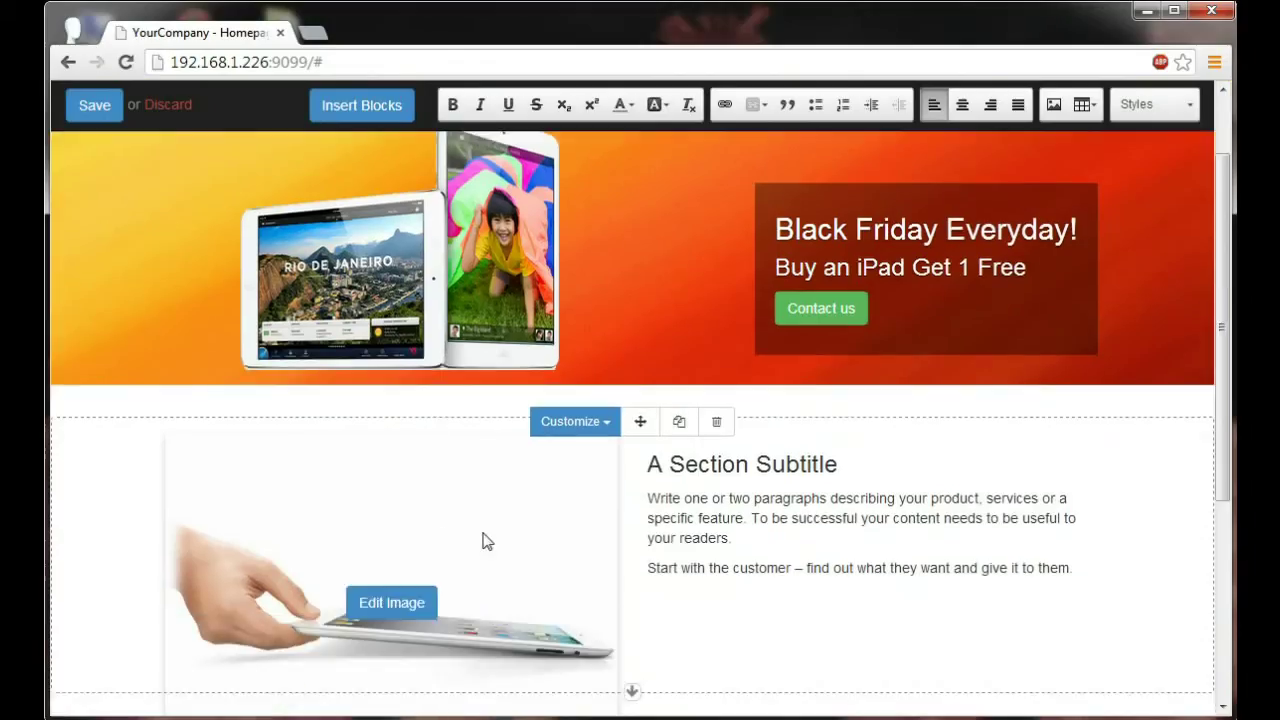
left_click(758, 569)
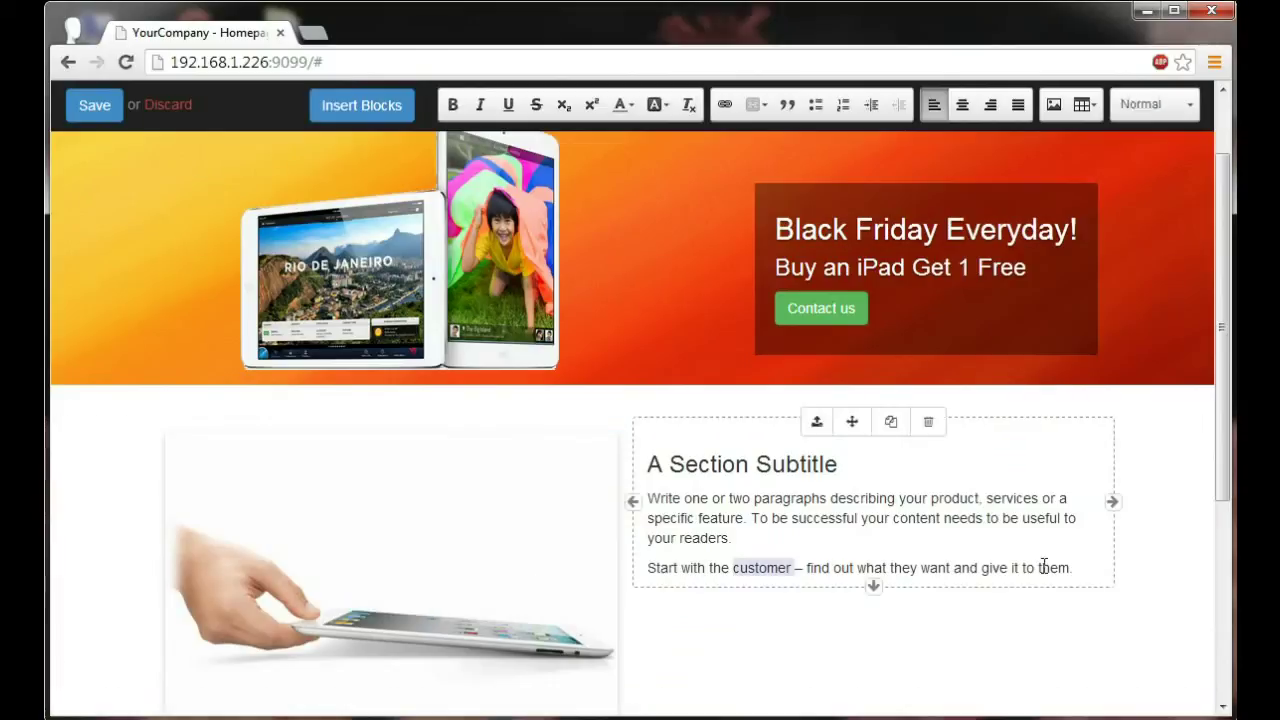
left_click_drag(1072, 568, 651, 487)
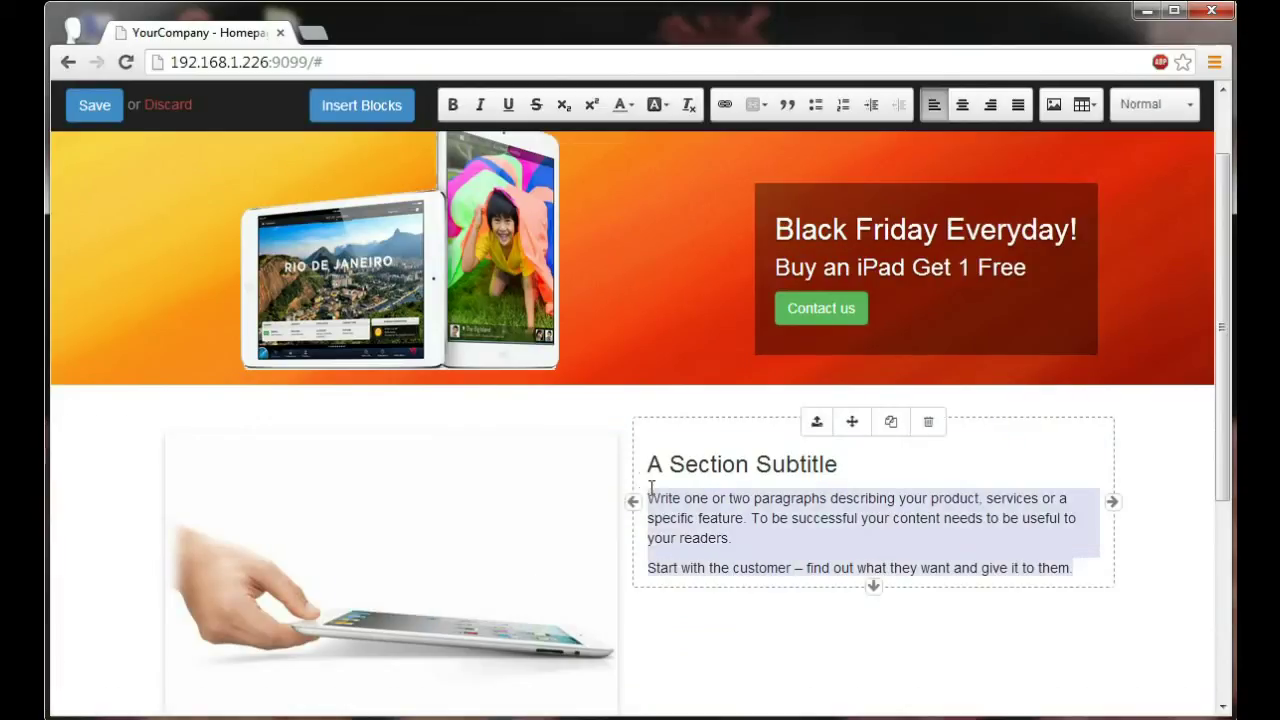
key("BackSpace")
Replace the section subtitle beside the tablet image with "Want to get thin after Thanksgiving?".
left_click_drag(851, 463, 648, 467)
type("Want to ge")
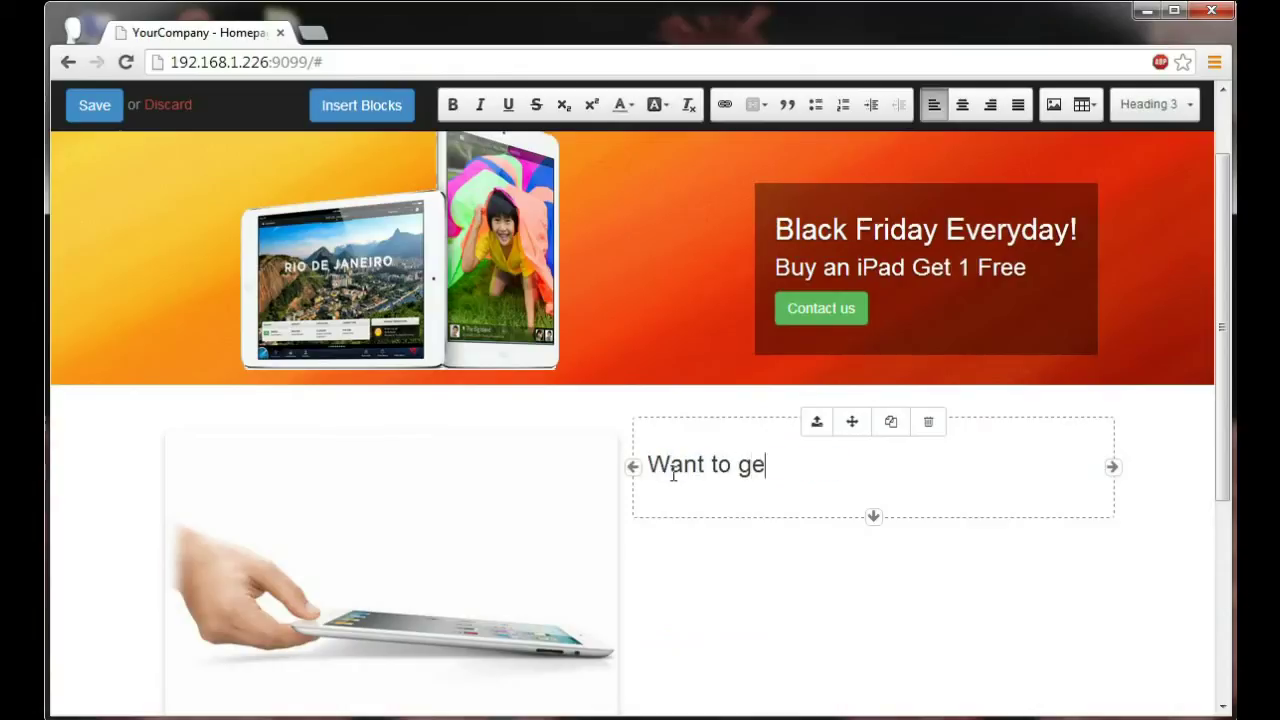
type("t thin after ")
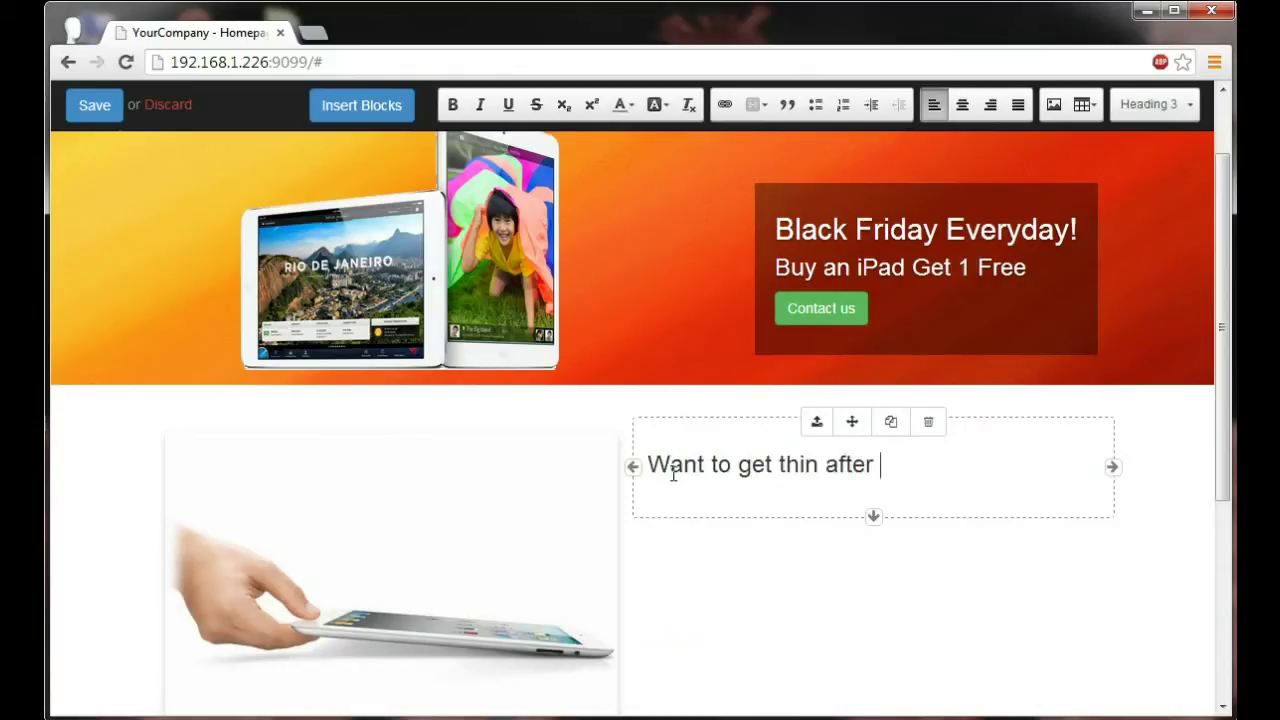
type("Thanksgiving?")
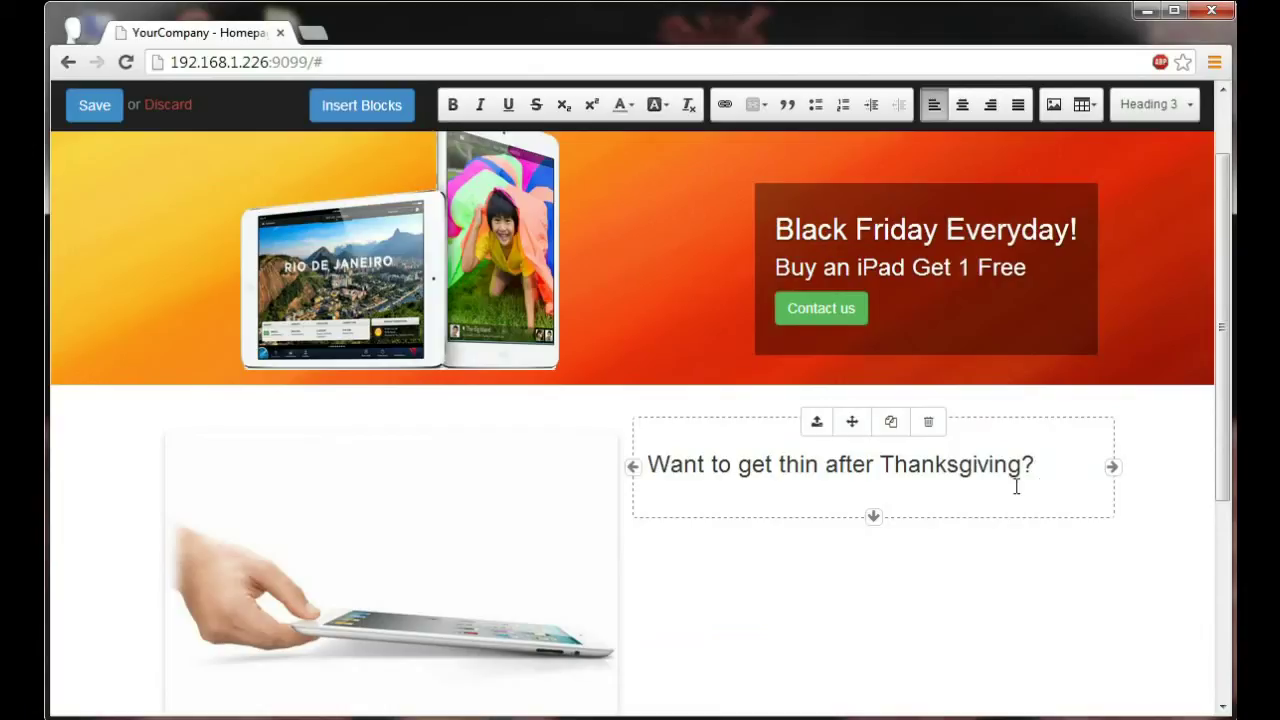
Move the tablet image column to the right of the Thanksgiving heading and remove the spacing below the image.
left_click(422, 513)
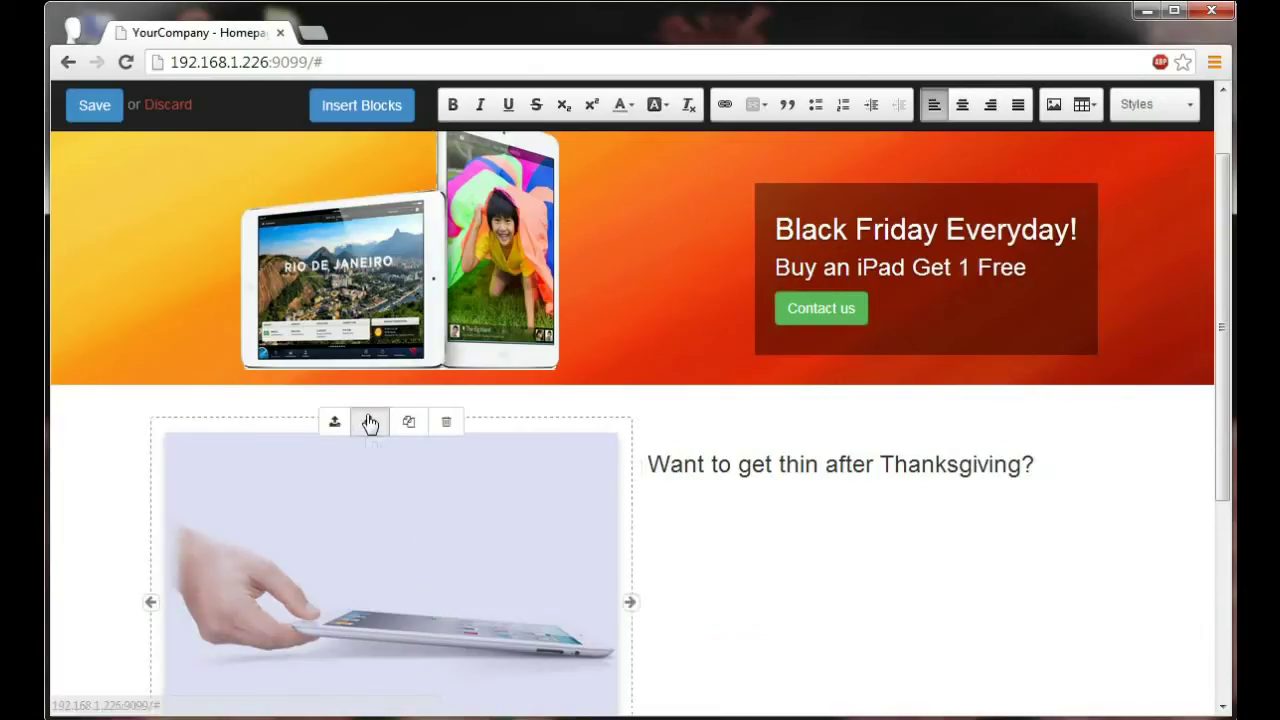
left_click_drag(370, 422, 652, 443)
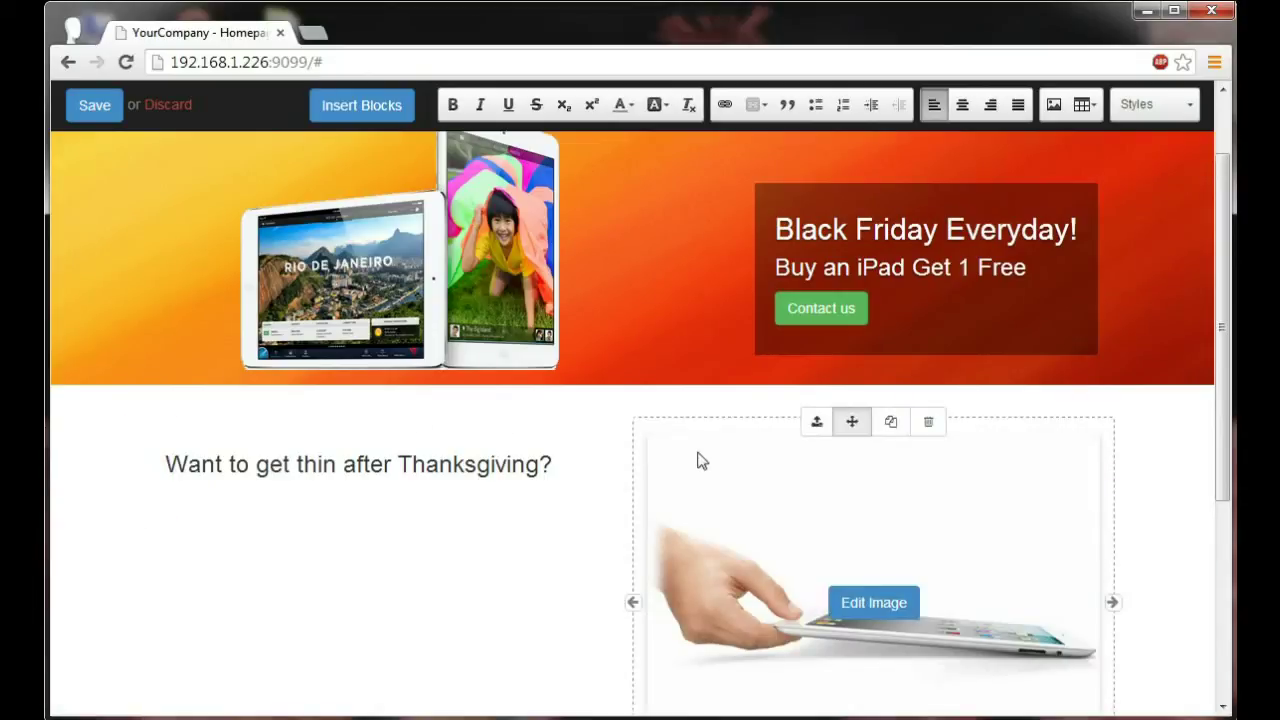
scroll(870, 500, "down", 2)
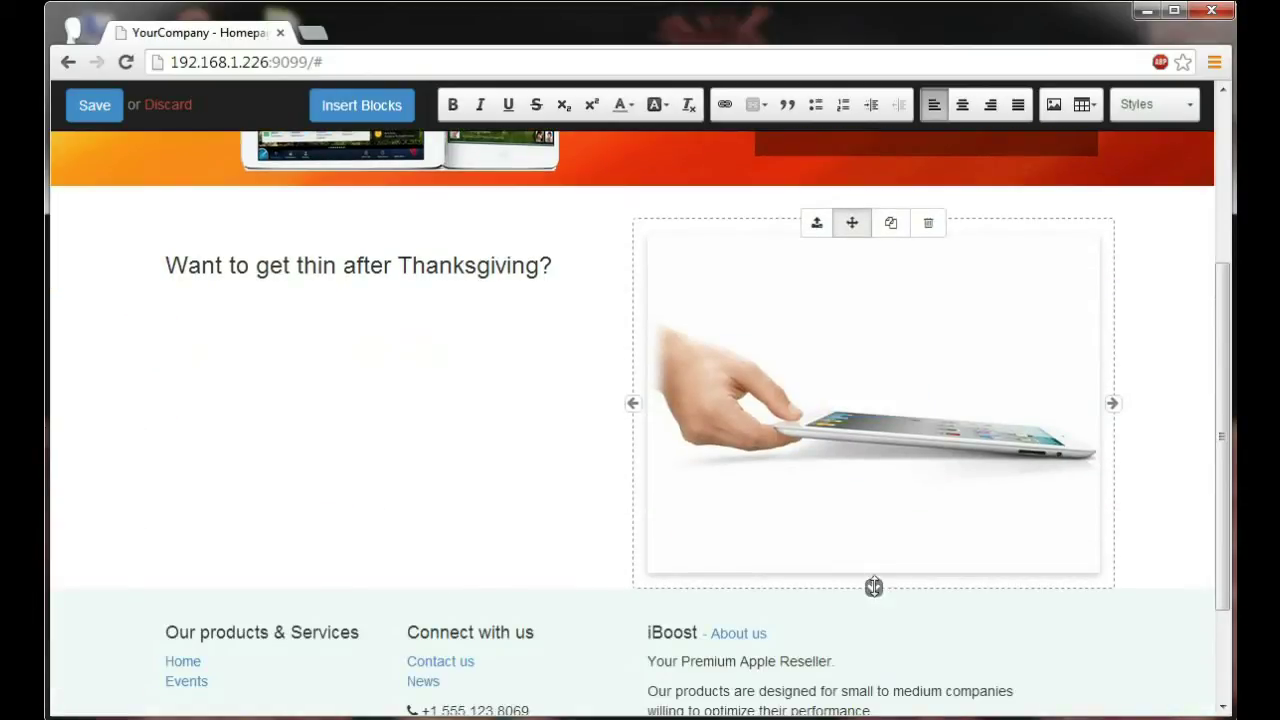
left_click_drag(874, 588, 874, 572)
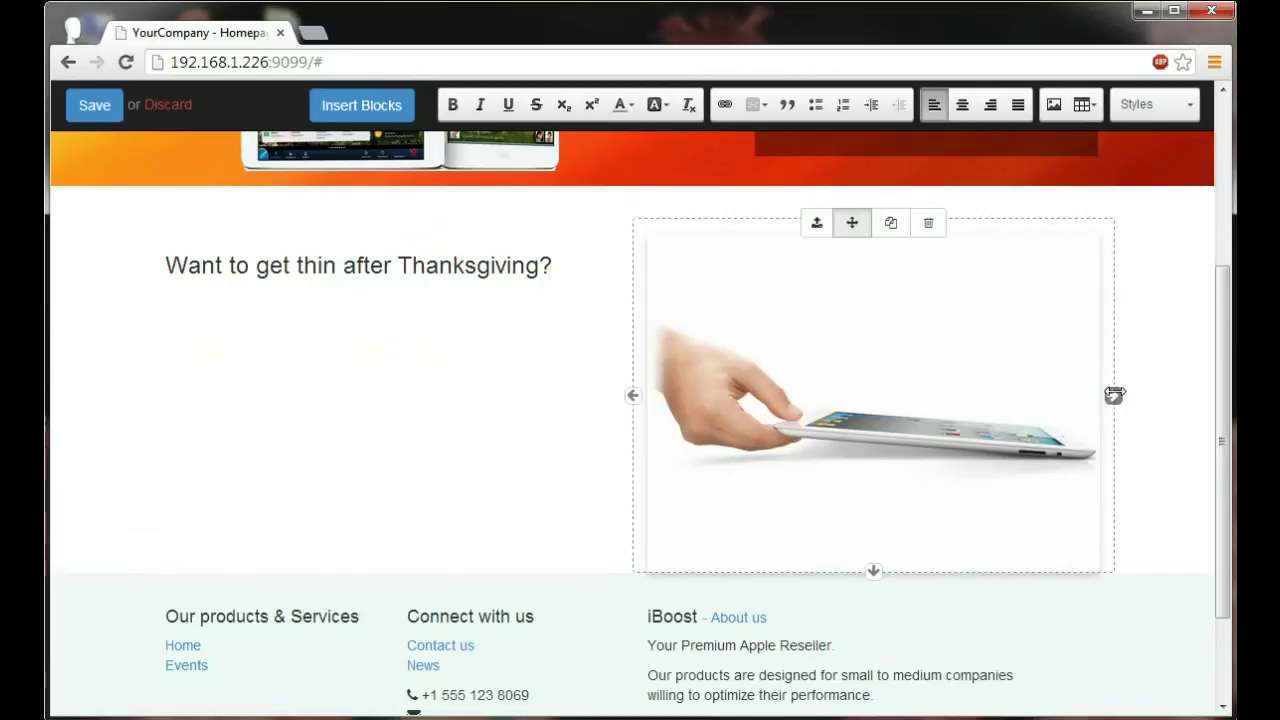
Narrow the tablet image column and the Thanksgiving heading column to one third of the row width each.
left_click_drag(1112, 395, 908, 391)
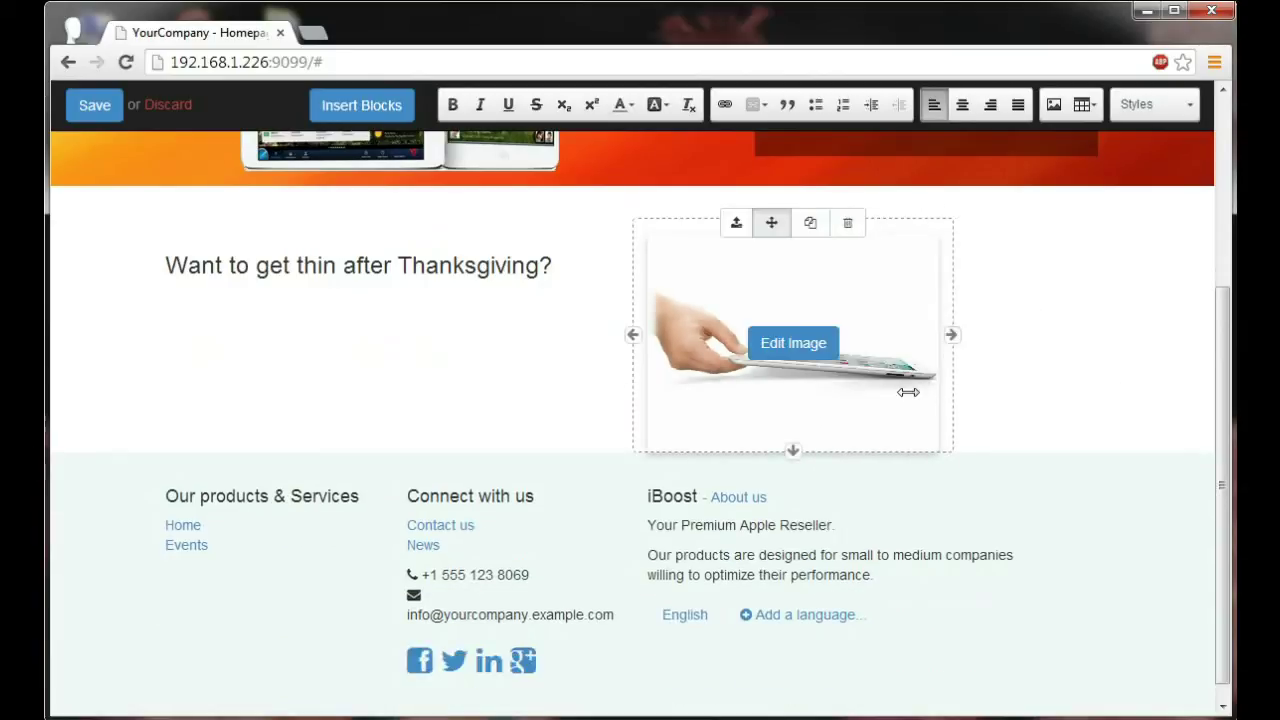
left_click(427, 263)
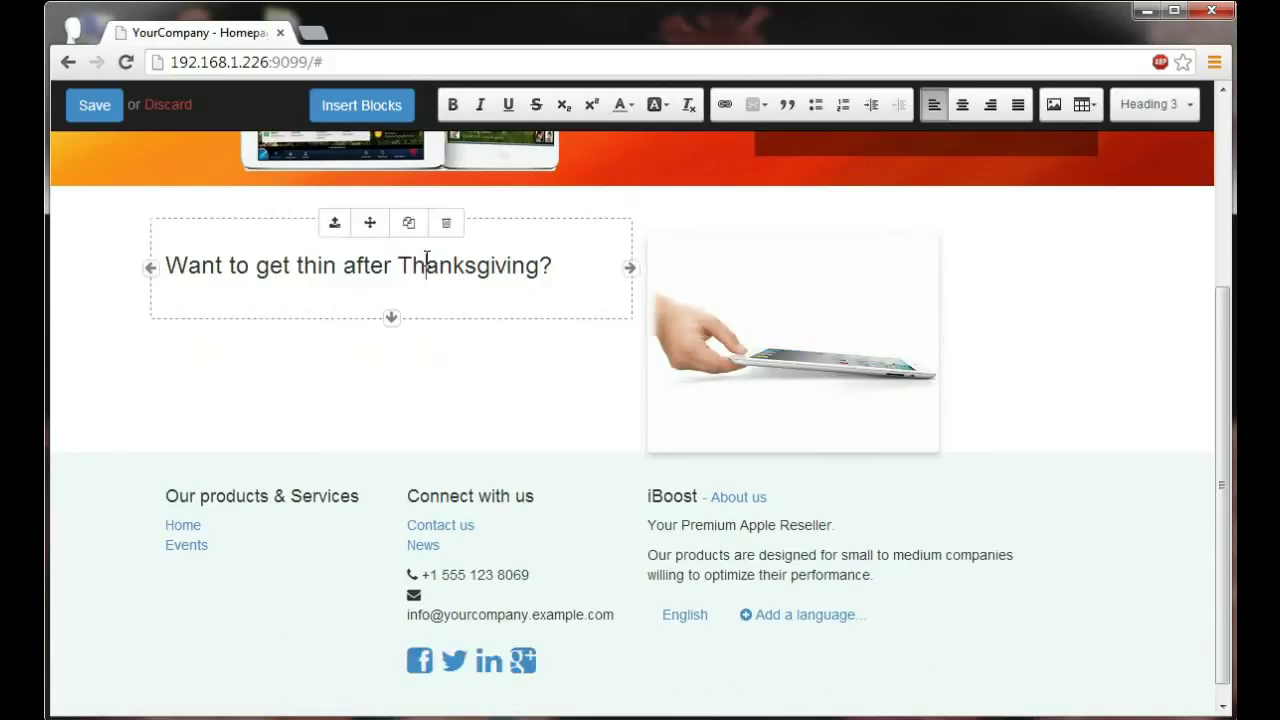
left_click_drag(630, 267, 446, 271)
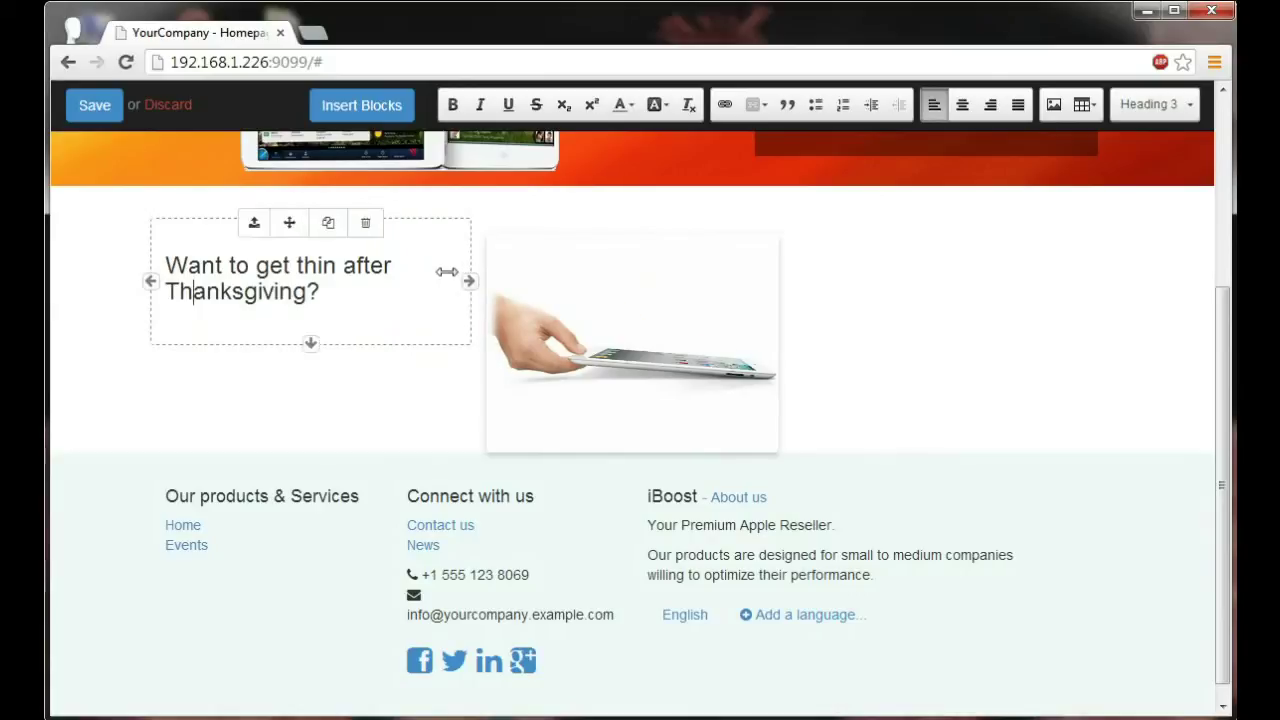
Duplicate the Thanksgiving heading column and move the copy to the right of the tablet image.
left_click(336, 231)
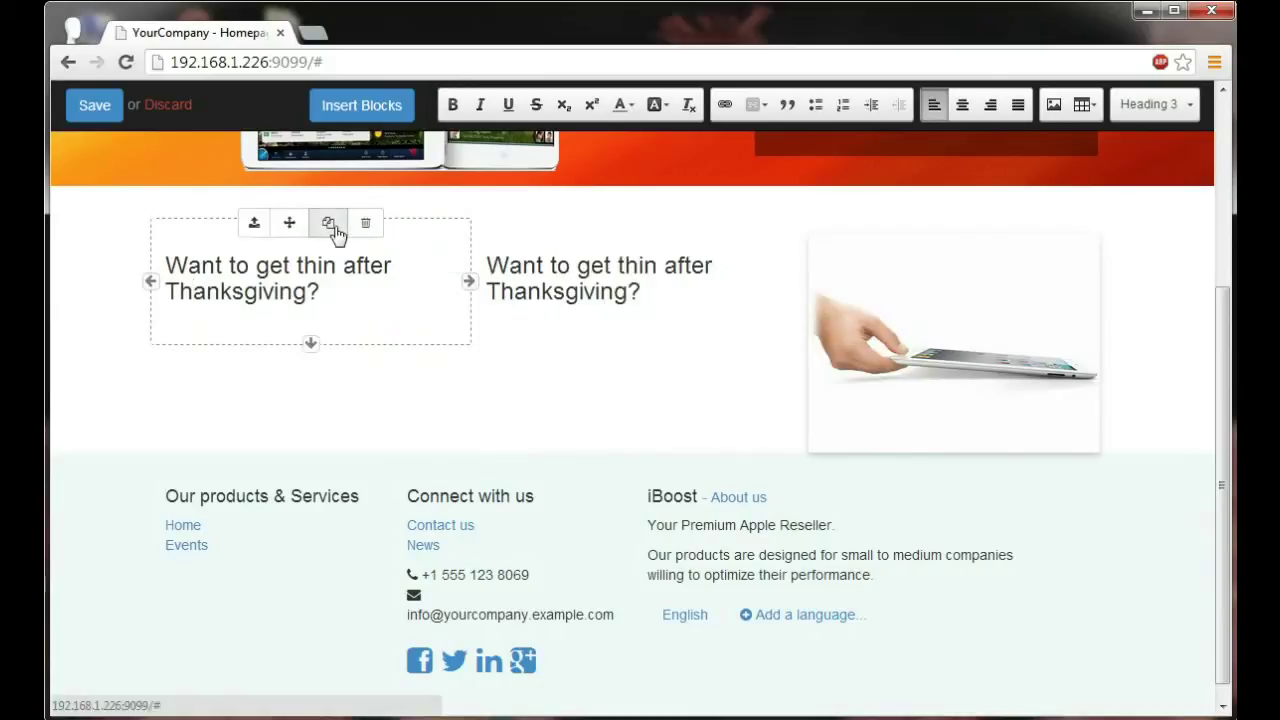
left_click(589, 262)
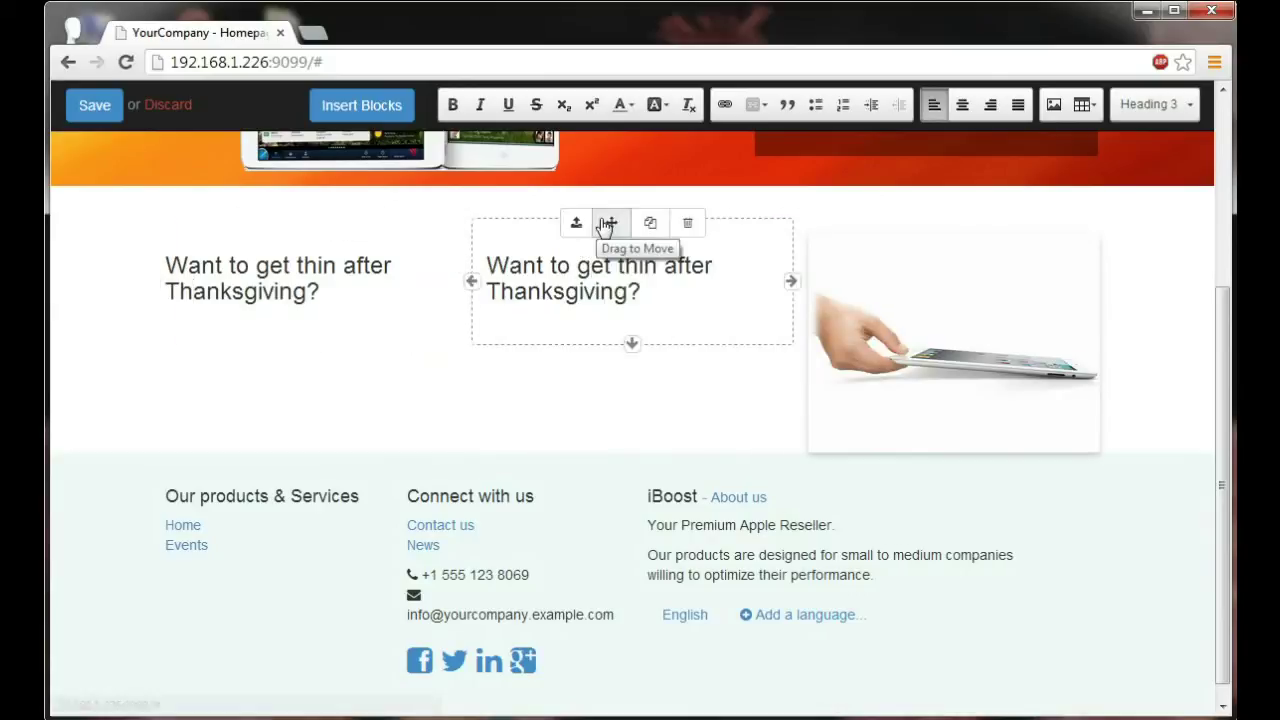
left_click_drag(607, 223, 793, 255)
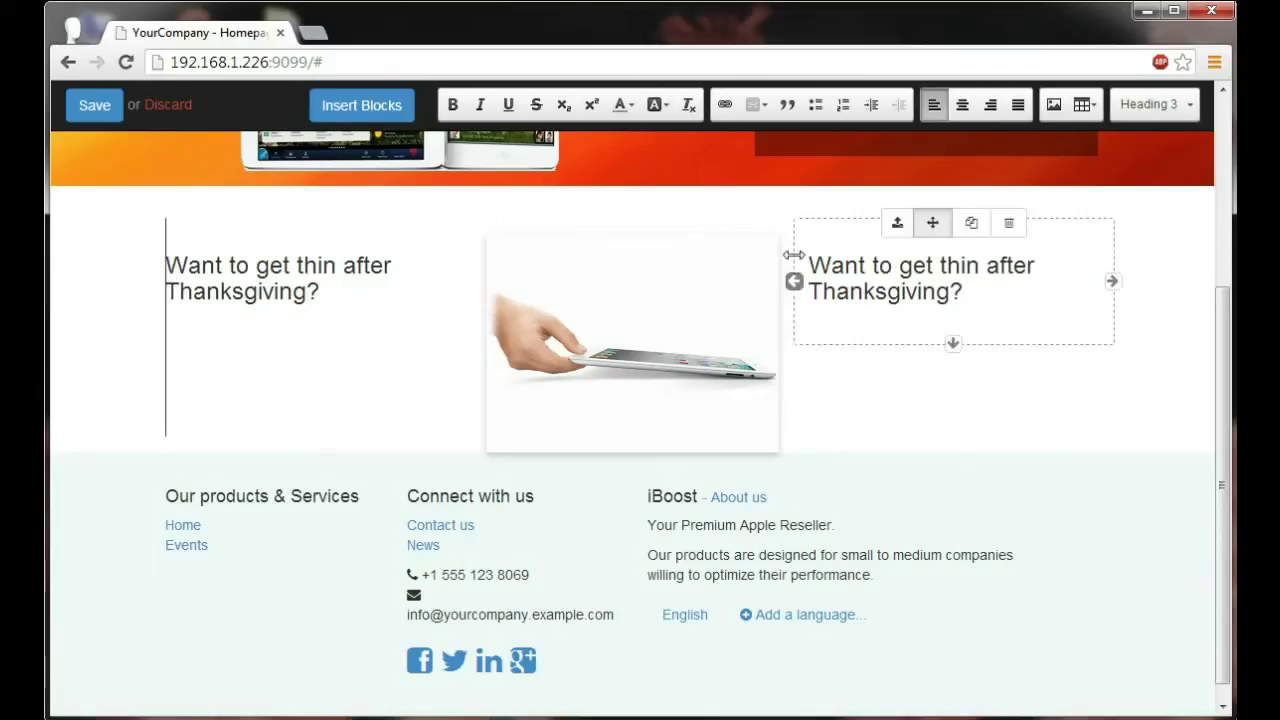
Replace the duplicated heading with "Get ultra thin with iPads!" and add a little spacing at the bottom of the section.
left_click_drag(963, 290, 815, 268)
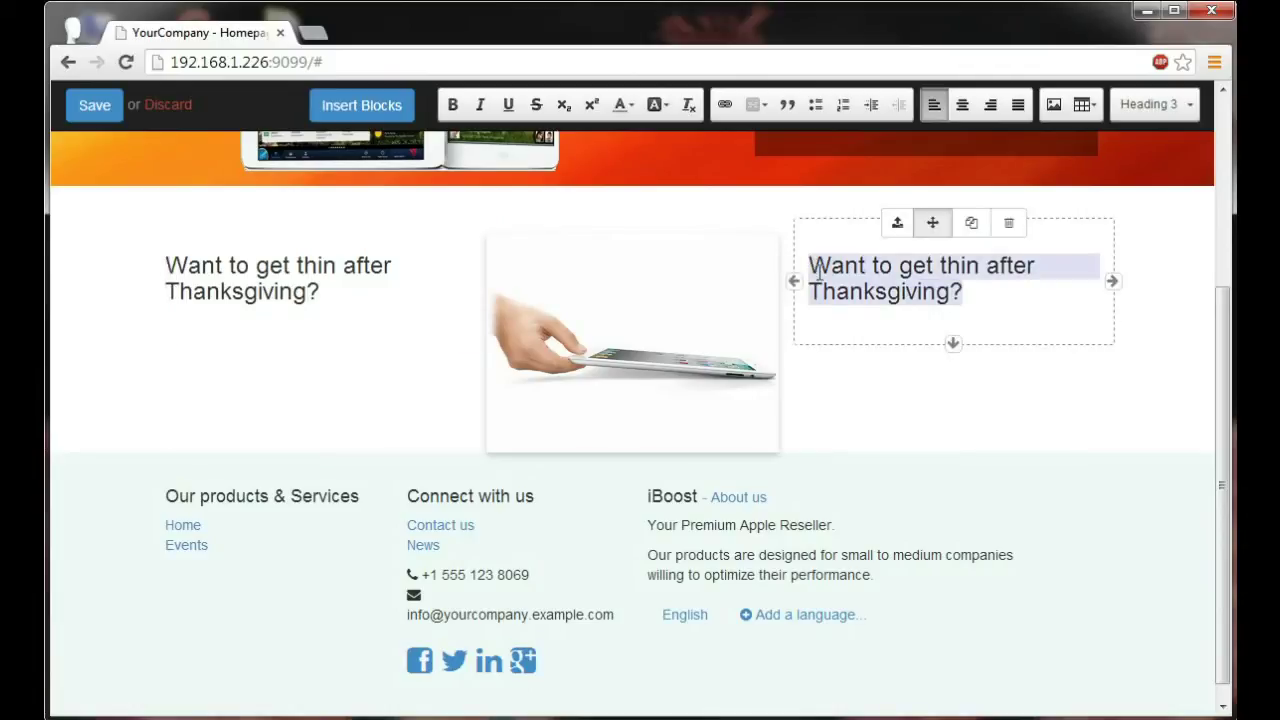
key("BackSpace")
type("Get ul")
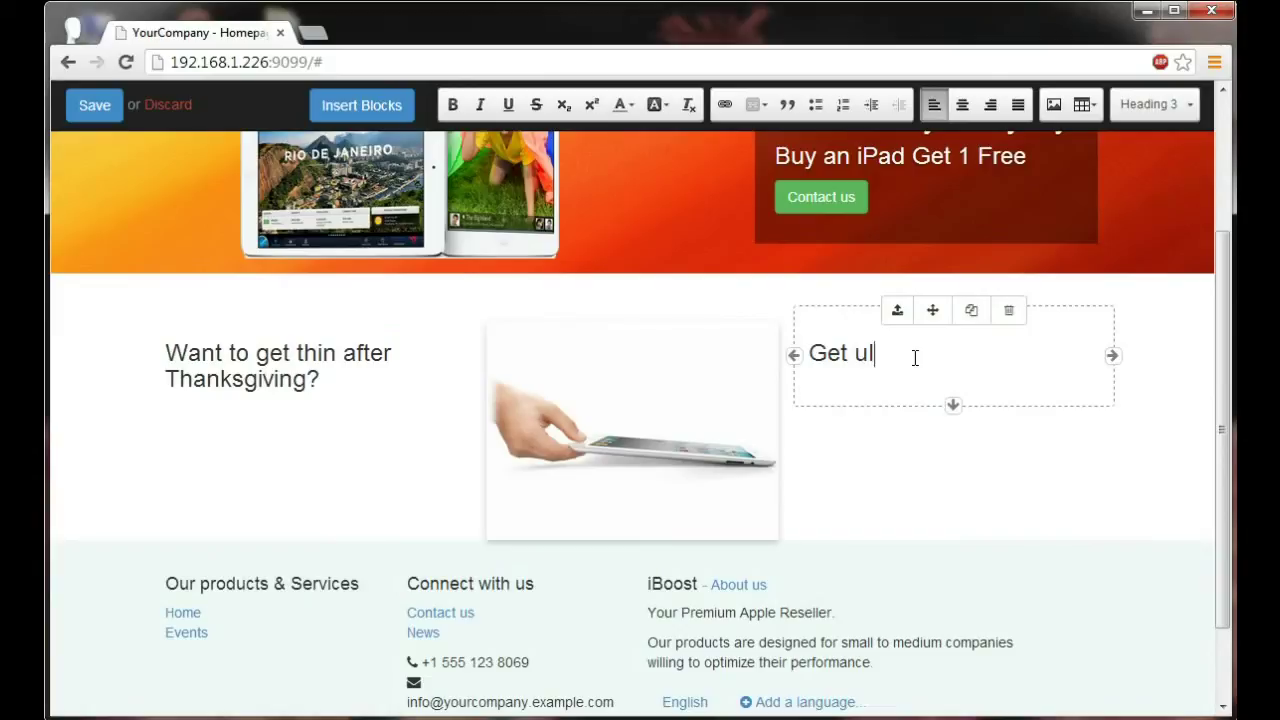
type("tra thin with iPads!")
key("Return")
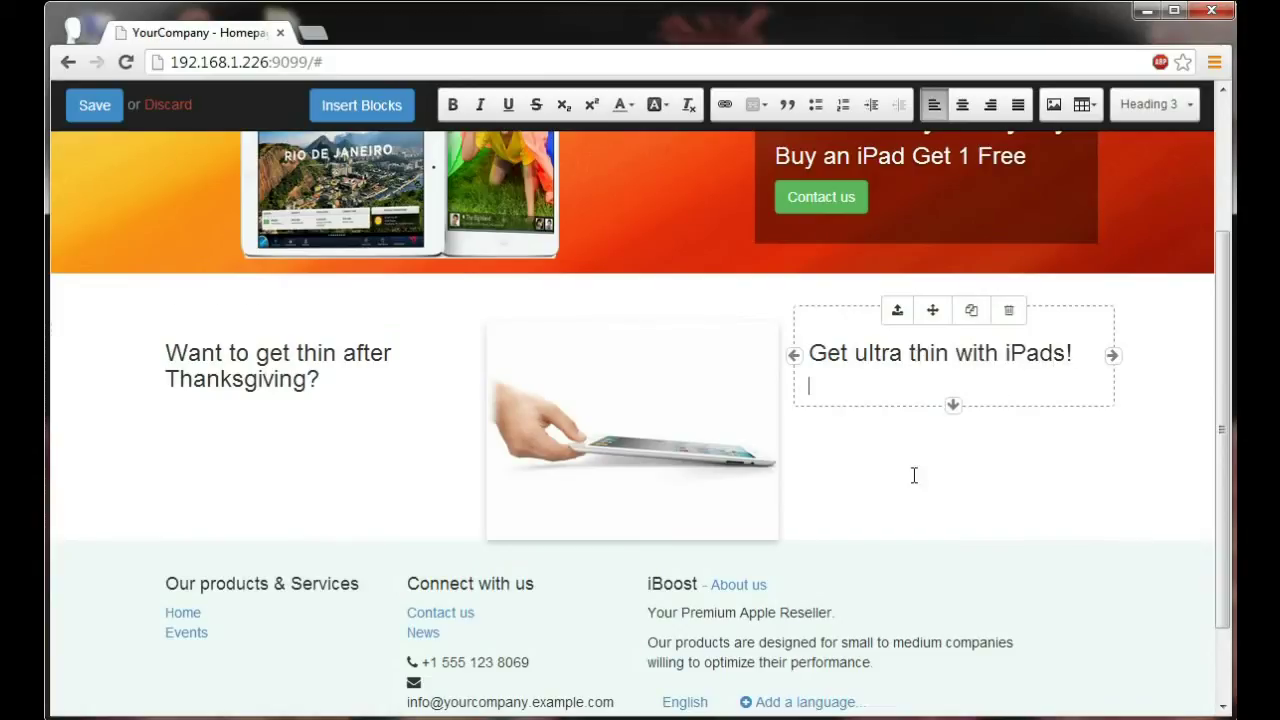
left_click_drag(631, 537, 632, 557)
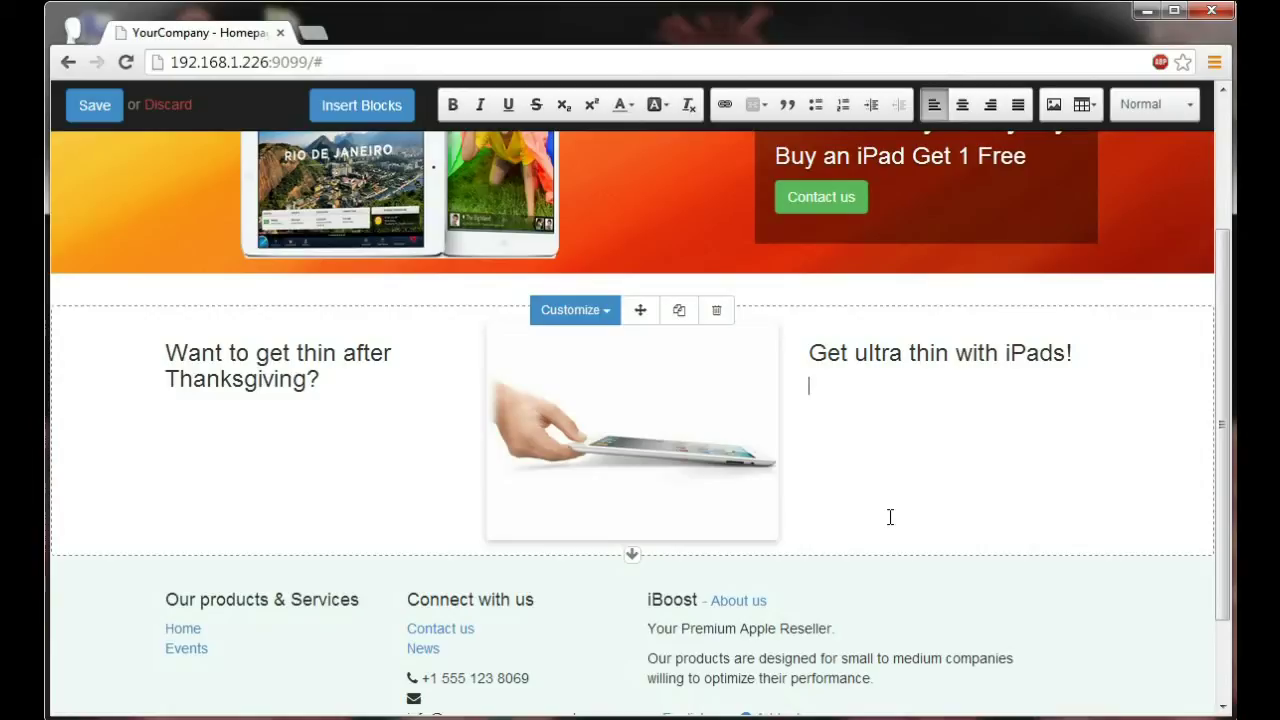
left_click(871, 419)
Insert a Parallax effect block between the three-column section and the footer.
left_click(373, 112)
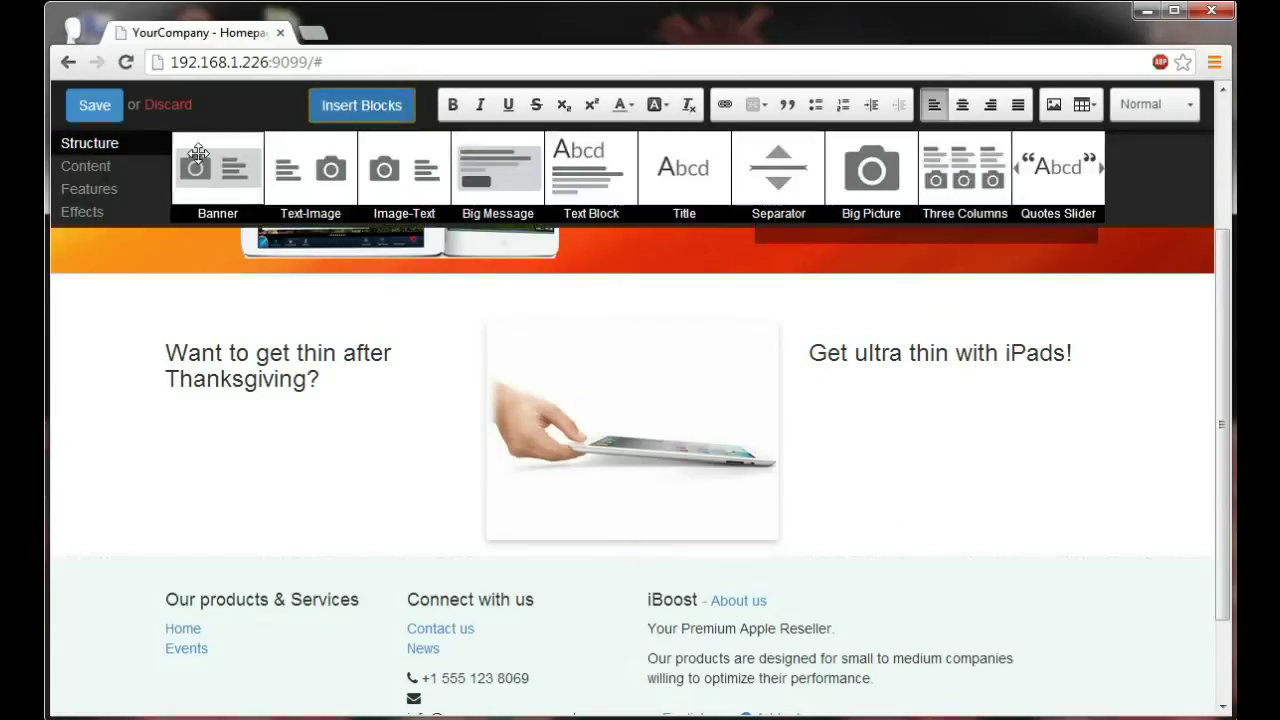
left_click(88, 216)
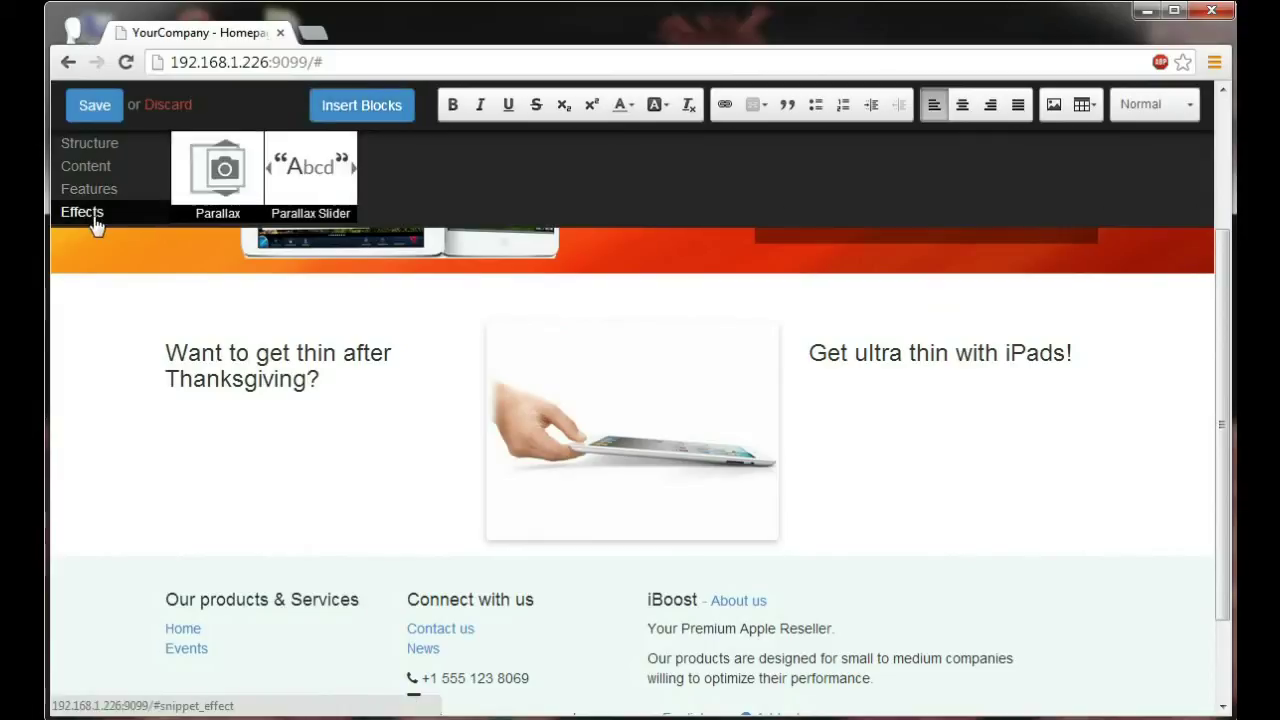
left_click_drag(220, 170, 287, 597)
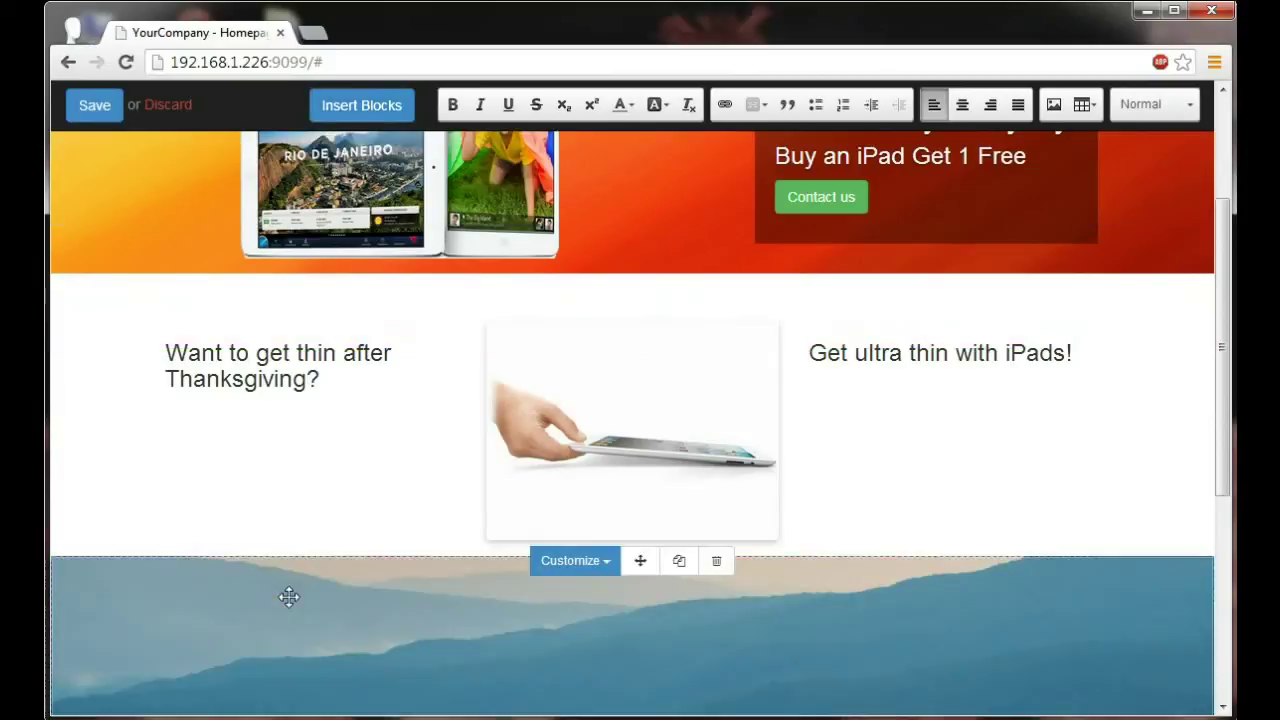
scroll(287, 597, "down", 1)
scroll(380, 520, "down", 2)
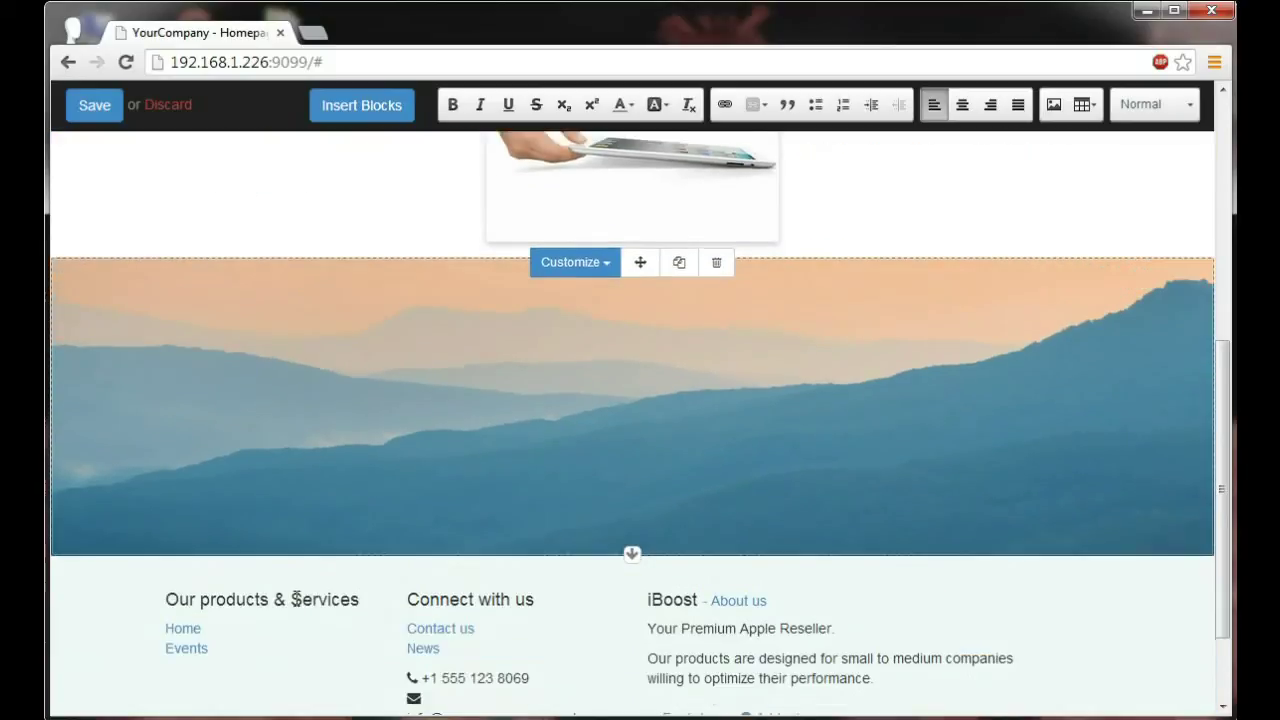
Set the parallax block's background to the existing picture of an Apple logo in a cloudy sky above a road.
scroll(413, 504, "up", 1)
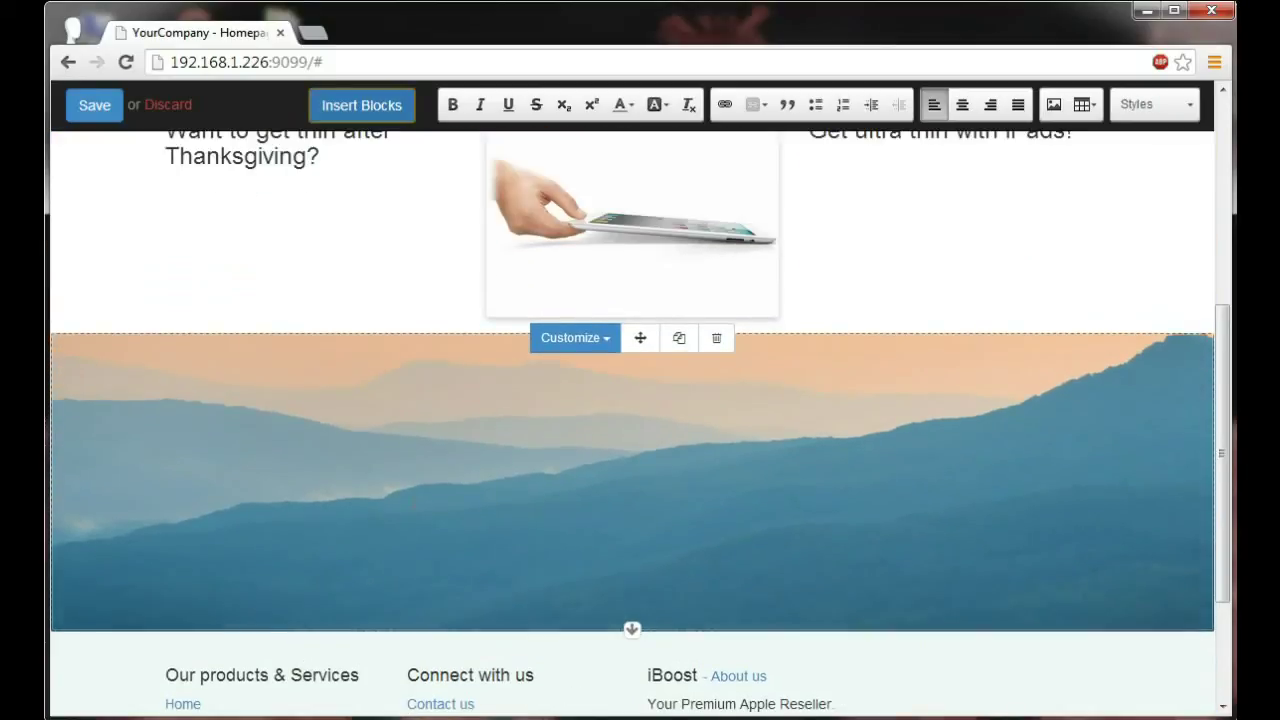
left_click(570, 340)
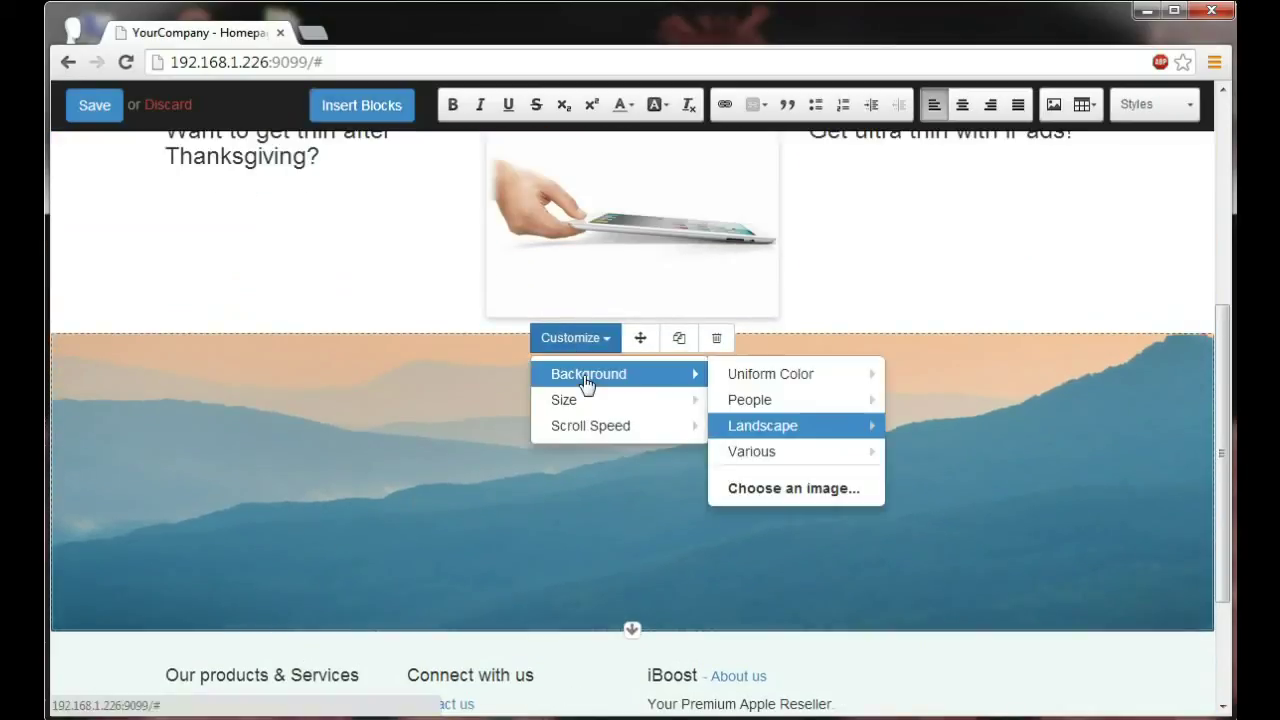
mouse_move(707, 400)
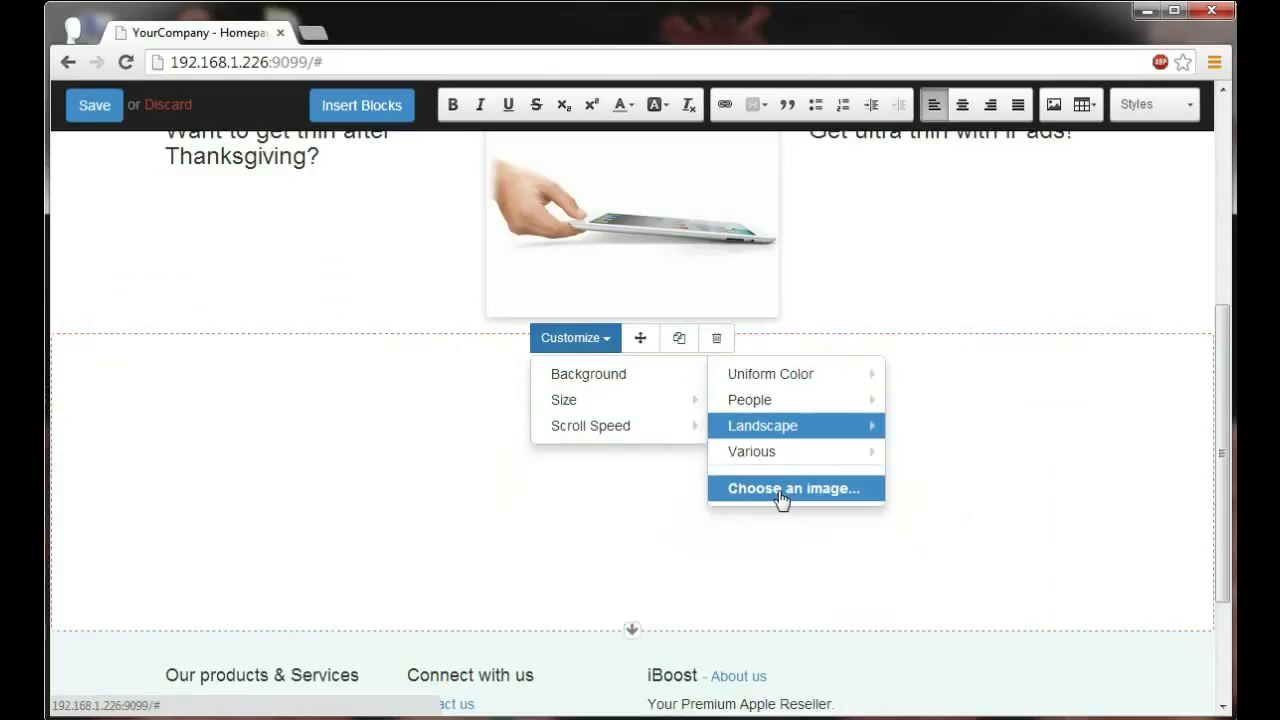
left_click(780, 495)
left_click(637, 320)
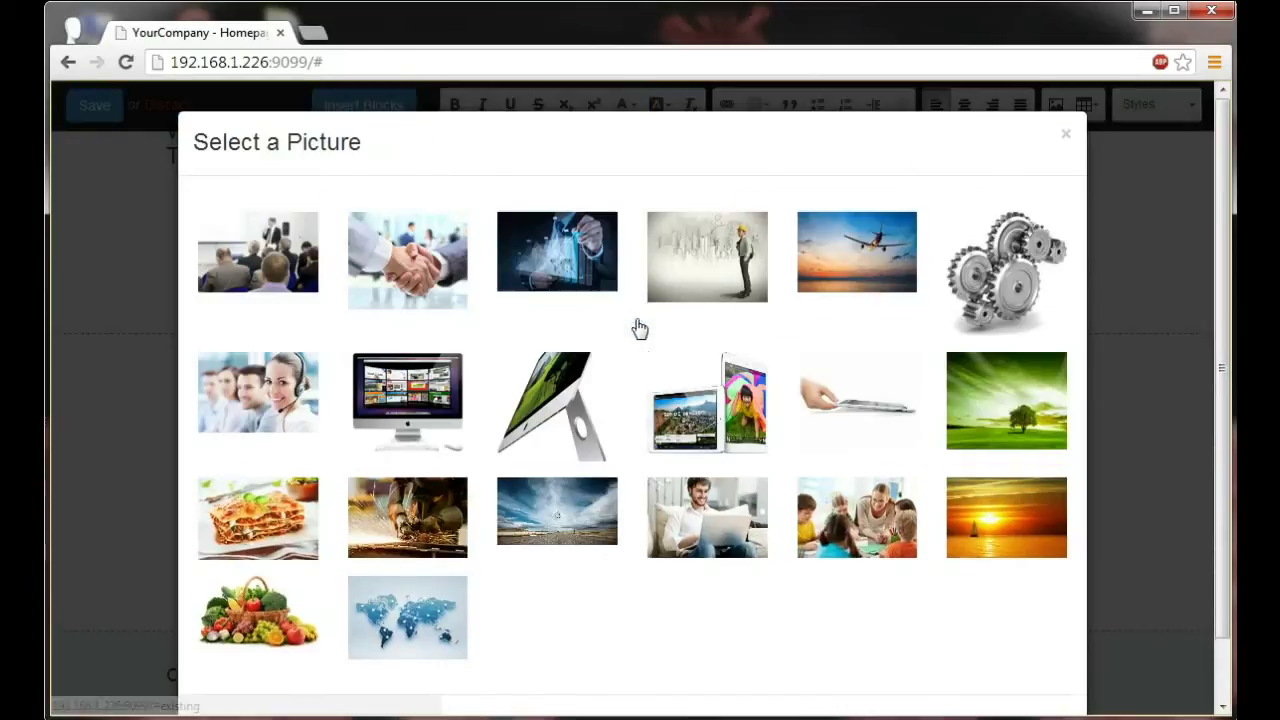
left_click(582, 508)
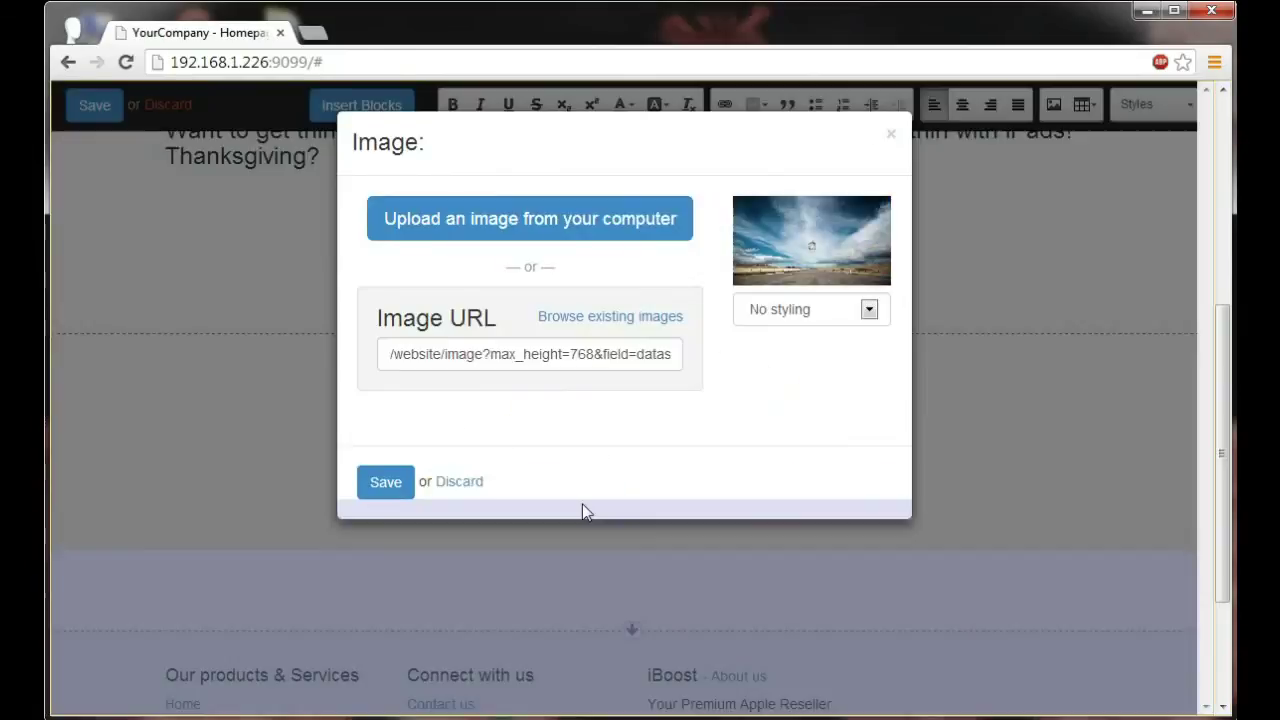
left_click(385, 483)
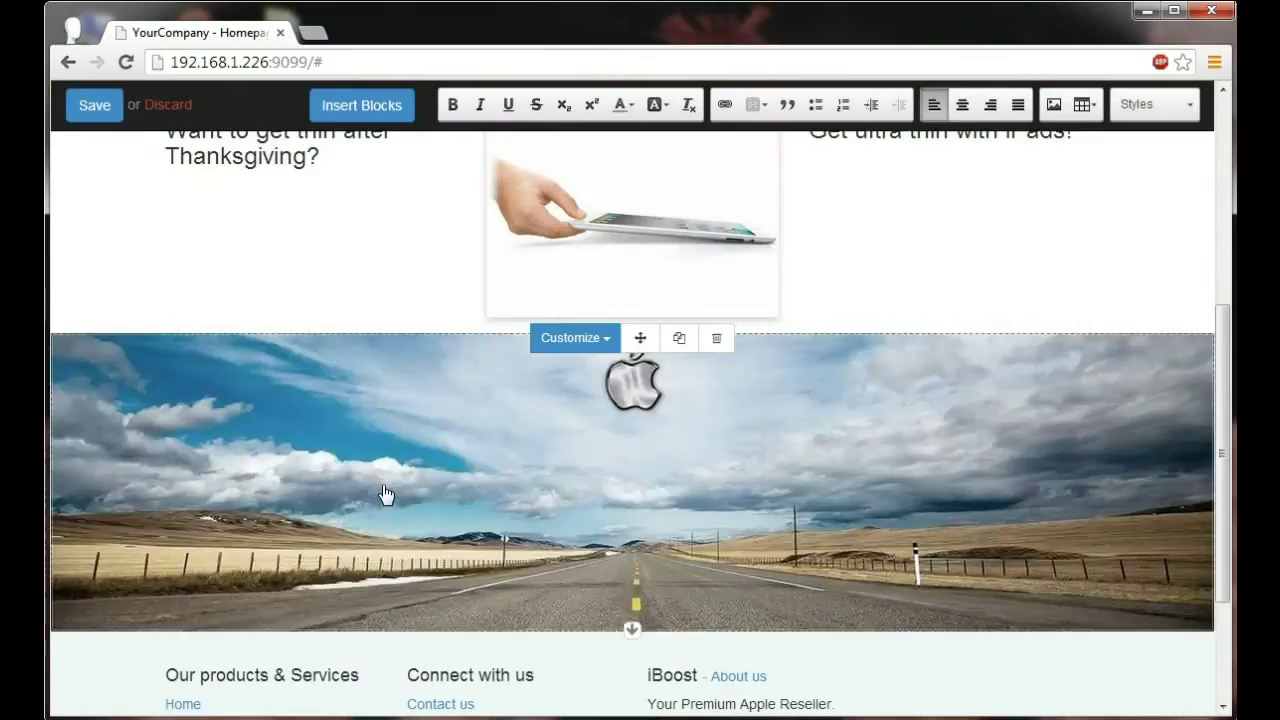
Set the parallax block's scroll speed to Slow and check the effect on the page.
left_click(583, 345)
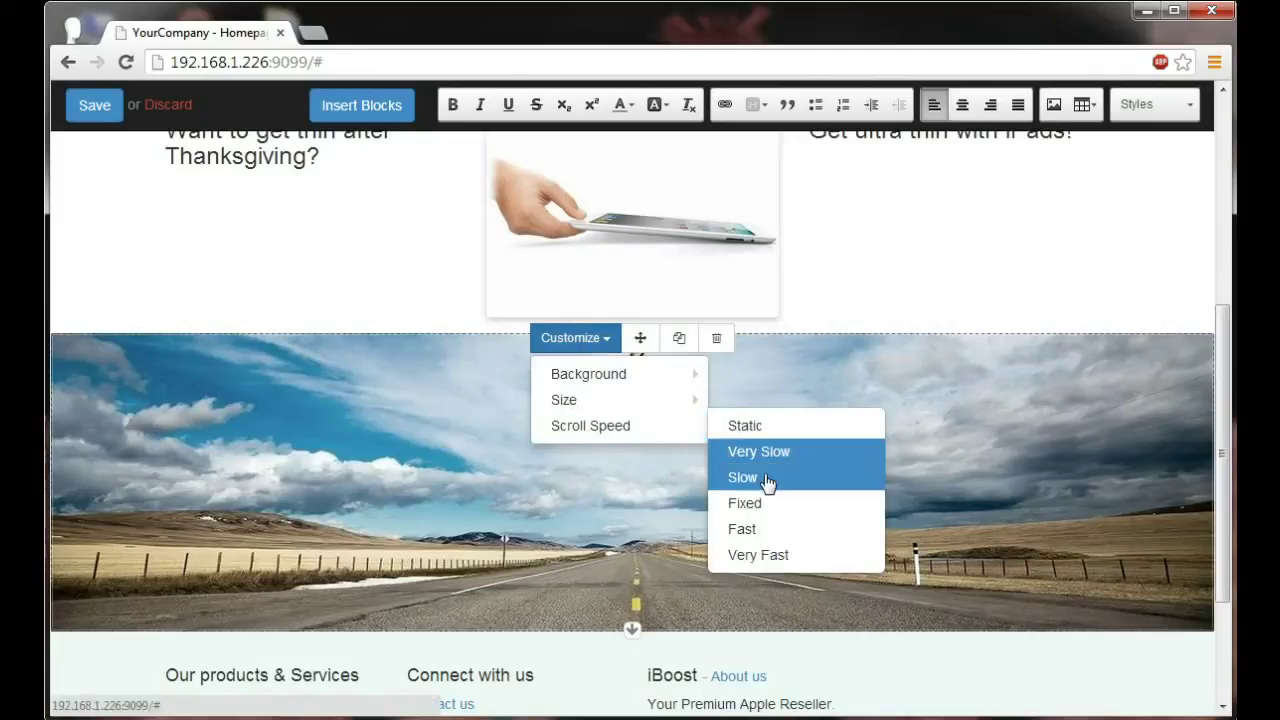
left_click(766, 486)
scroll(872, 283, "down", 2)
scroll(872, 283, "up", 3)
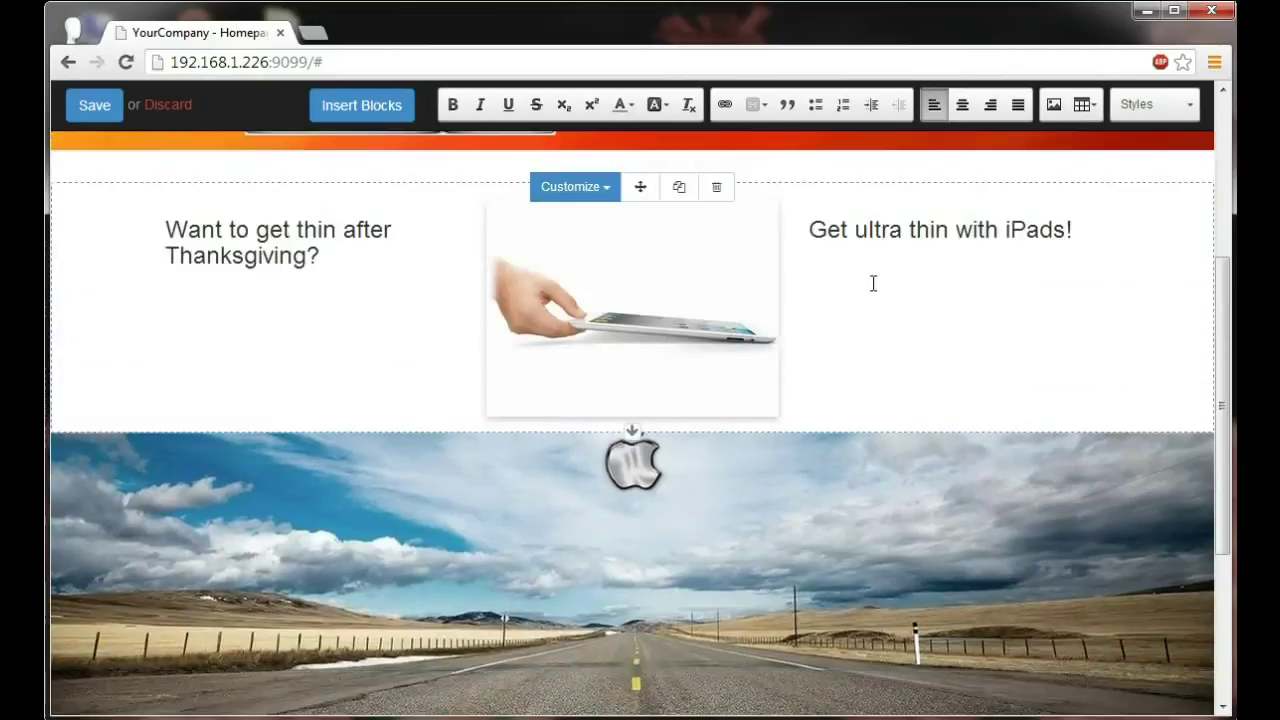
scroll(872, 283, "down", 2)
scroll(872, 283, "up", 1)
scroll(874, 289, "up", 2)
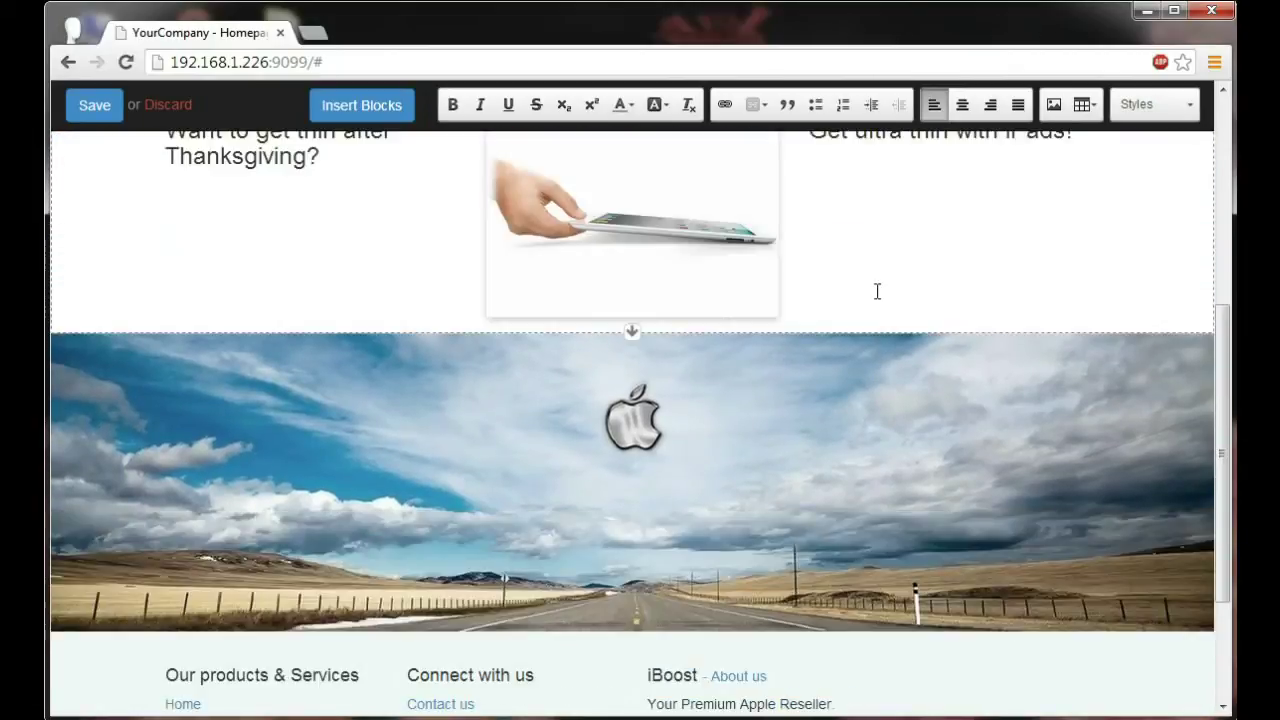
Save the edited homepage.
scroll(874, 300, "up", 1)
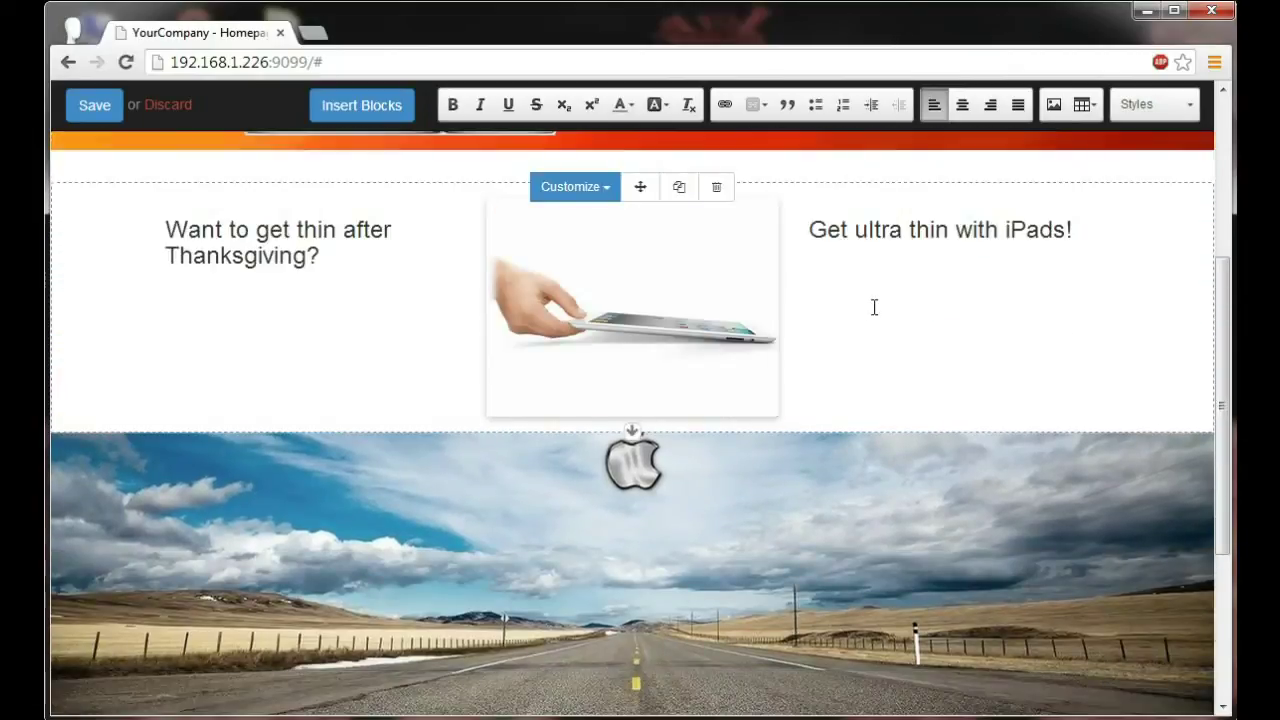
scroll(872, 306, "up", 3)
left_click(97, 110)
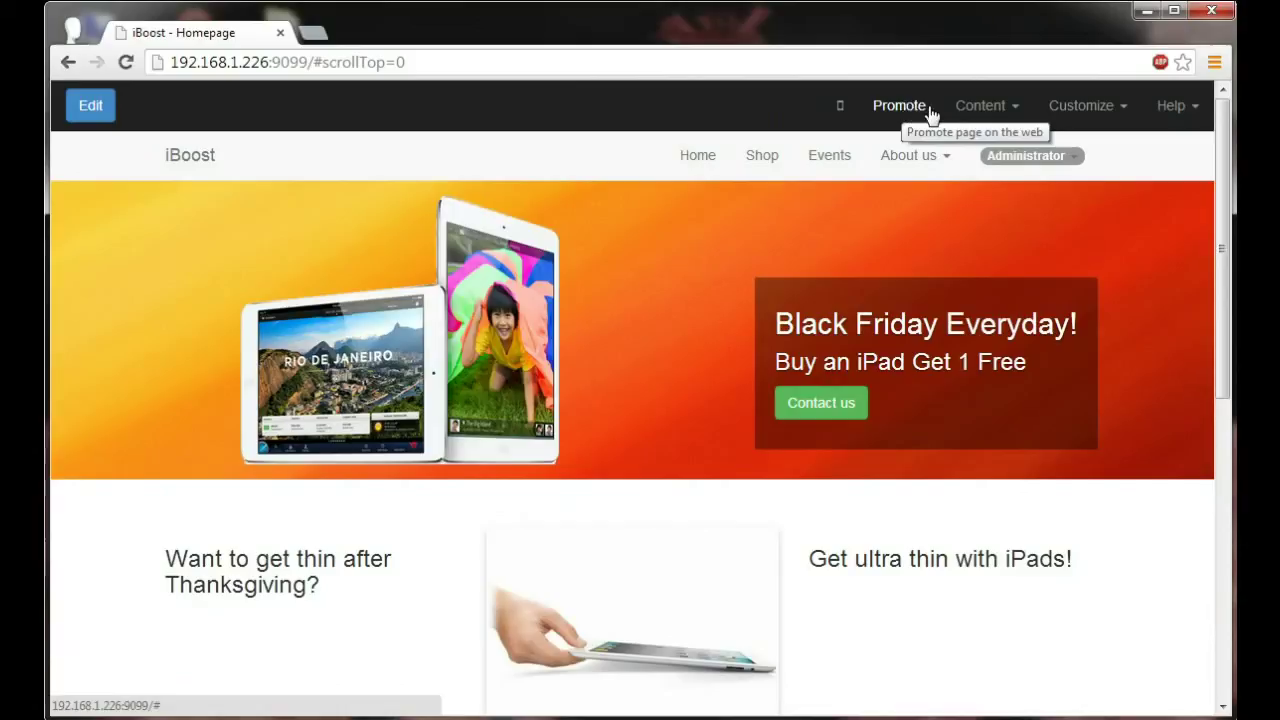
Reorganize the website menu by moving News above About us and Contact us above Events as top-level entries, and save it.
left_click(996, 108)
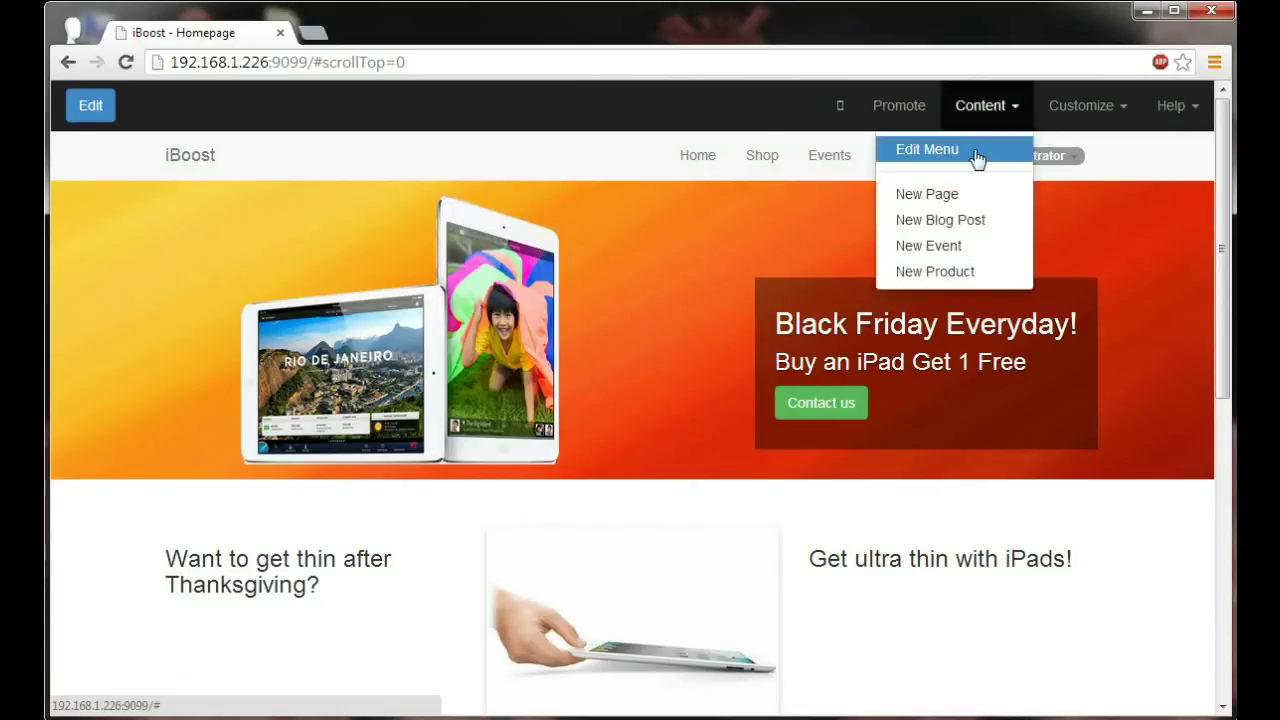
left_click(972, 152)
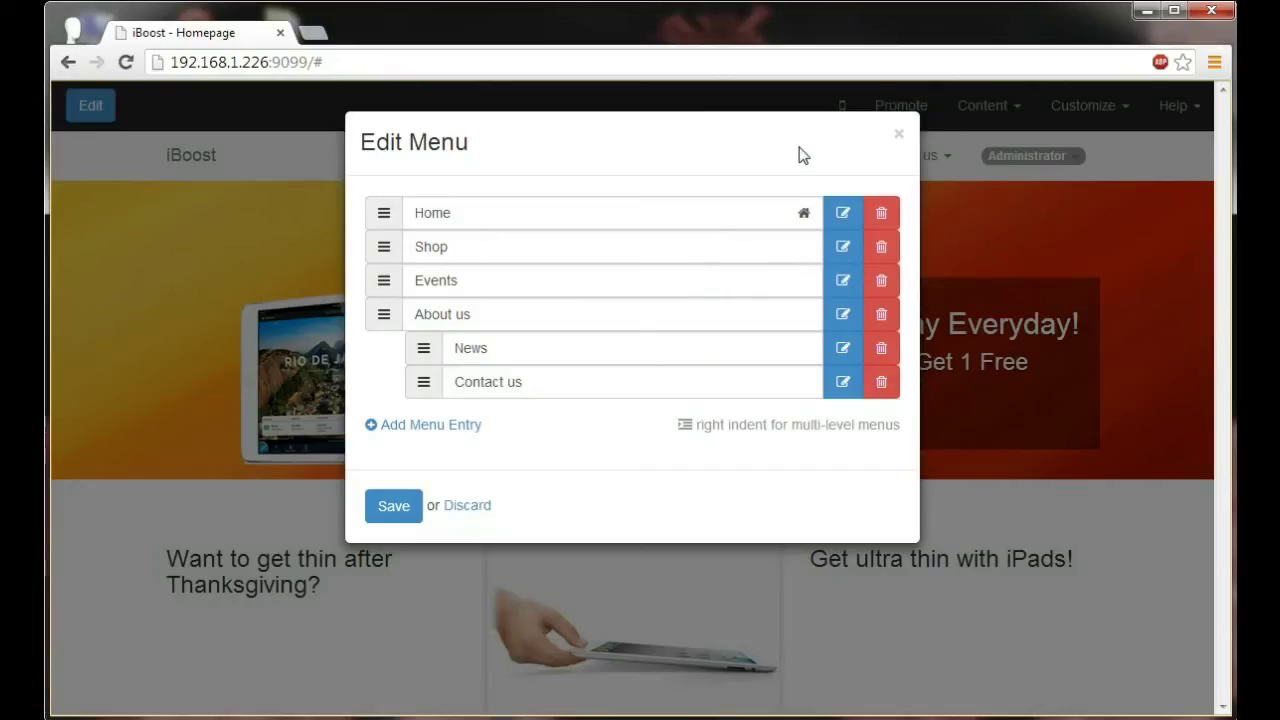
left_click_drag(415, 349, 380, 312)
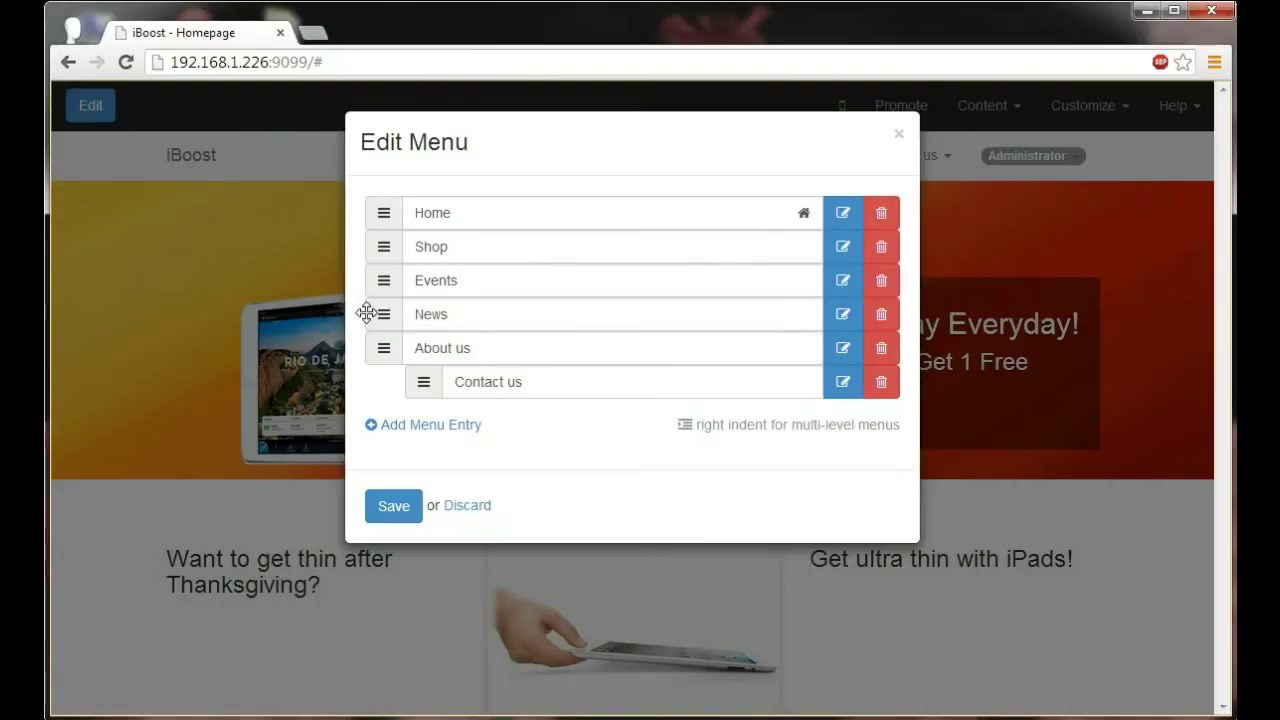
left_click_drag(423, 381, 370, 278)
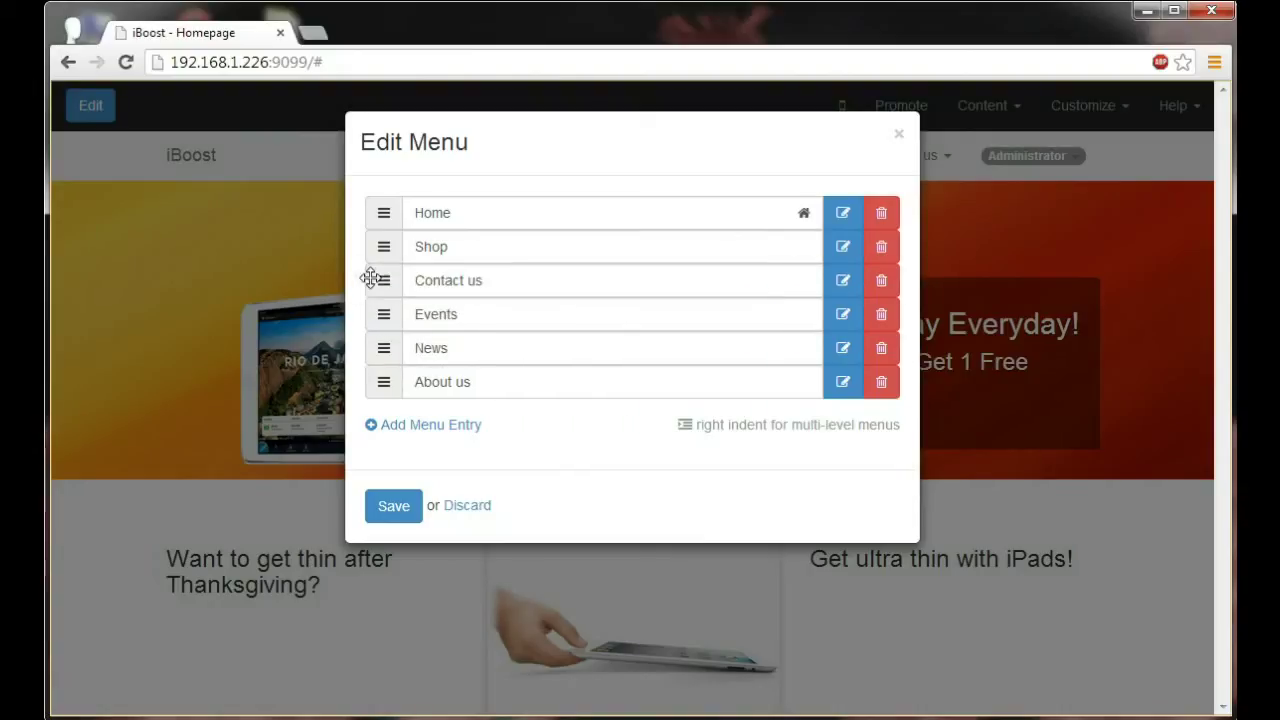
left_click(396, 507)
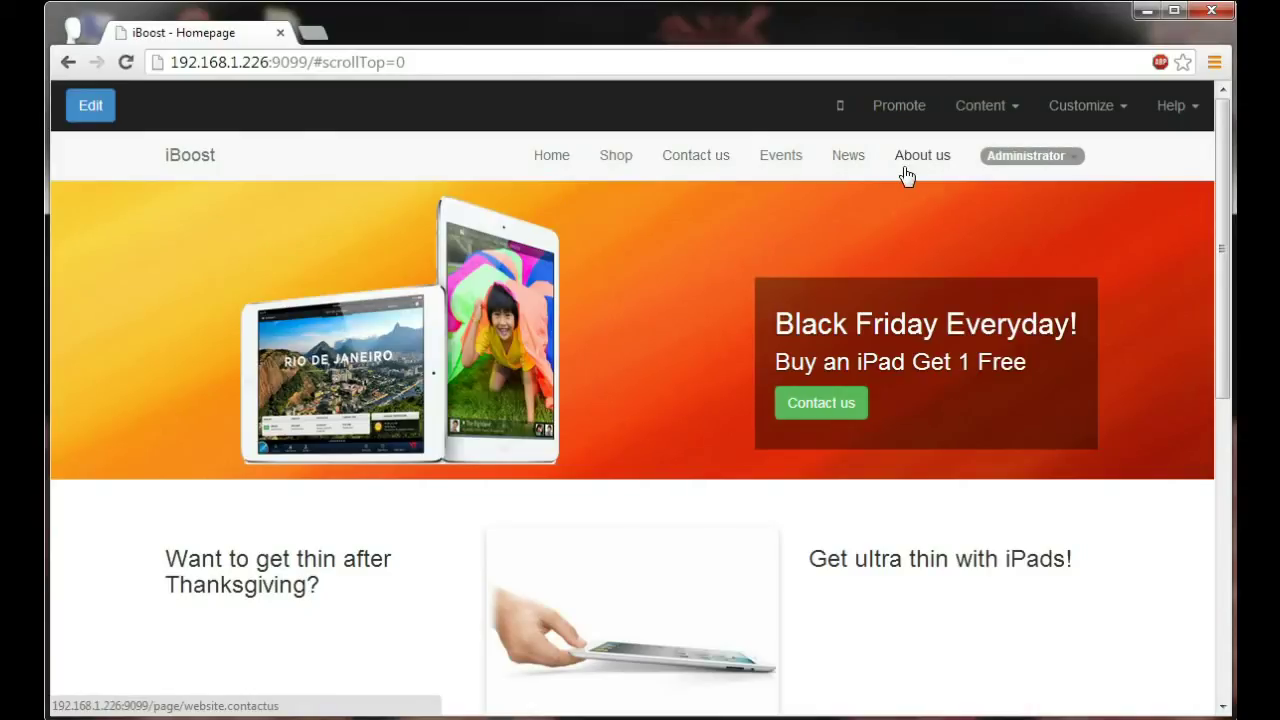
Create a new product named iMac.
left_click(972, 112)
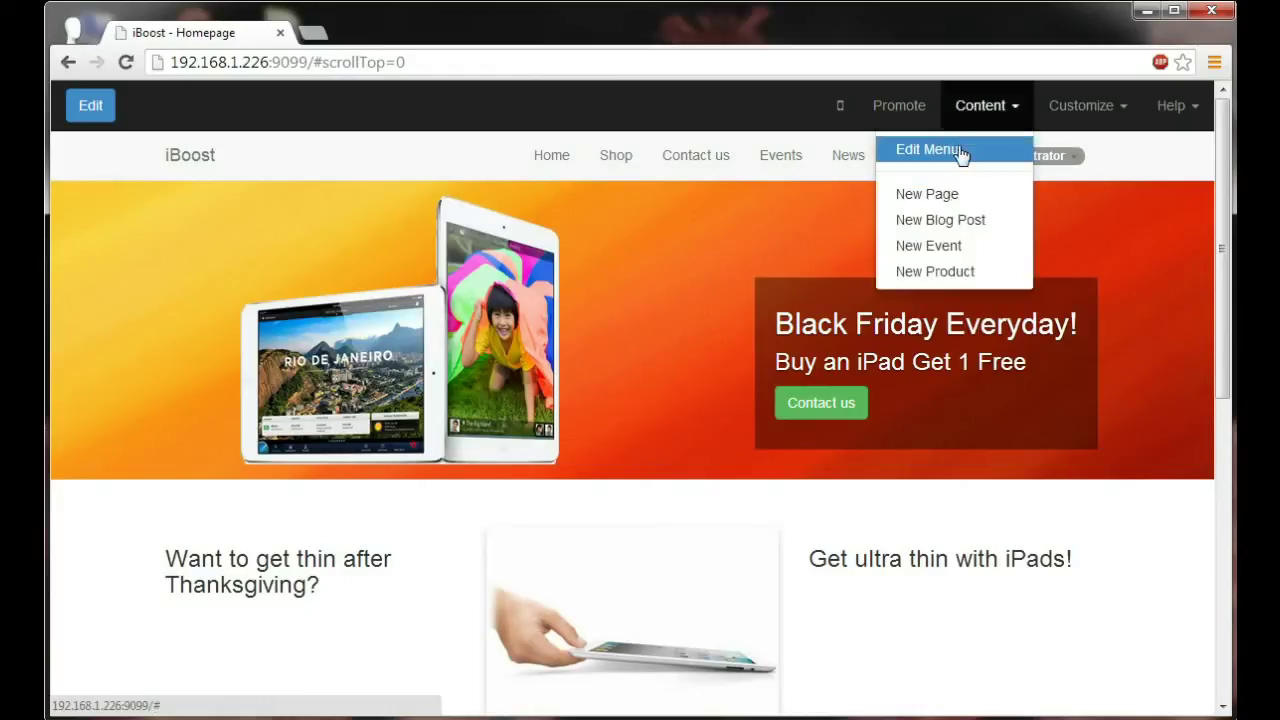
left_click(955, 274)
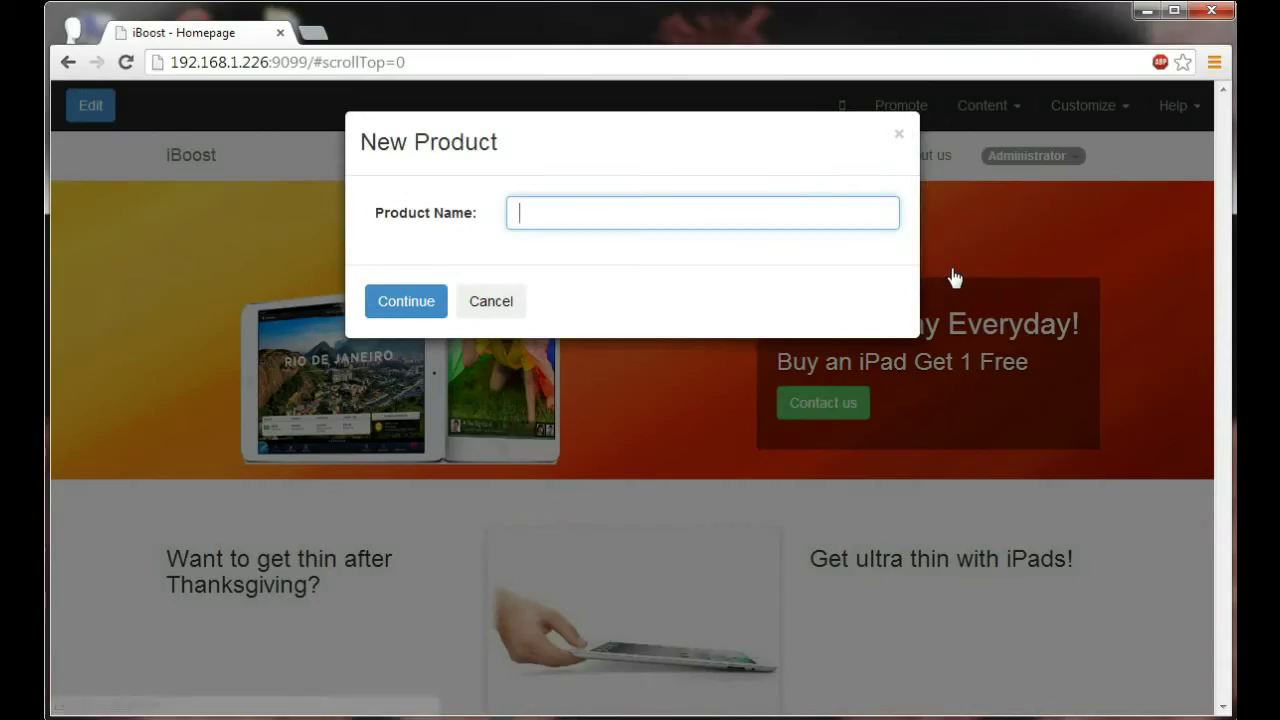
type("iMac")
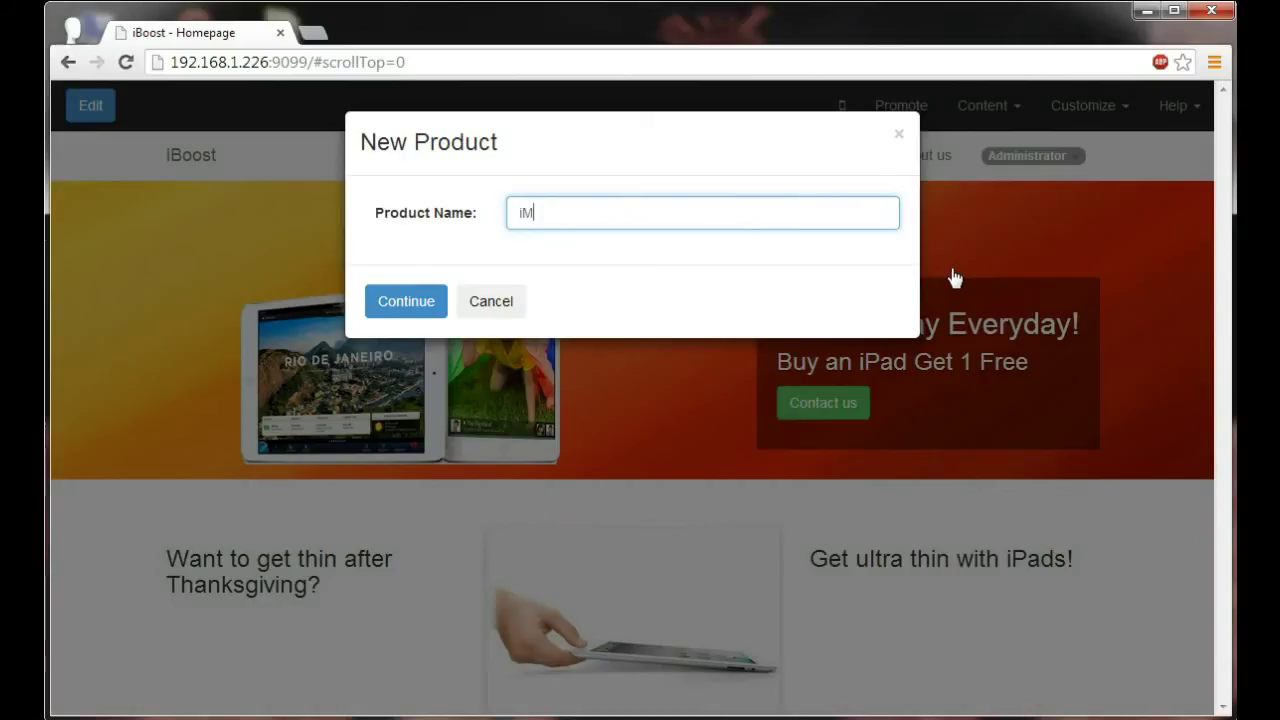
left_click(420, 302)
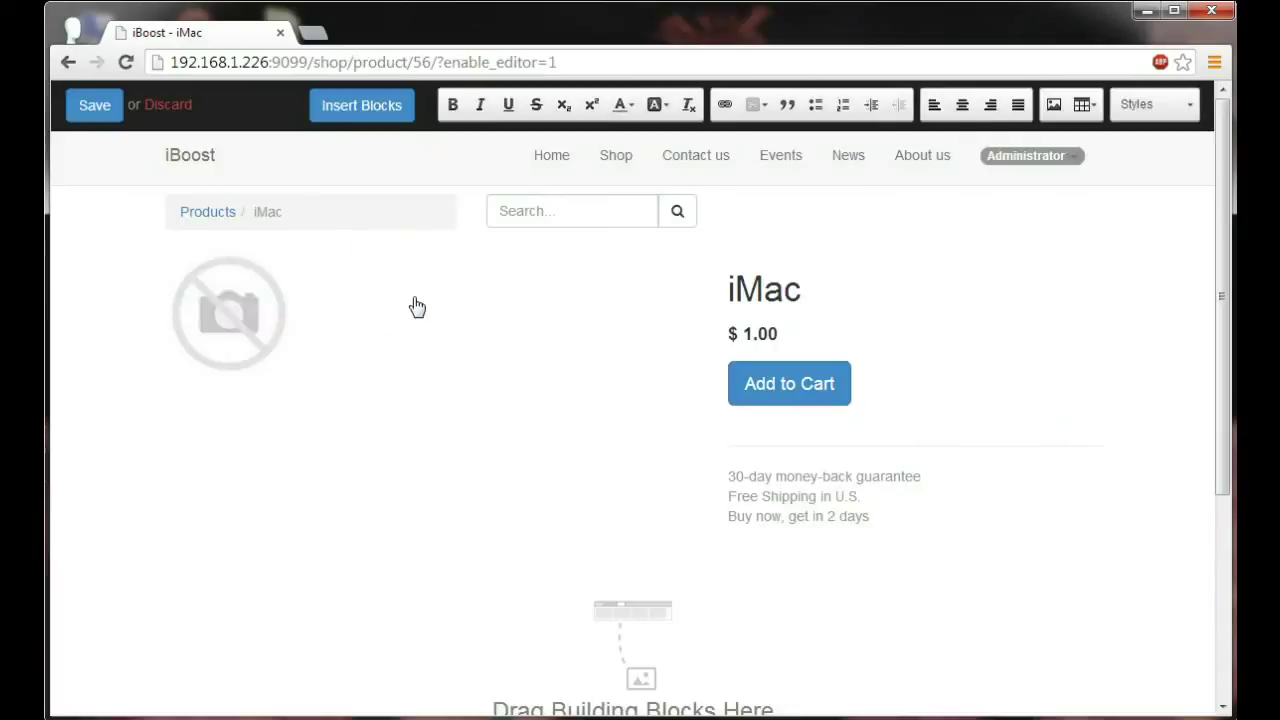
Set the product's image to the existing front-view picture of the iMac with keyboard and mouse.
left_click(228, 313)
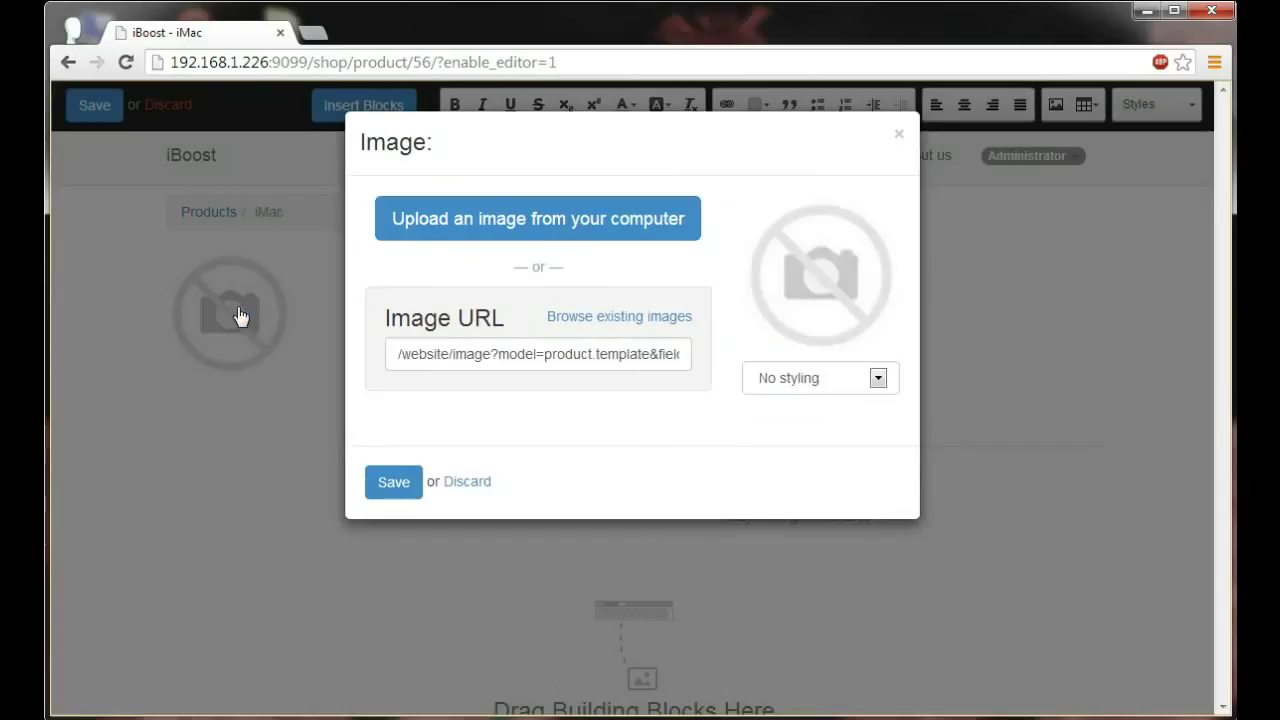
left_click(624, 320)
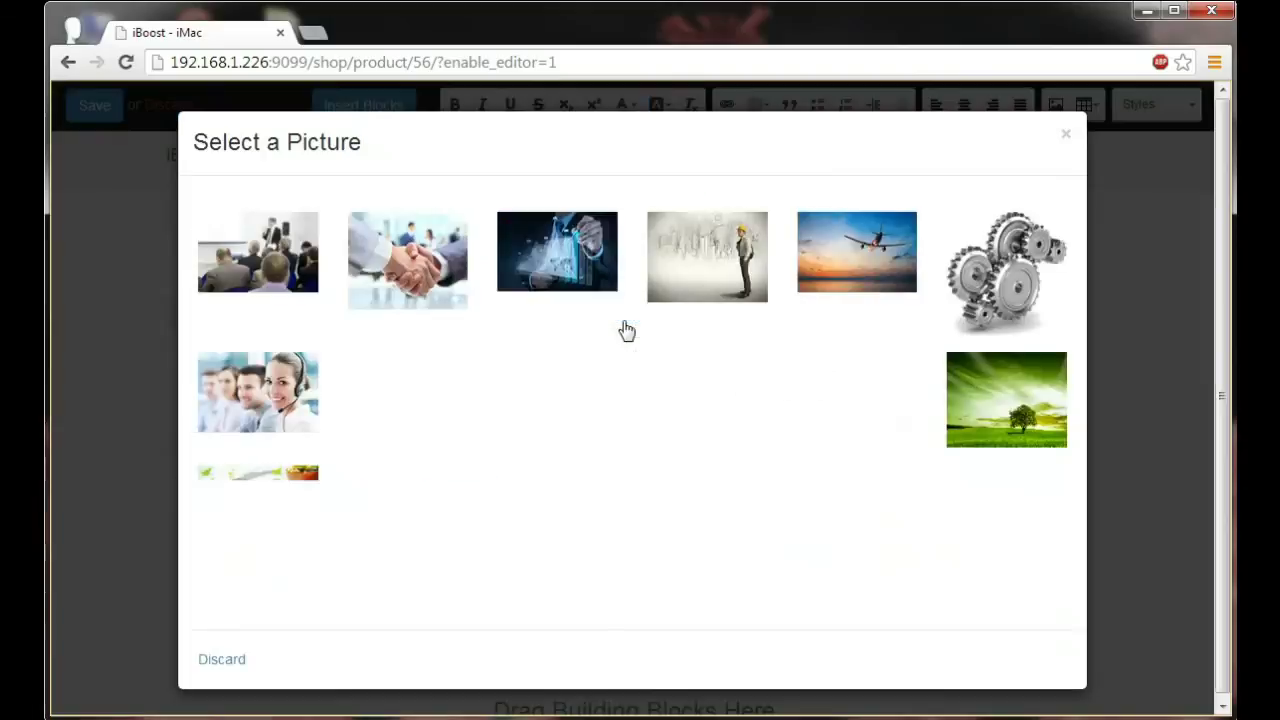
left_click(410, 395)
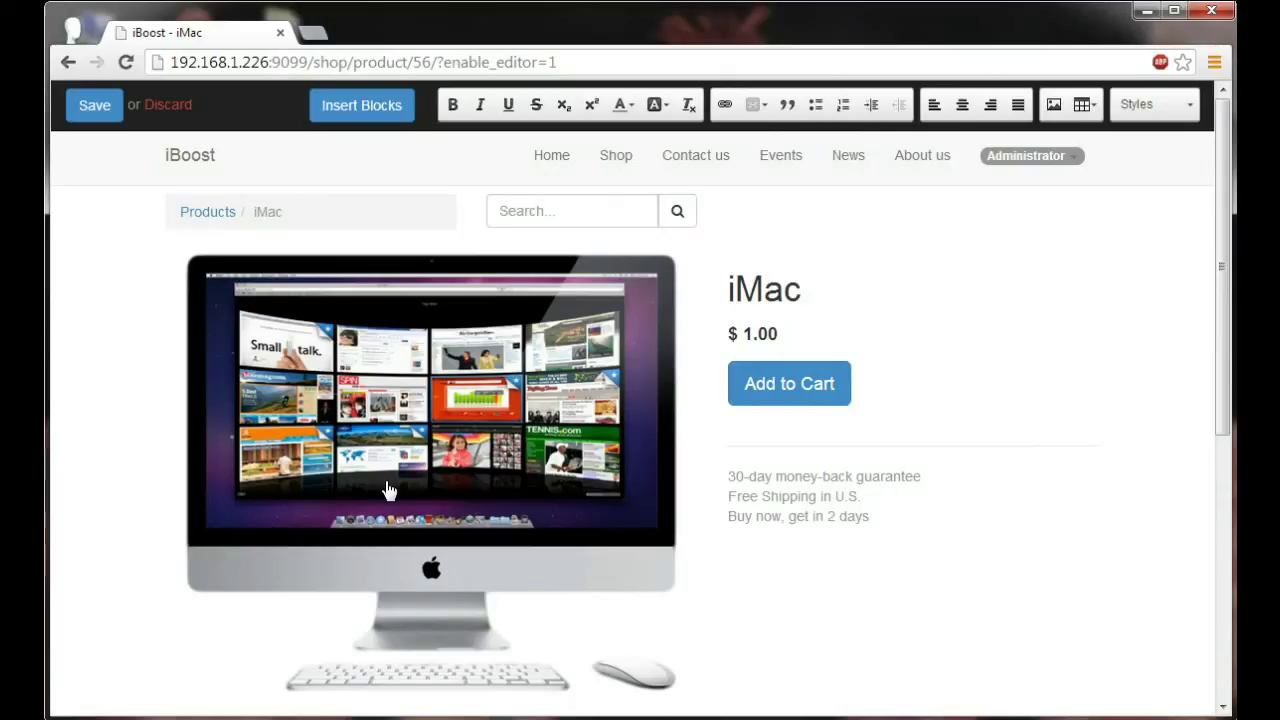
Change the product title to "27-inch iMac" and set its price to $1799.00.
left_click(750, 292)
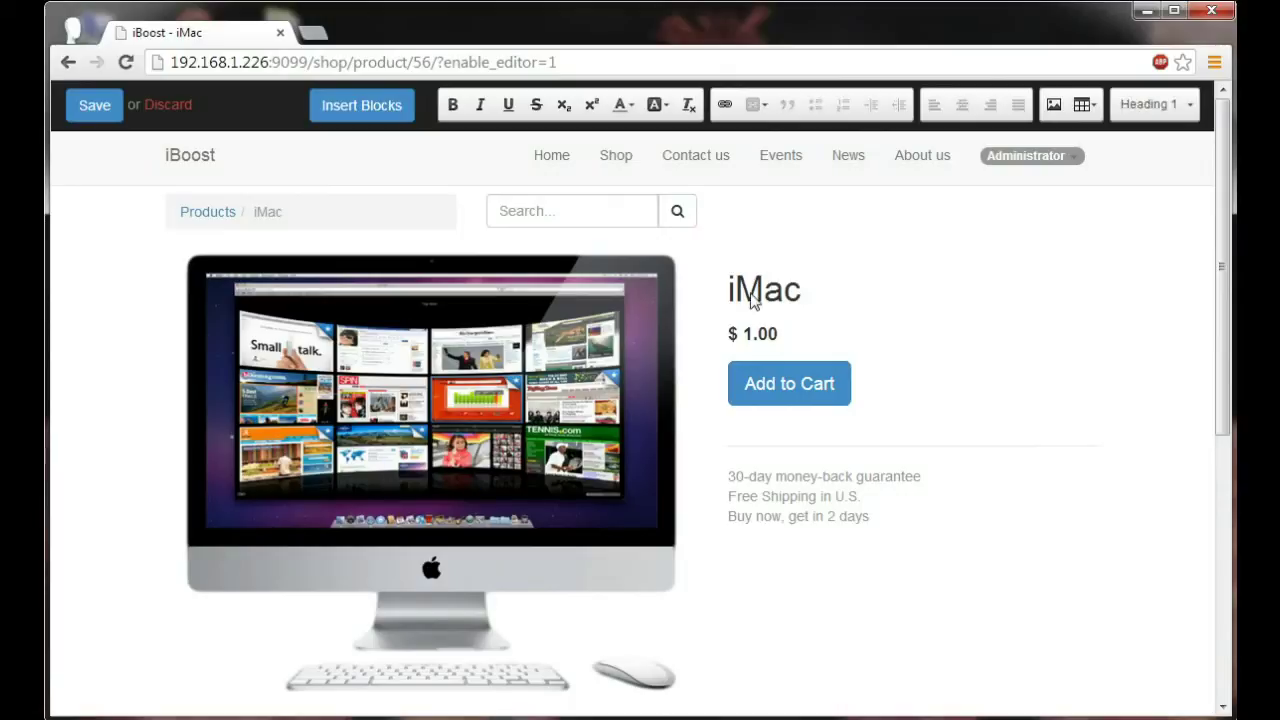
type("27-inch")
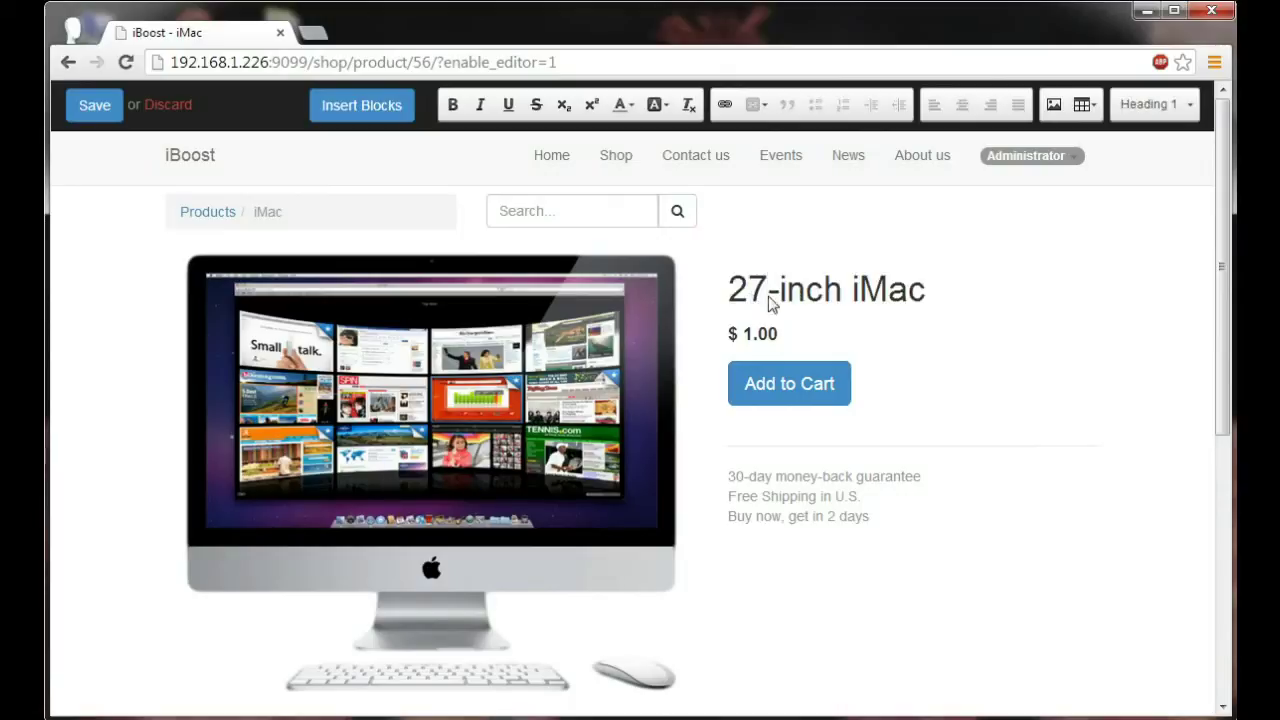
left_click(757, 334)
type("799")
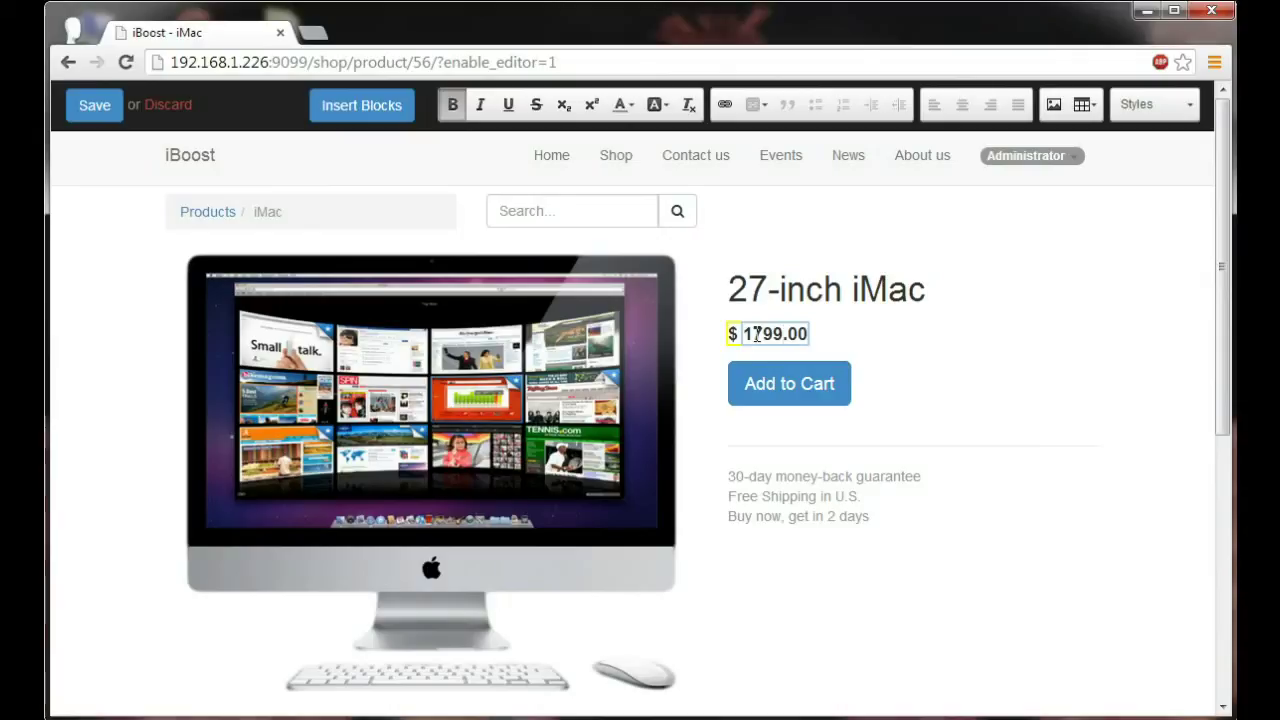
Insert a Text-Image block below the product details and replace its picture with the existing tilted side view of the iMac.
left_click(369, 109)
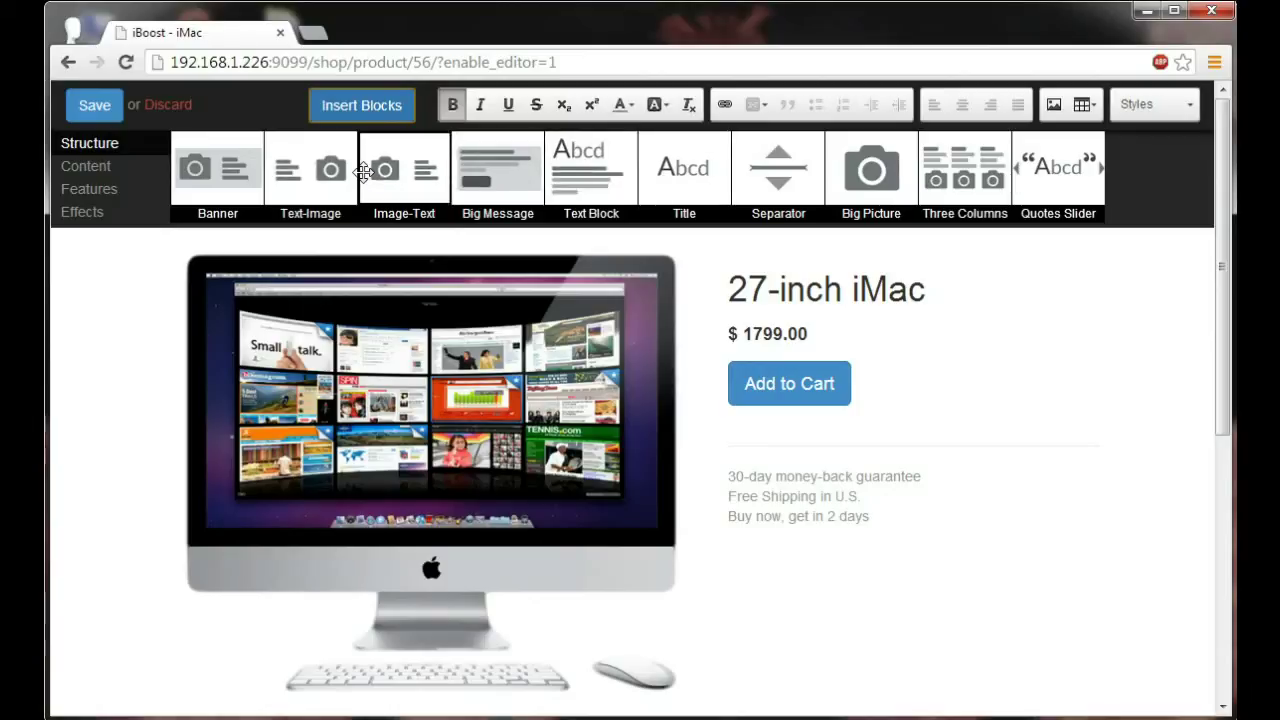
left_click_drag(329, 168, 458, 587)
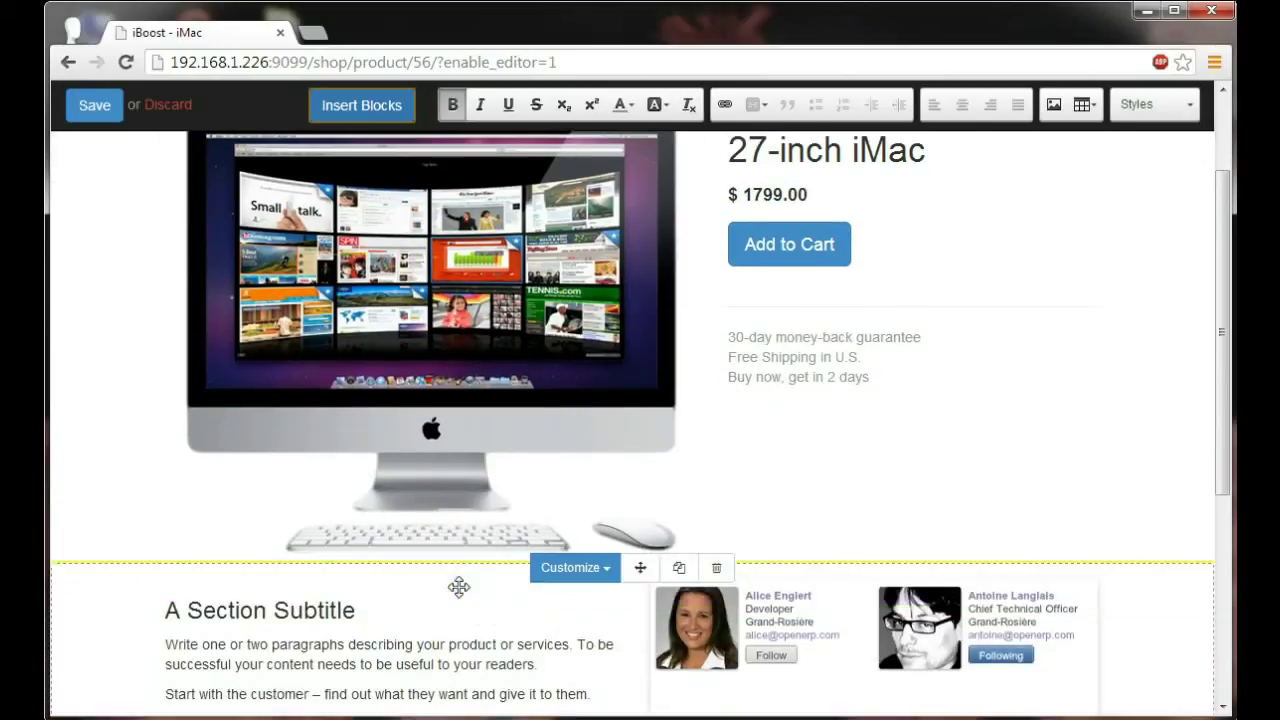
scroll(460, 594, "down", 2)
left_click(855, 505)
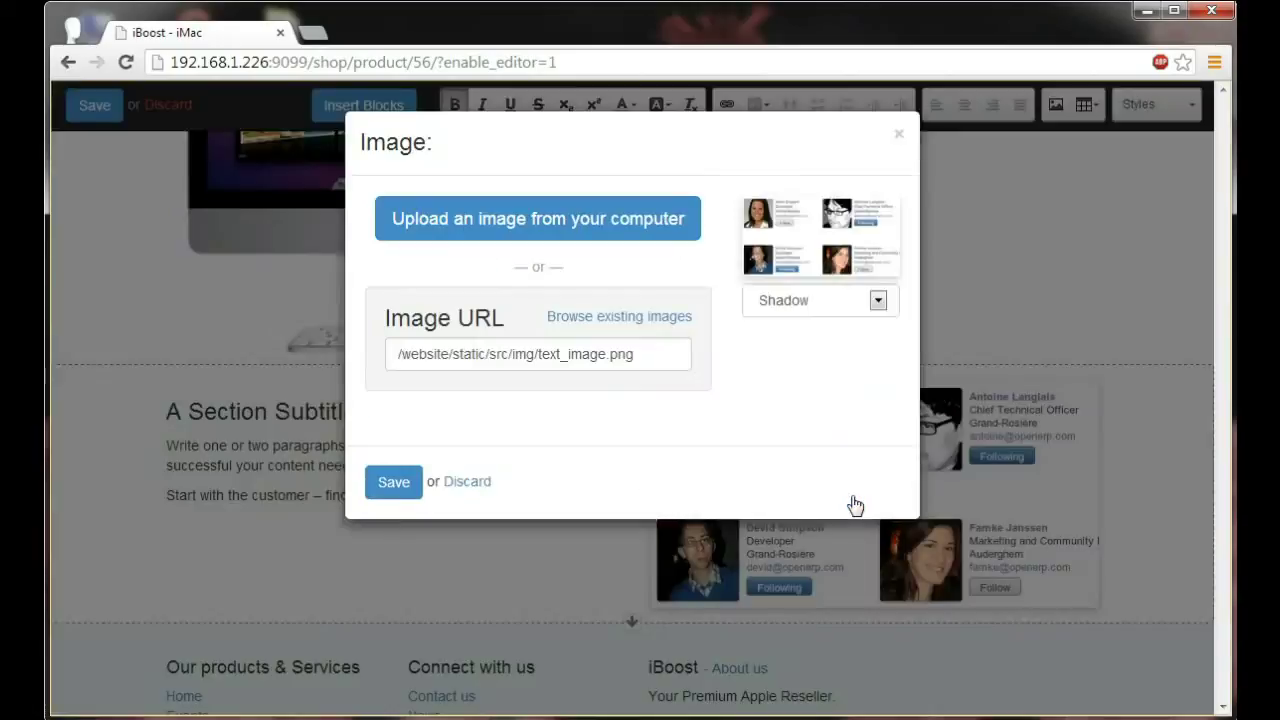
left_click(646, 318)
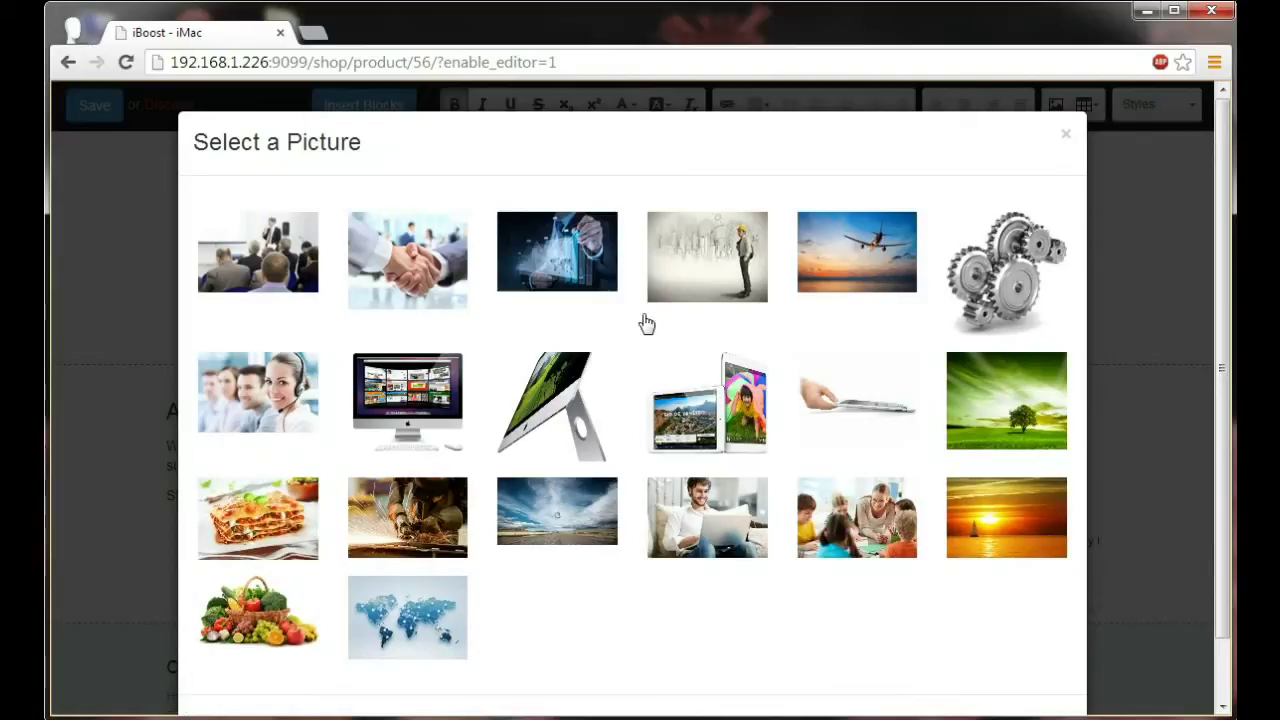
left_click(570, 400)
left_click(370, 482)
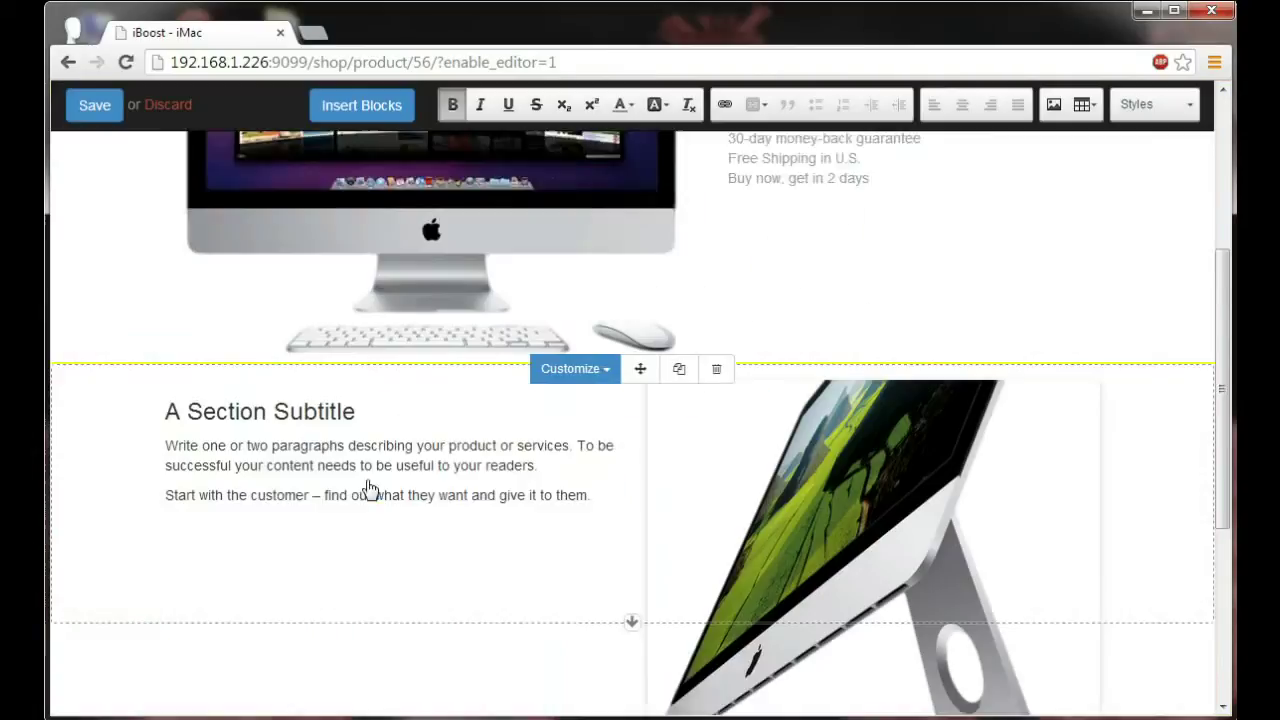
Delete the Text-Image block's paragraphs and replace its subtitle with "Performance and design.".
scroll(590, 398, "down", 1)
left_click(590, 398)
left_click_drag(593, 395, 197, 343)
key("BackSpace")
left_click_drag(360, 316, 172, 318)
type("Performance and design.")
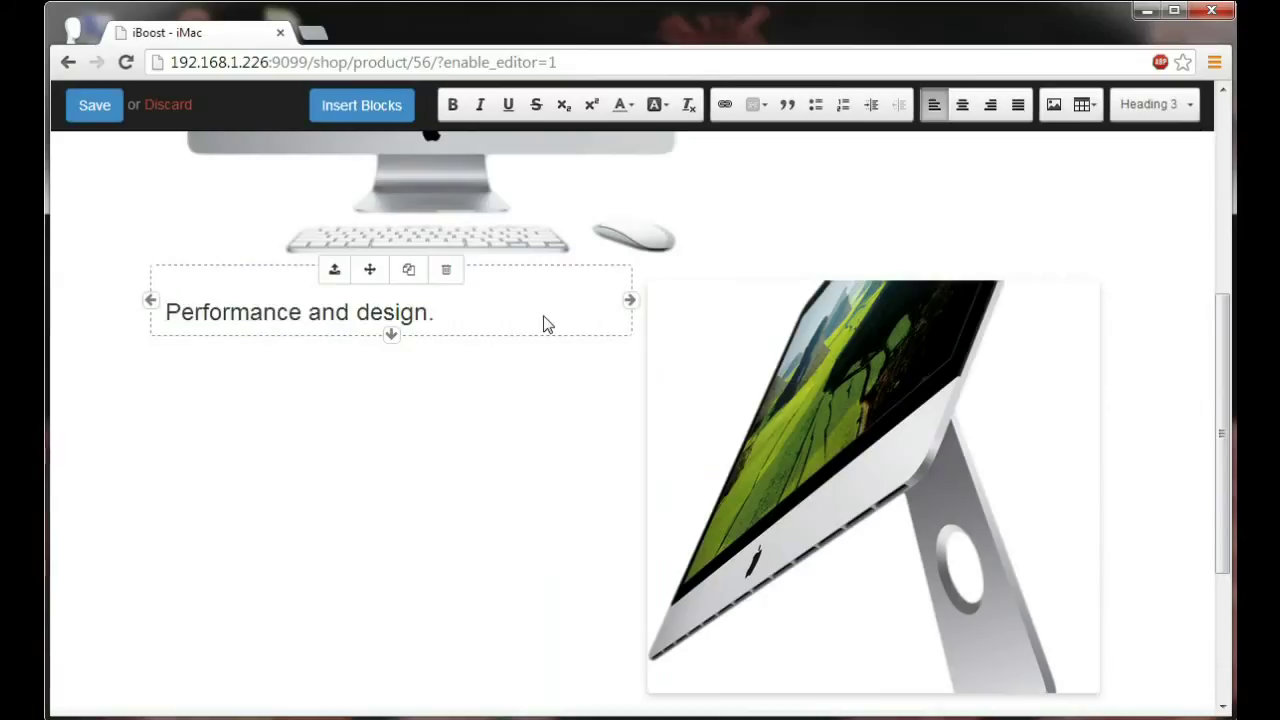
Insert a Big Picture block below the Text-Image block.
scroll(543, 323, "up", 5)
left_click(370, 124)
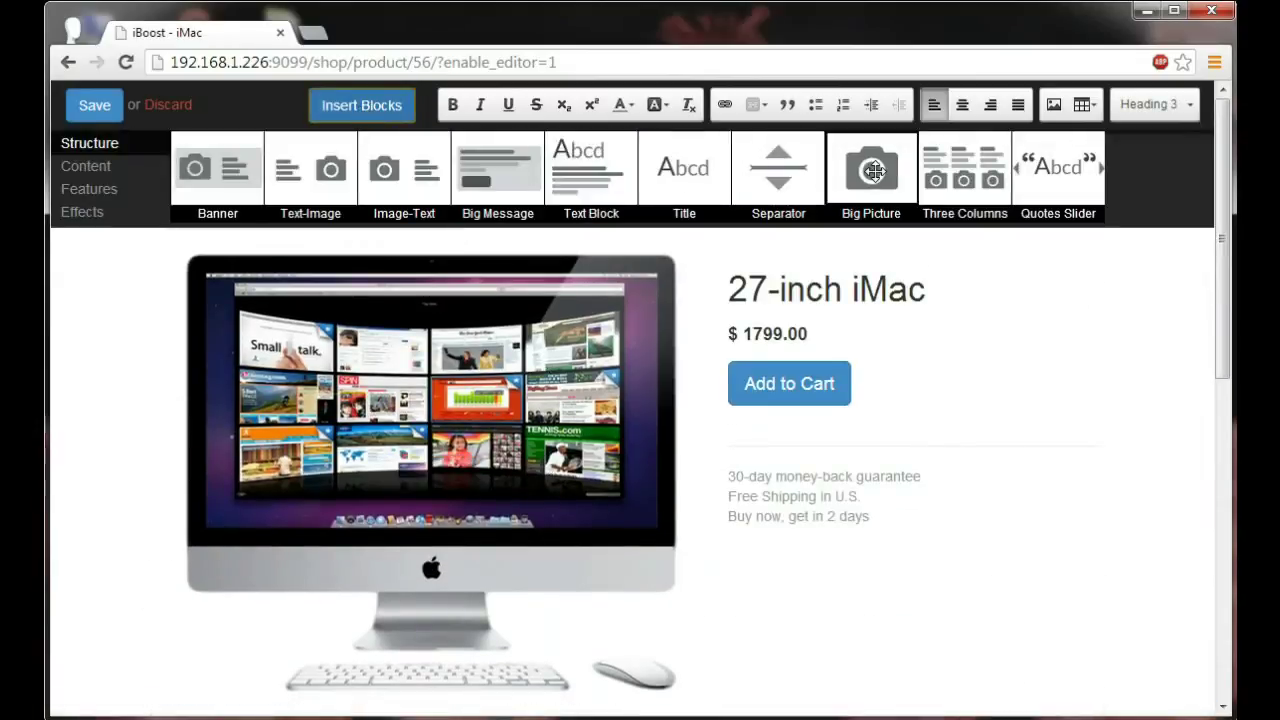
left_click_drag(874, 178, 708, 533)
scroll(769, 530, "down", 2)
scroll(1073, 456, "up", 1)
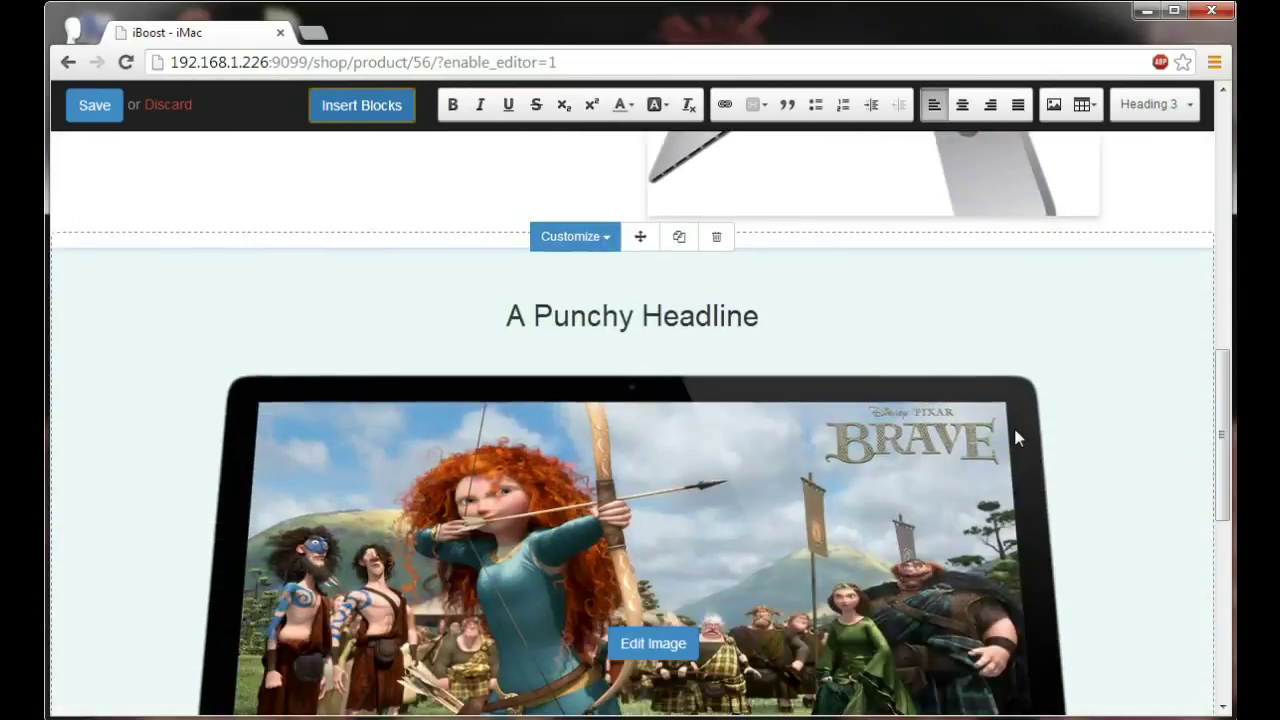
Delete the headline from the Big Picture block.
left_click(763, 323)
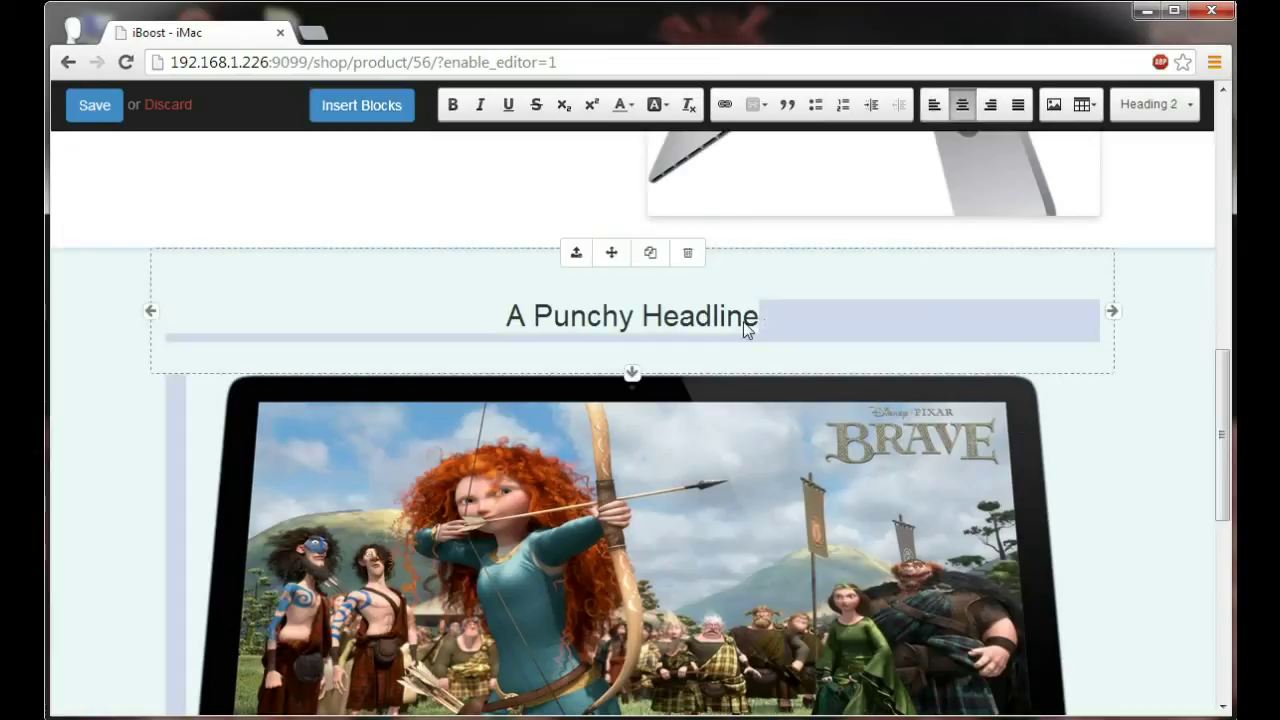
left_click_drag(740, 322, 508, 322)
key("BackSpace")
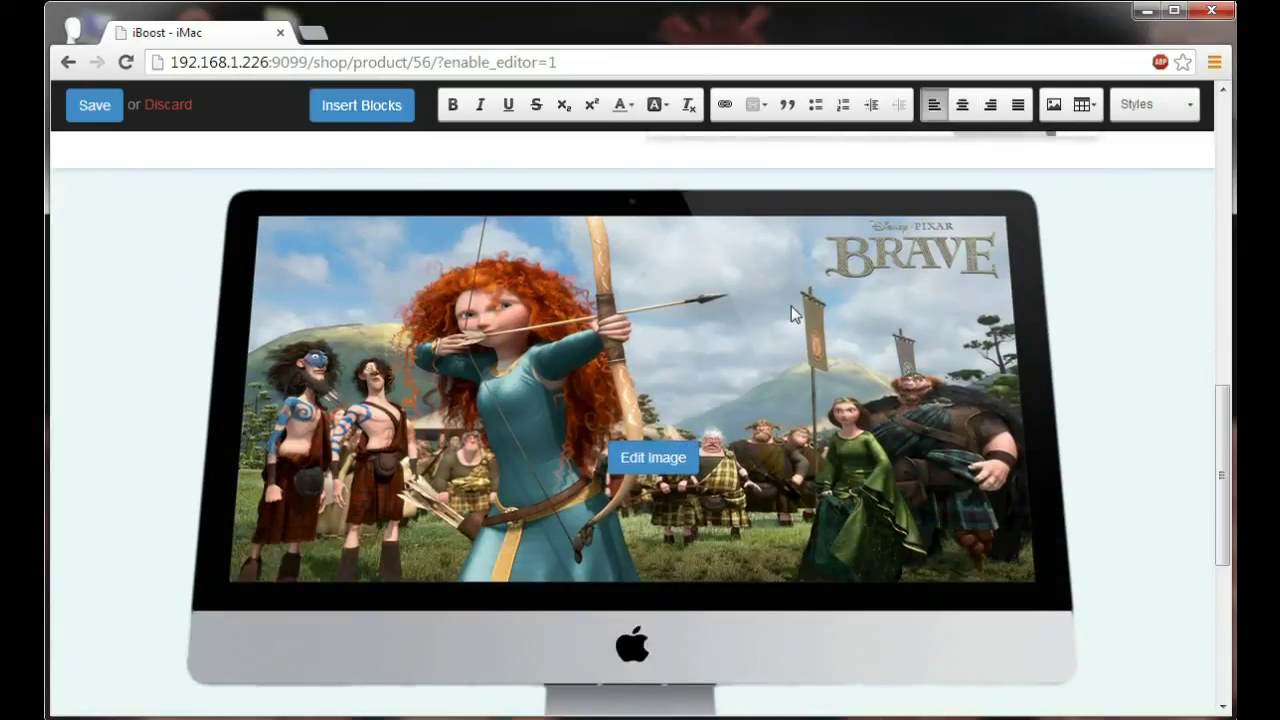
Insert a Comparisons block between the product details and the Text-Image block, and remove its Expert column.
scroll(791, 306, "up", 1)
scroll(791, 306, "up", 1)
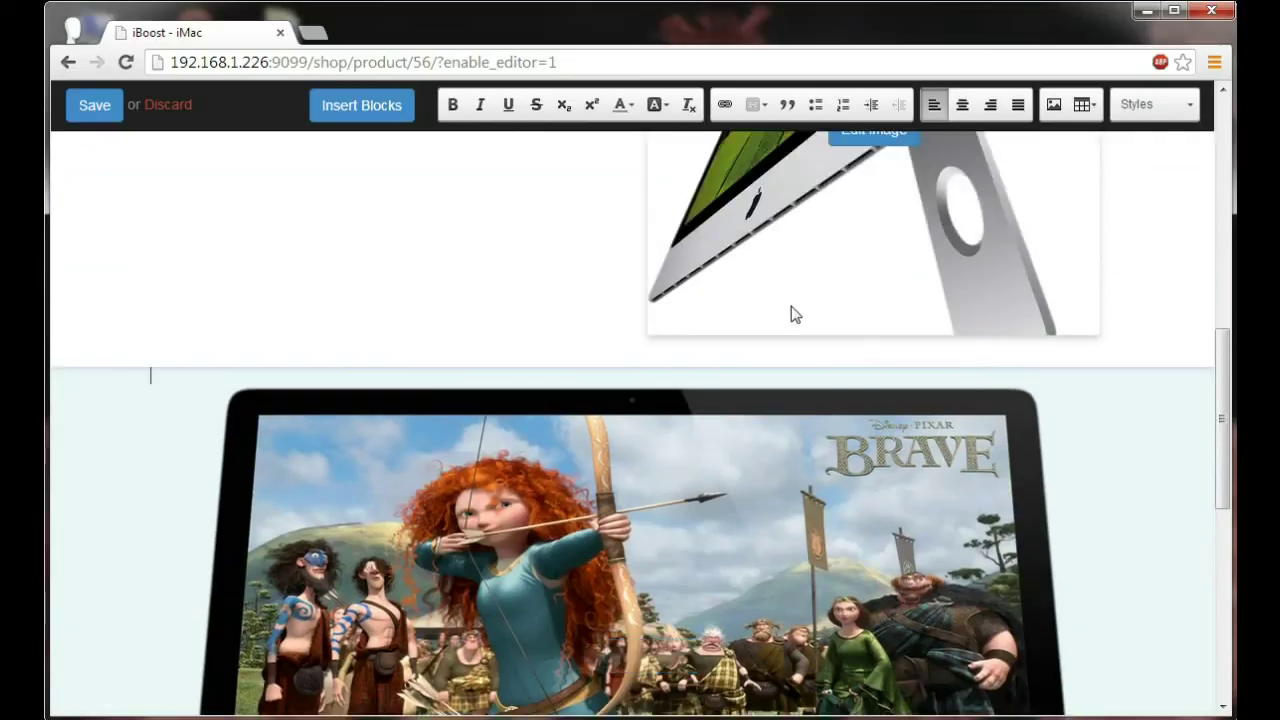
scroll(791, 306, "up", 7)
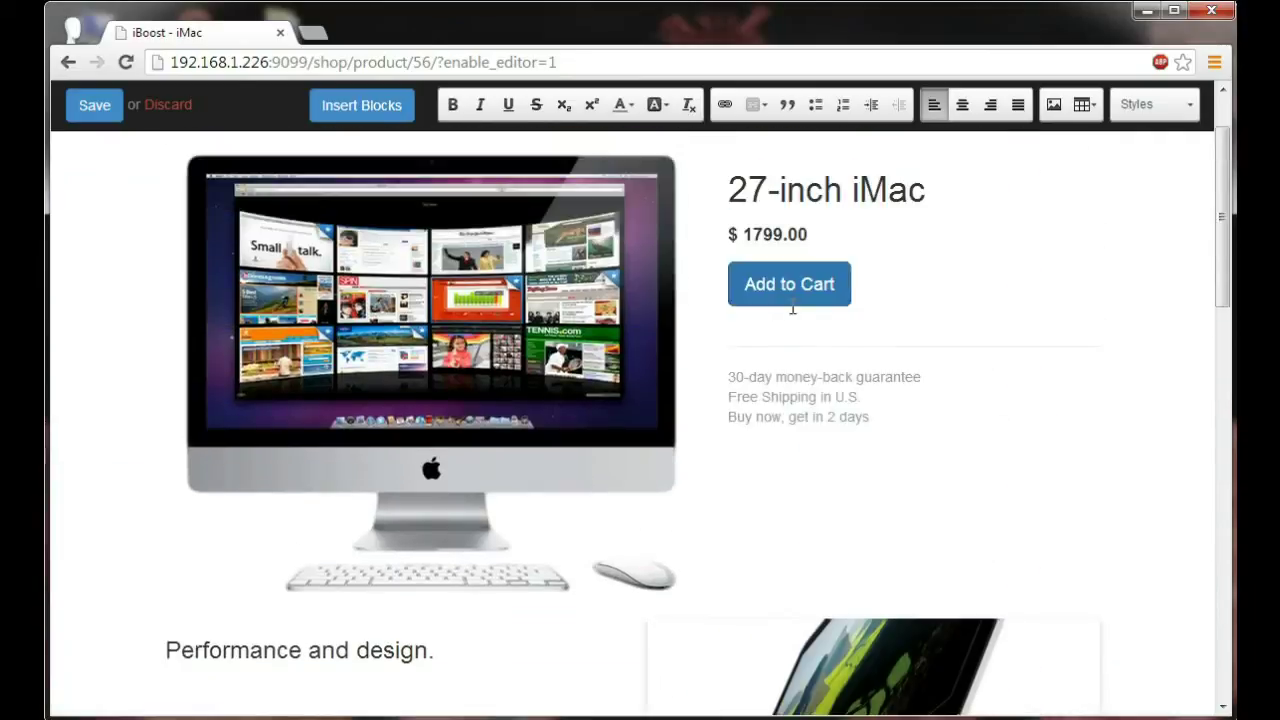
scroll(792, 309, "up", 1)
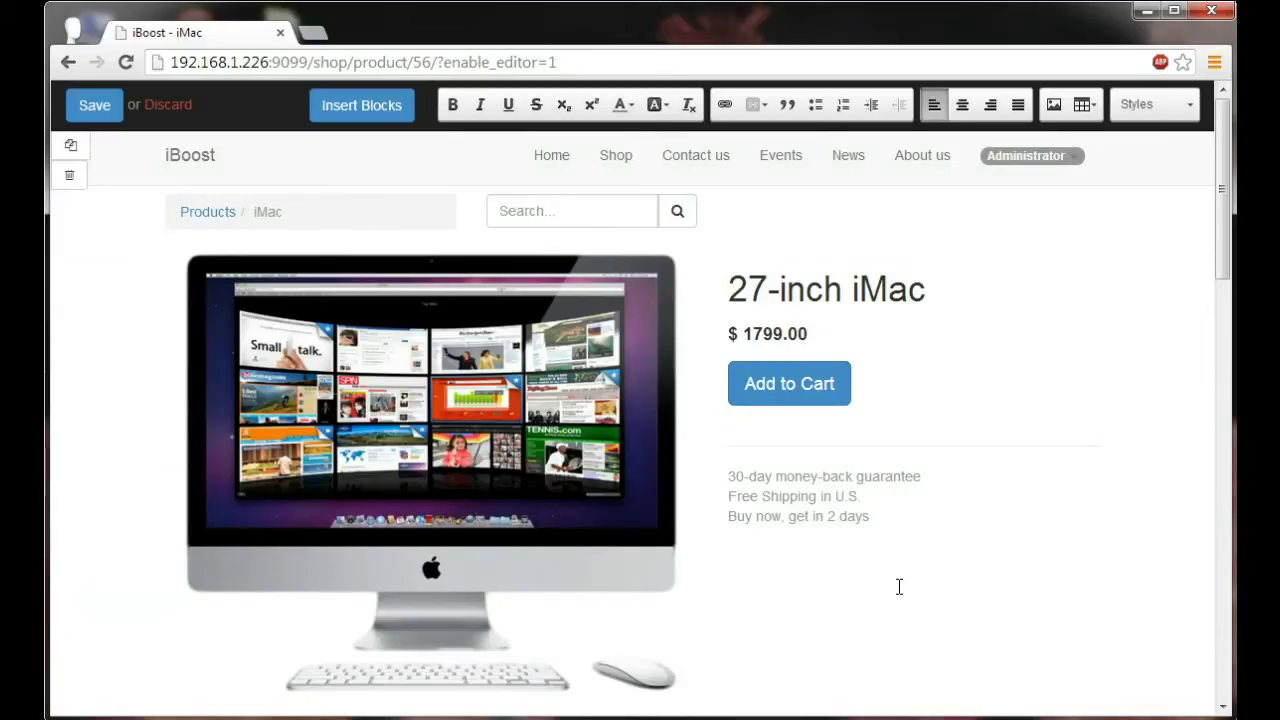
left_click(383, 106)
left_click(89, 188)
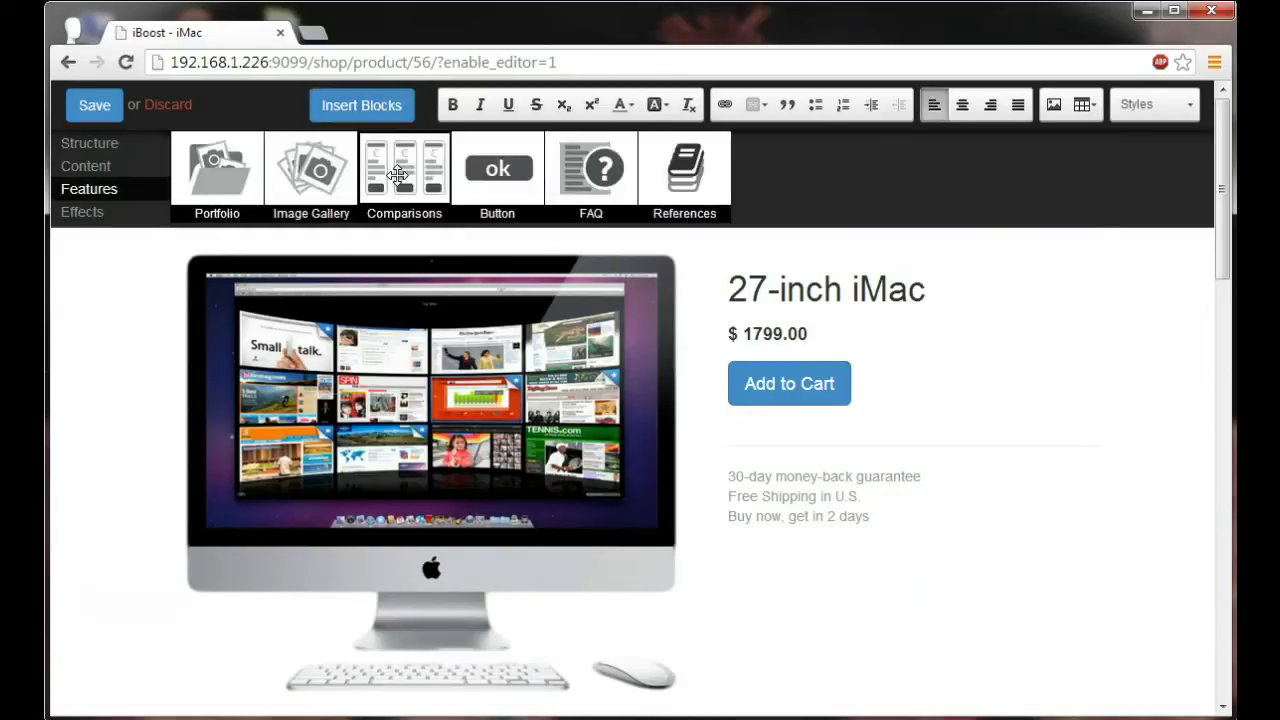
left_click_drag(403, 171, 588, 522)
scroll(898, 531, "down", 4)
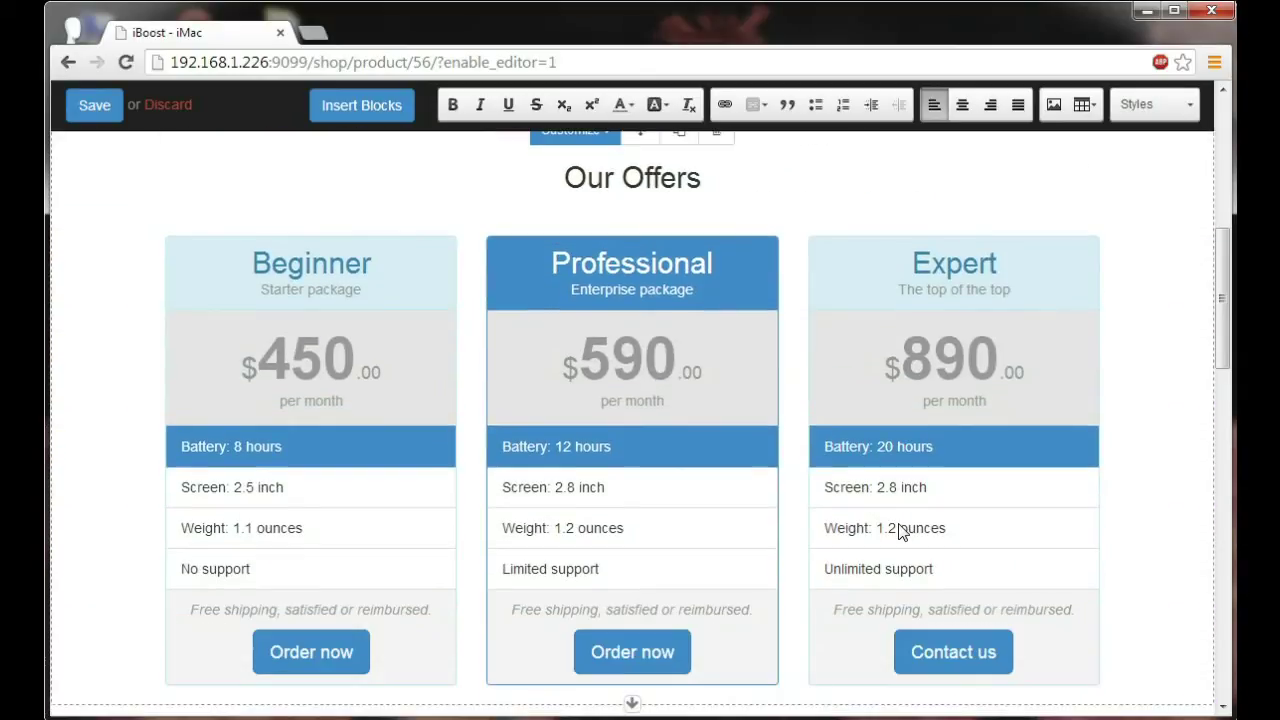
left_click(1050, 325)
left_click(1008, 241)
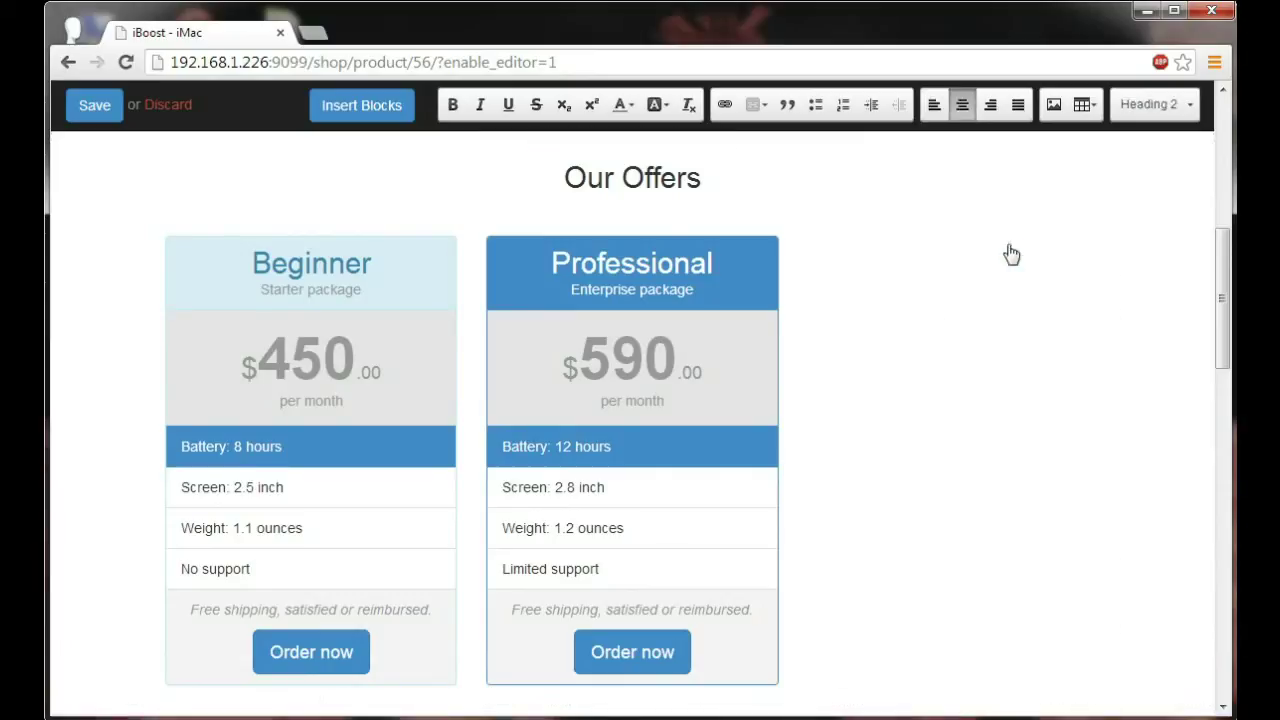
Rename the Beginner offer as "Home" and set its price to $1799.
double_click(366, 276)
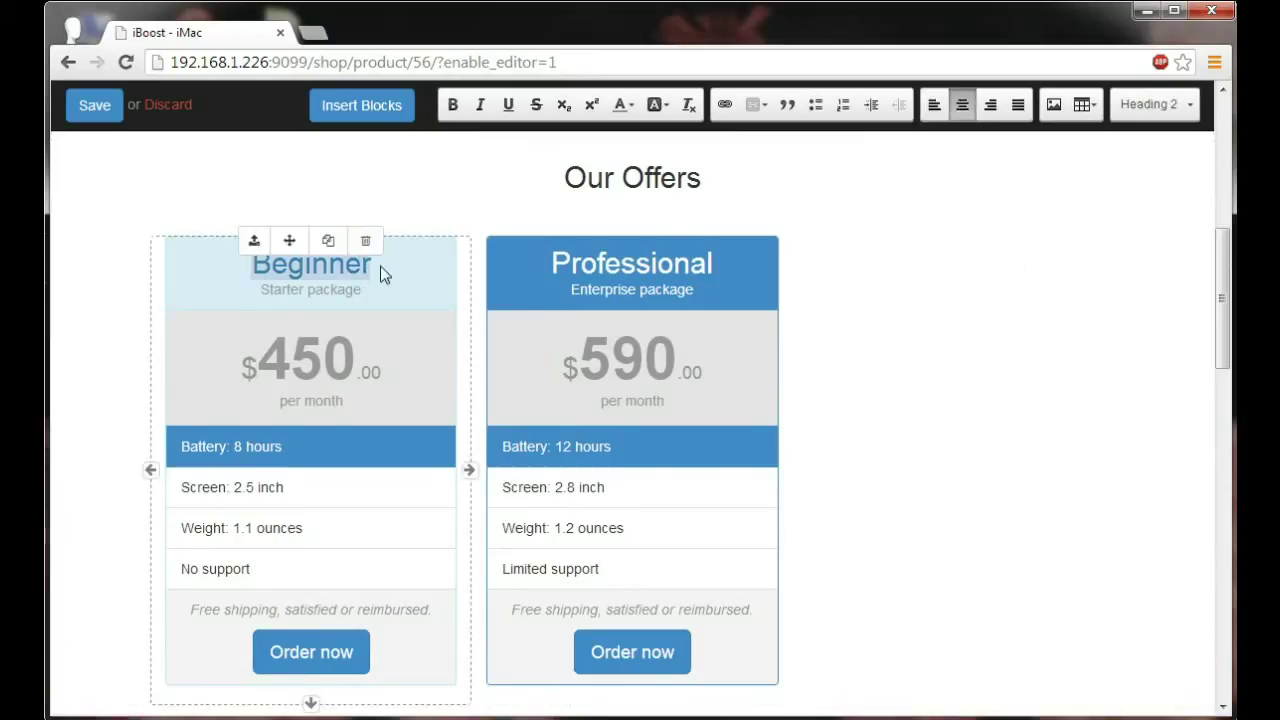
type("Home")
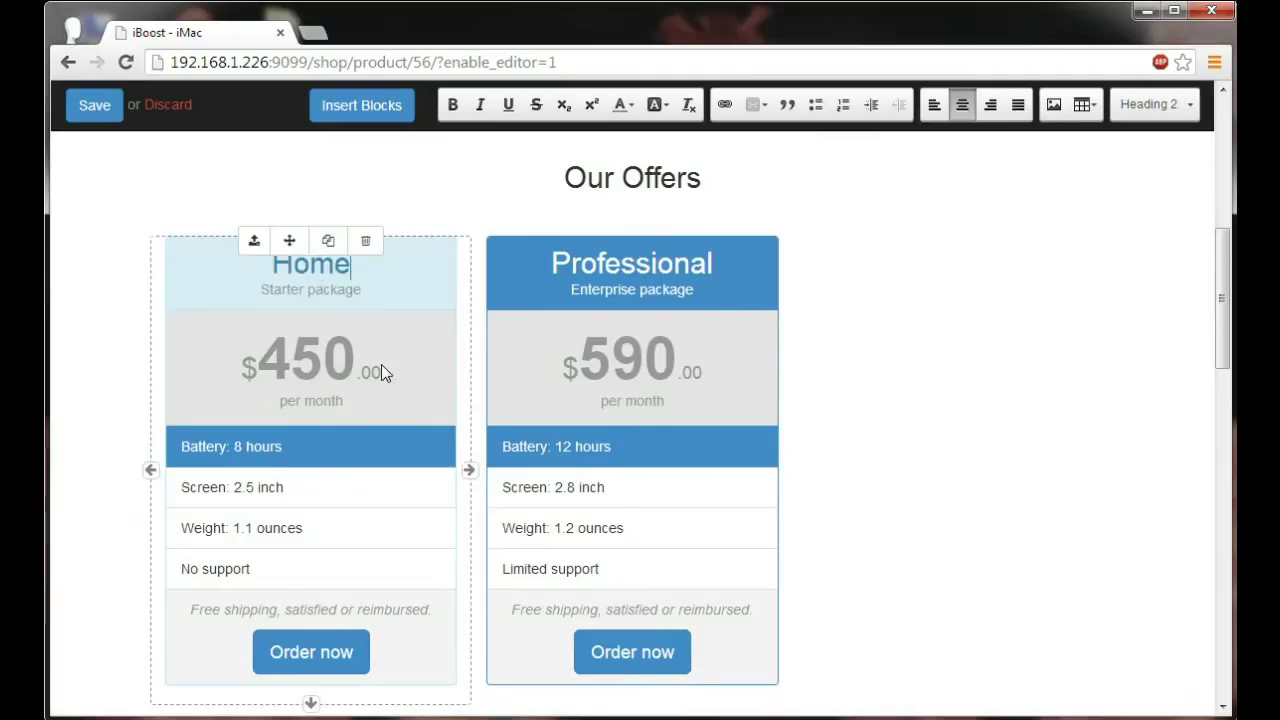
left_click(345, 360)
key("BackSpace")
key("BackSpace")
key("BackSpace")
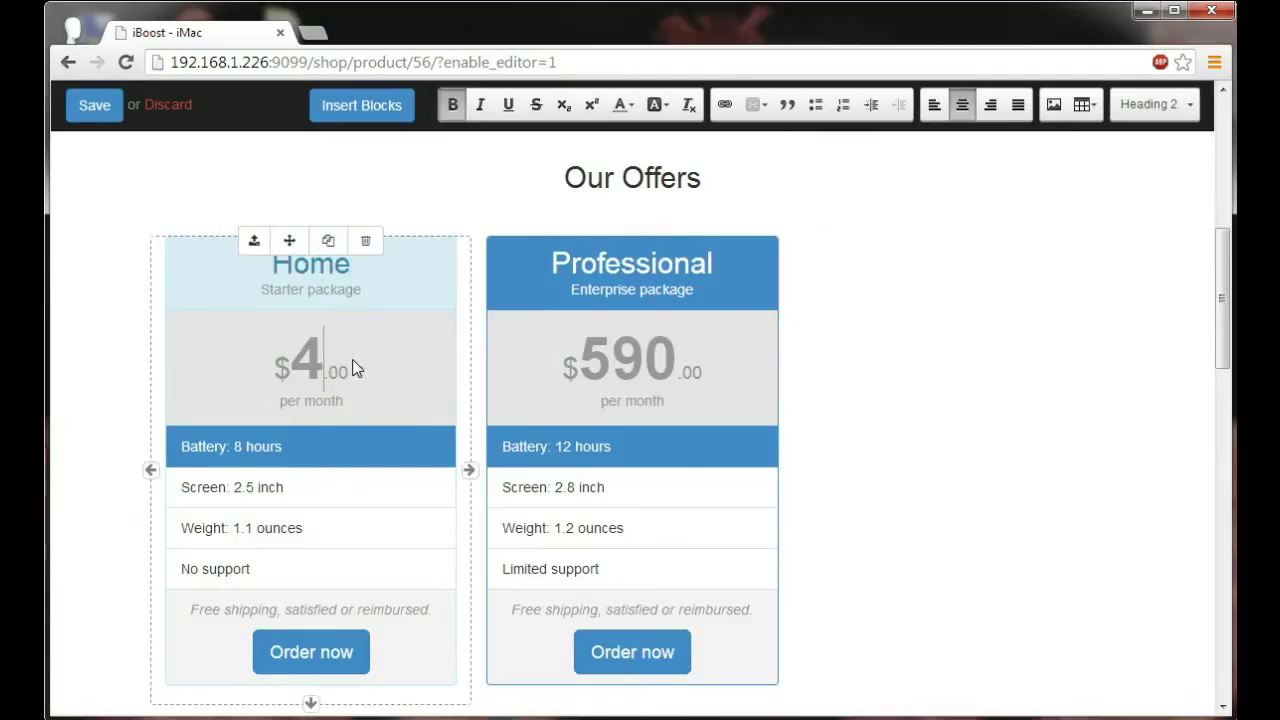
type("1799")
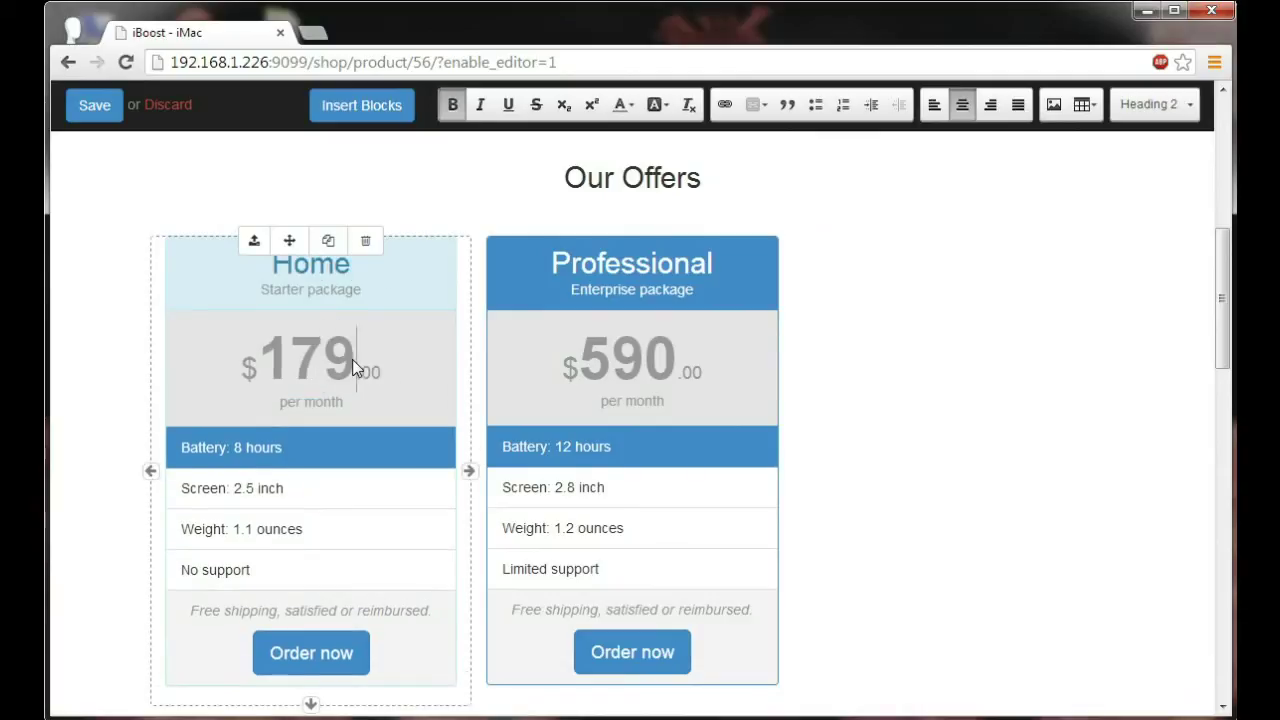
Set the Professional offer's price to $1999.
left_click(685, 371)
key("BackSpace")
key("BackSpace")
key("BackSpace")
type("1999")
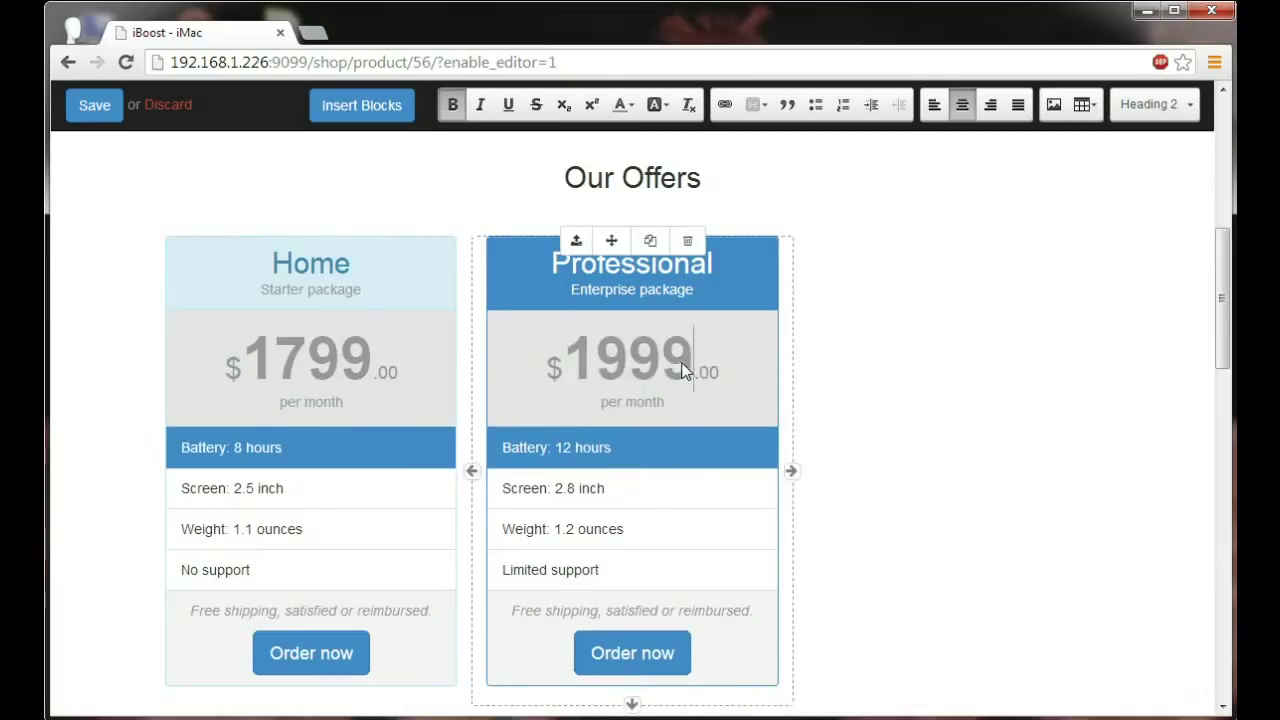
Delete the support line from both the Home and the Professional offers.
scroll(340, 470, "down", 1)
left_click(336, 471)
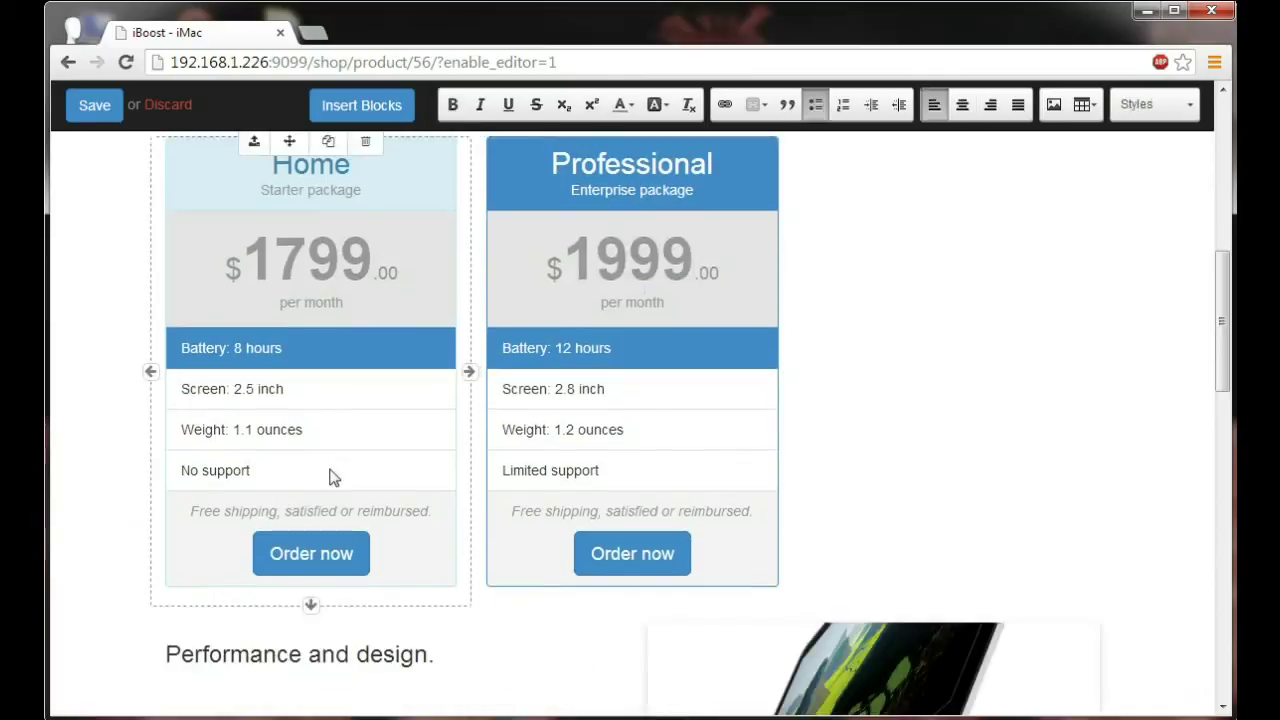
key("BackSpace")
key("BackSpace")
key("BackSpace")
key("BackSpace")
key("BackSpace")
key("BackSpace")
key("BackSpace")
key("BackSpace")
key("BackSpace")
key("BackSpace")
key("BackSpace")
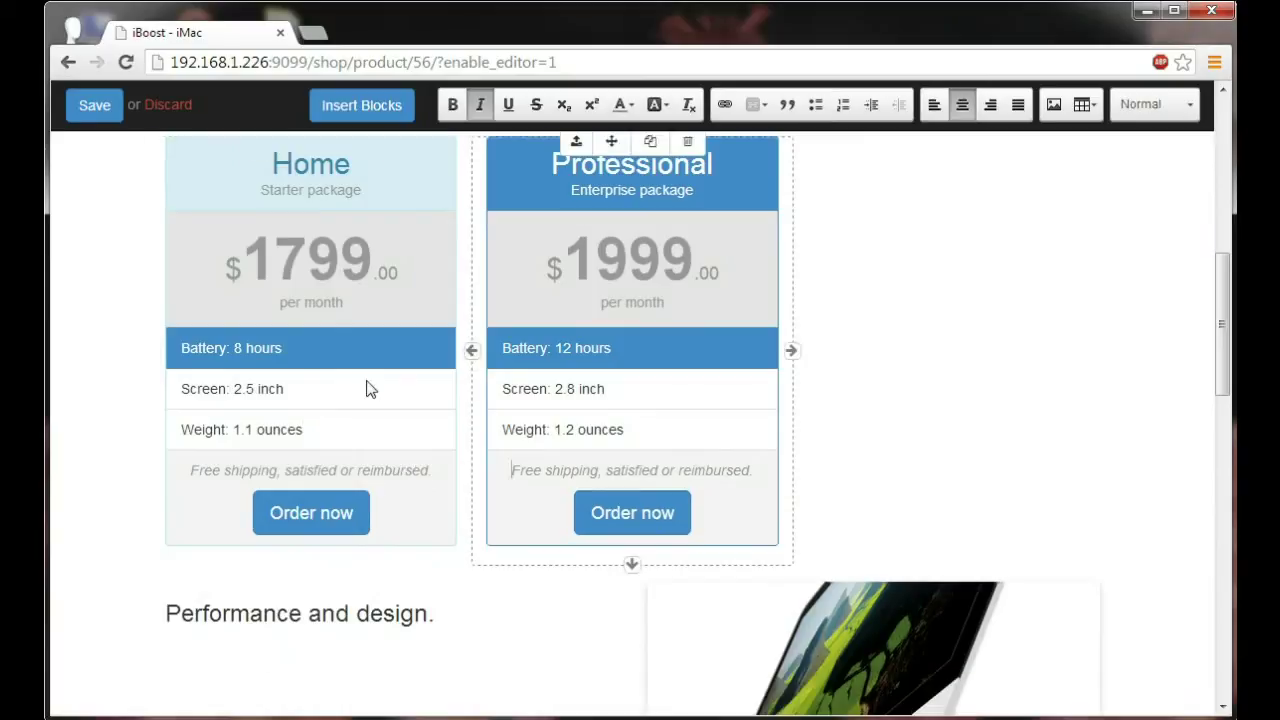
Add the line "Graphics: Intel Iris Pro" below the screen size in both the Home and the Professional offers.
left_click(321, 398)
key("Return")
type("Graphics: In")
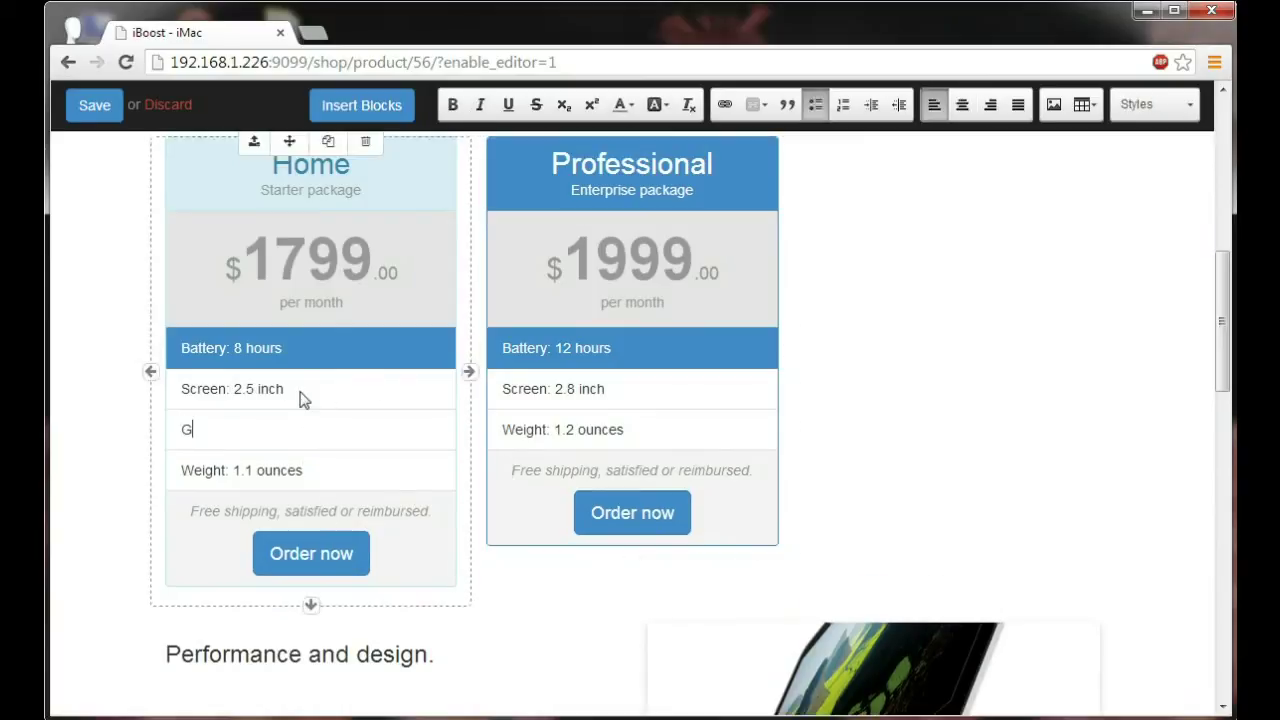
type("tel Iris Pro")
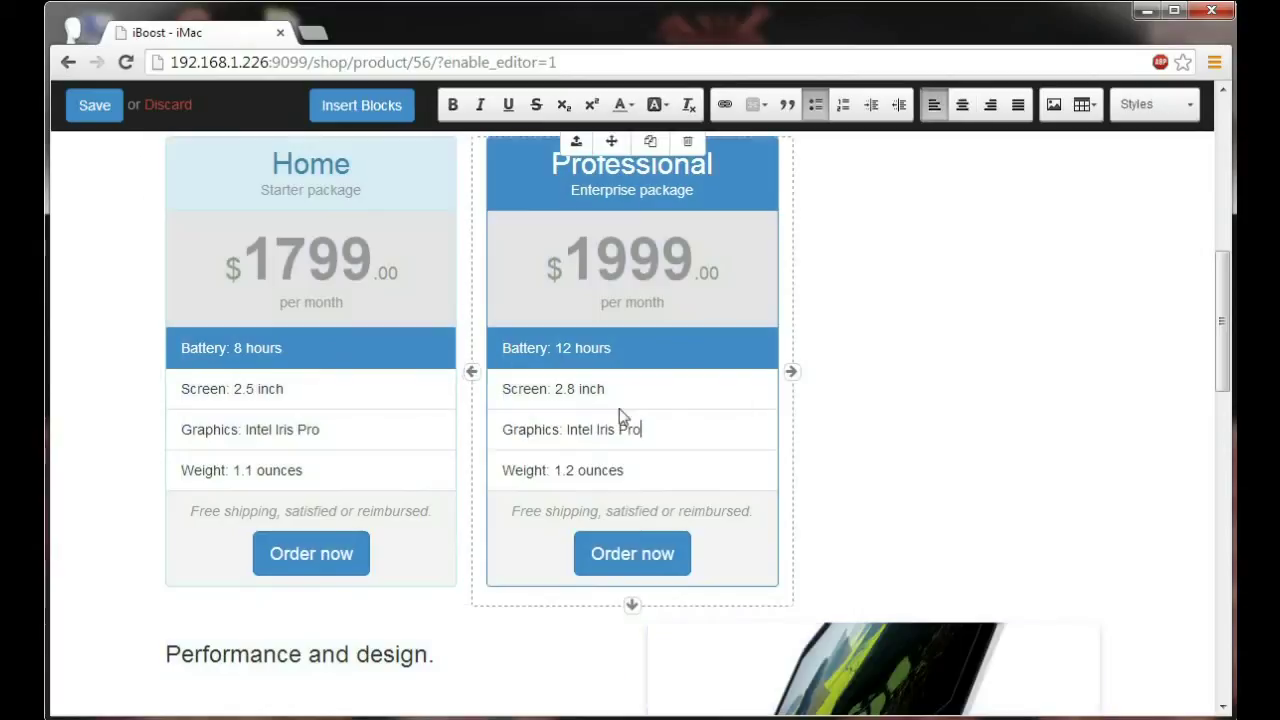
Change the Professional offer's graphics entry to "NVIDIA Geo Force".
key("BackSpace")
key("BackSpace")
key("BackSpace")
key("BackSpace")
key("BackSpace")
key("BackSpace")
key("BackSpace")
key("BackSpace")
key("BackSpace")
key("BackSpace")
key("BackSpace")
key("BackSpace")
key("BackSpace")
key("BackSpace")
type("NVIDIA Geo Force")
scroll(710, 411, "down", 1)
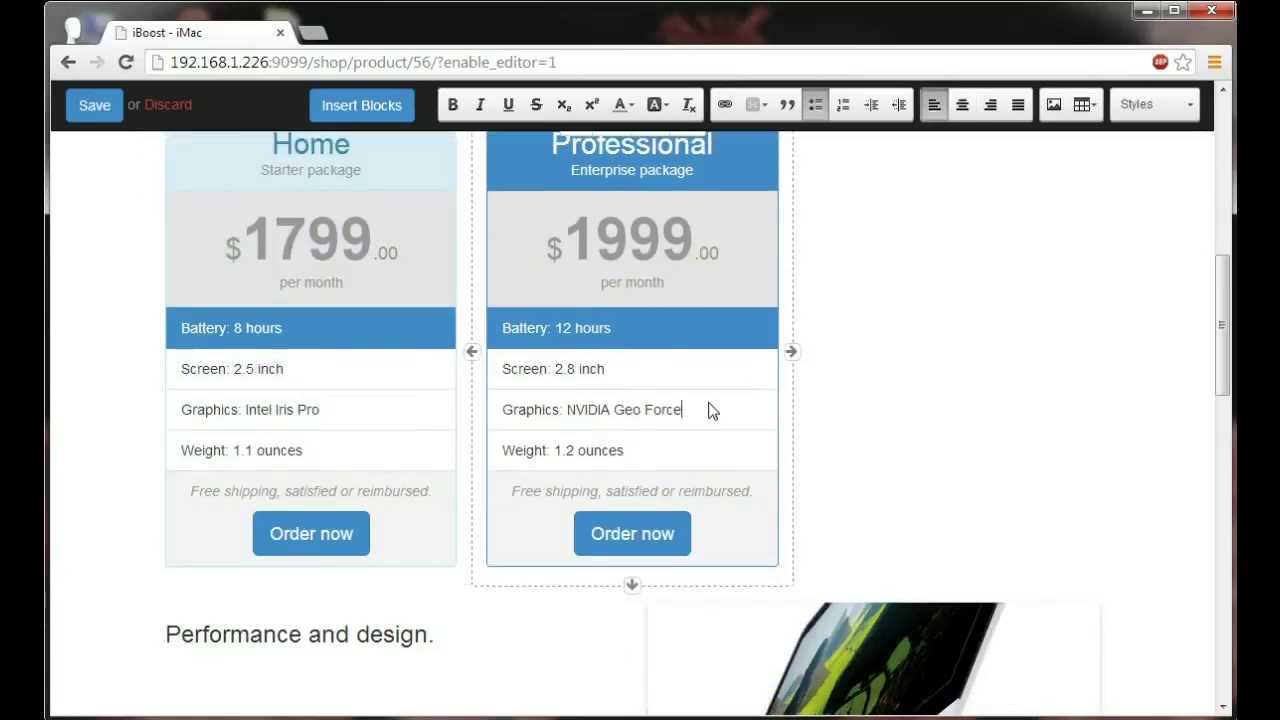
Save the 27-inch iMac product page and publish it.
scroll(710, 410, "up", 8)
left_click(110, 110)
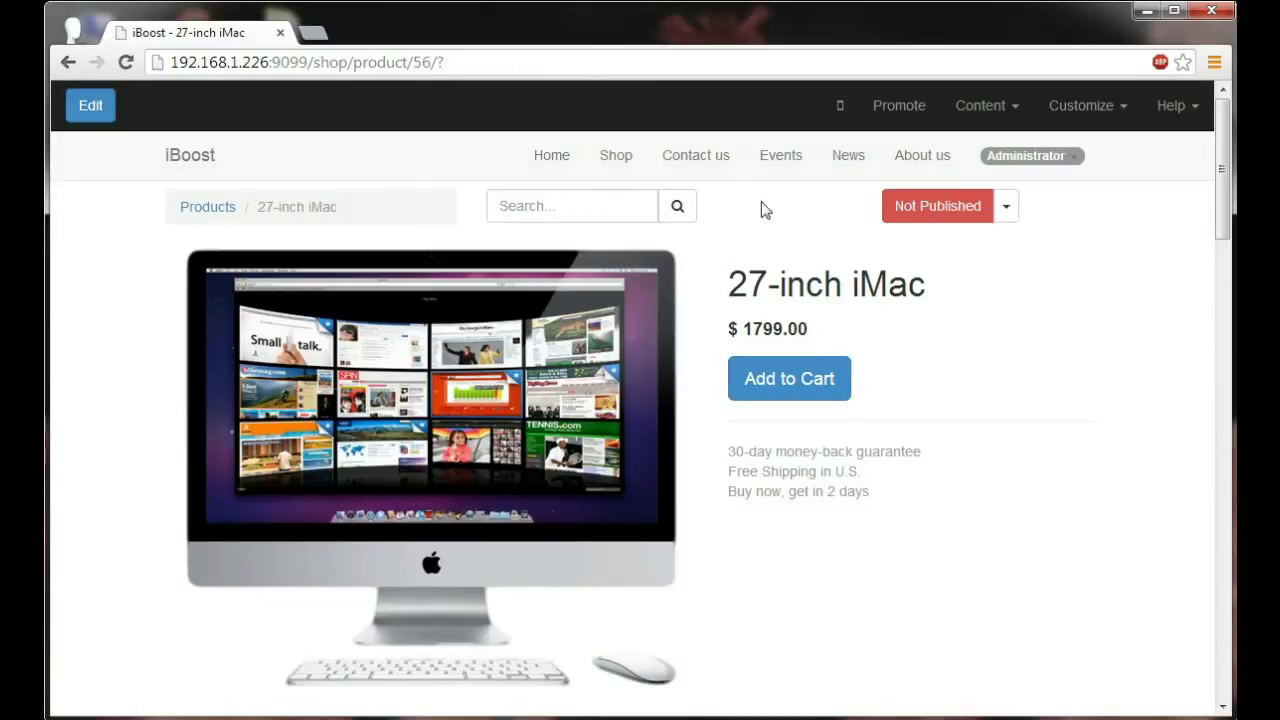
left_click(920, 216)
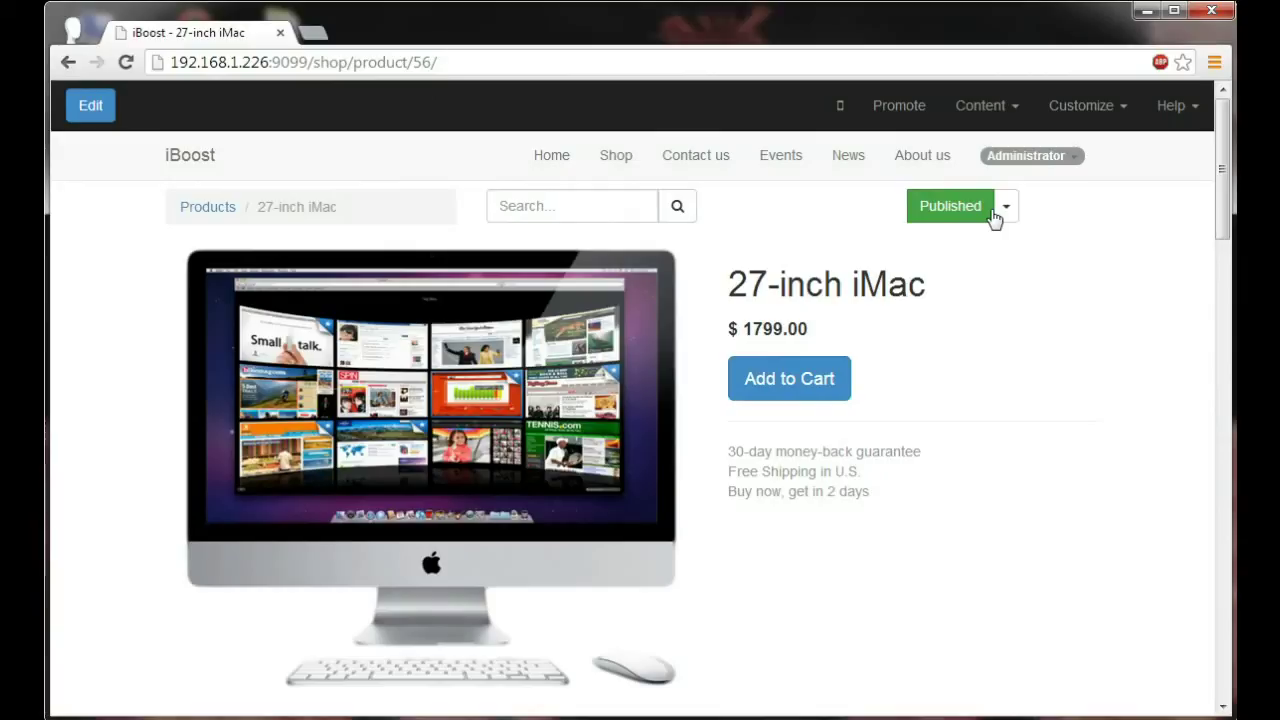
Examine the iMac product page in the mobile preview, including its collapsible menu, offer comparison, content blocks and footer.
left_click(841, 110)
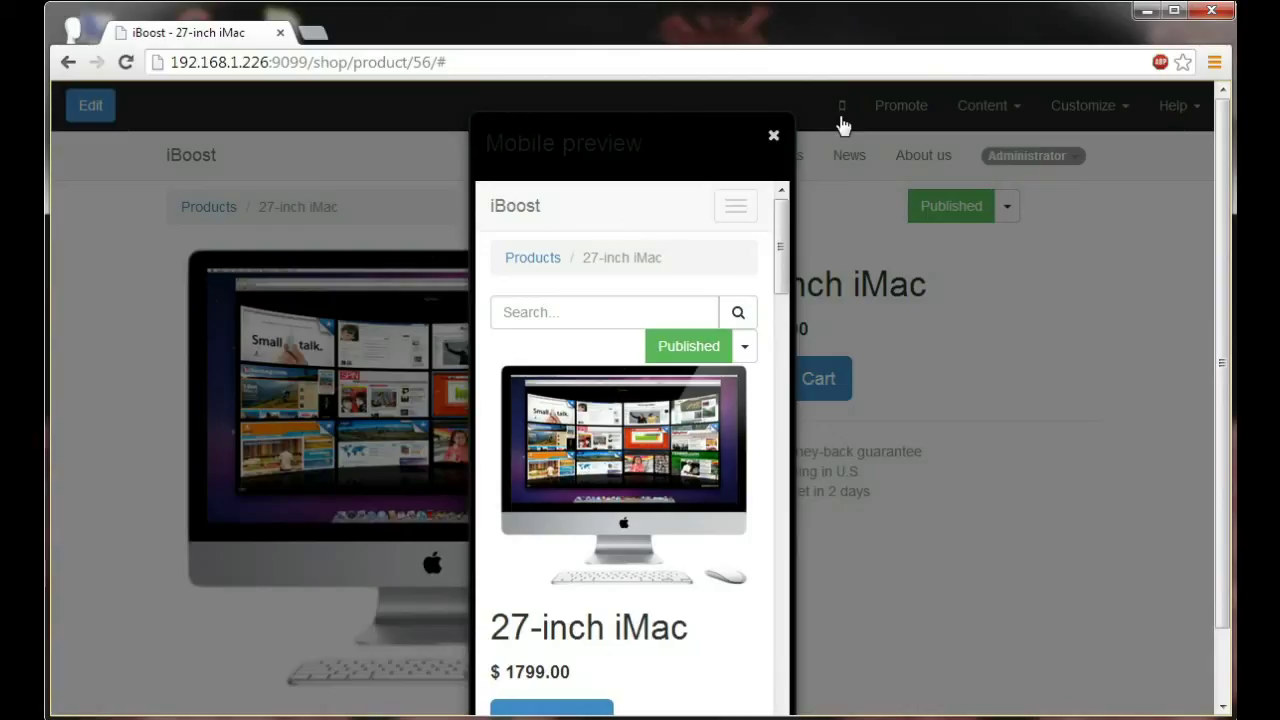
left_click(748, 213)
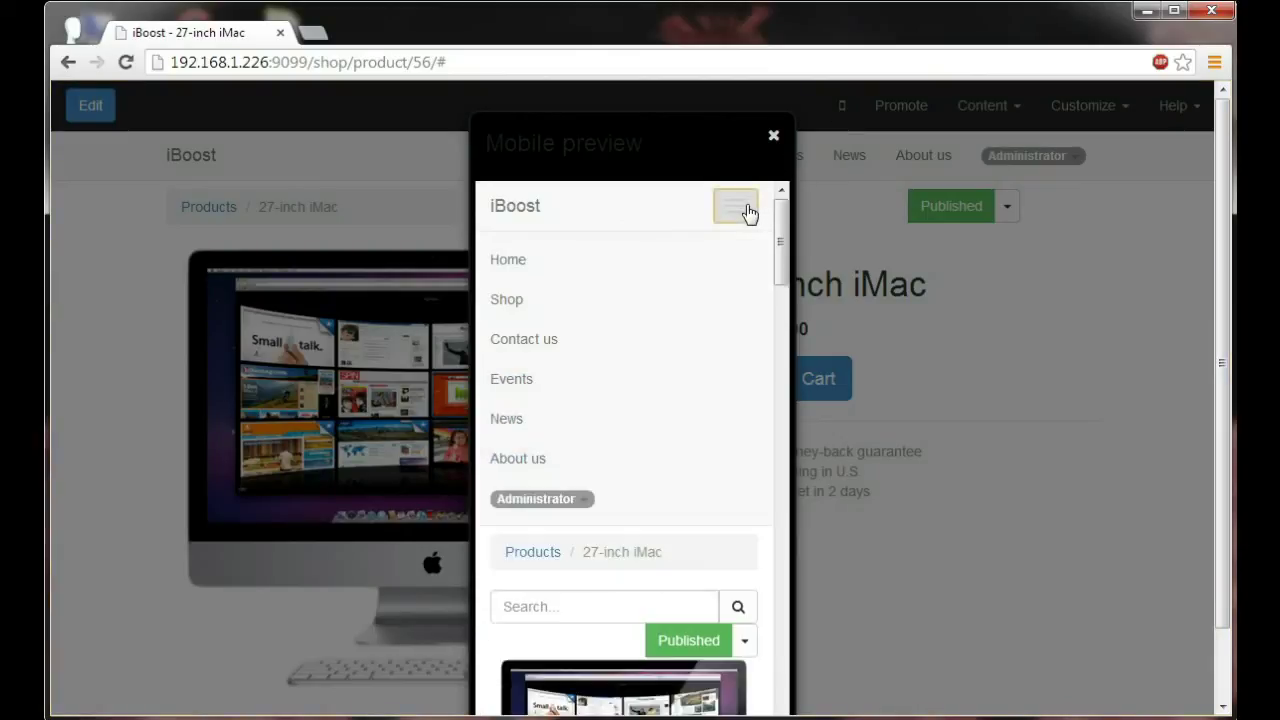
left_click(748, 213)
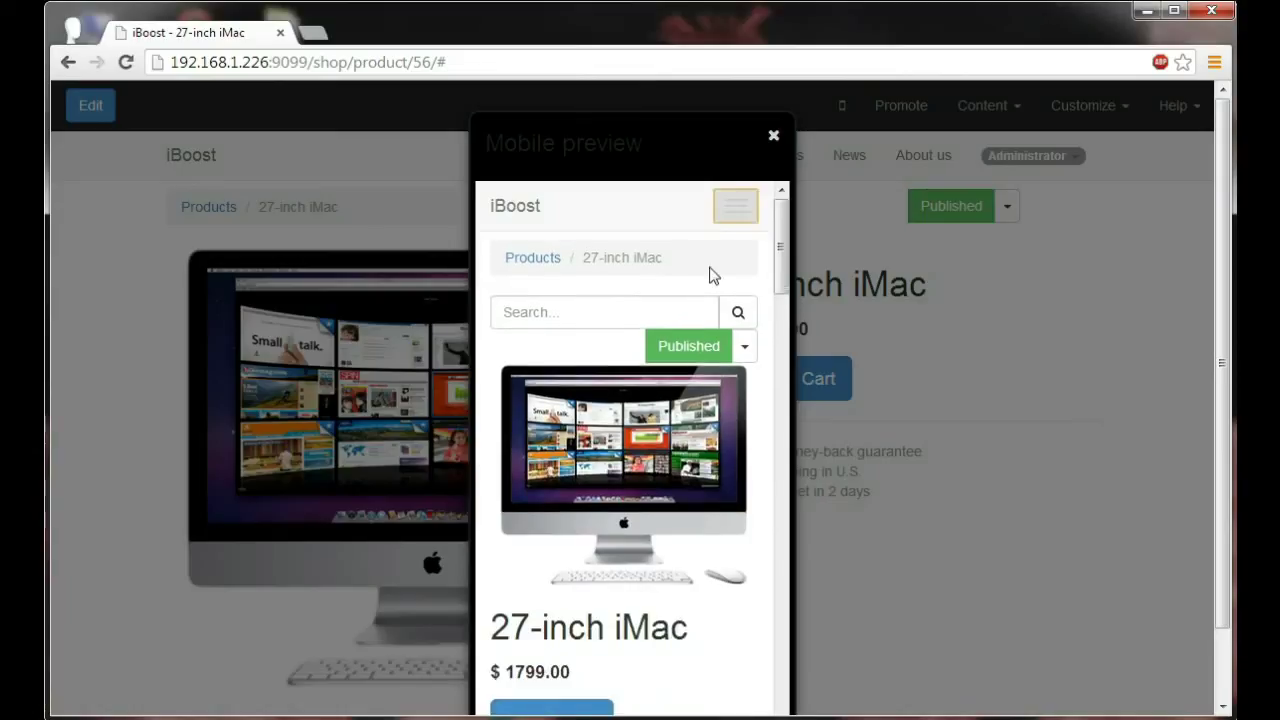
scroll(706, 278, "down", 2)
scroll(701, 287, "down", 2)
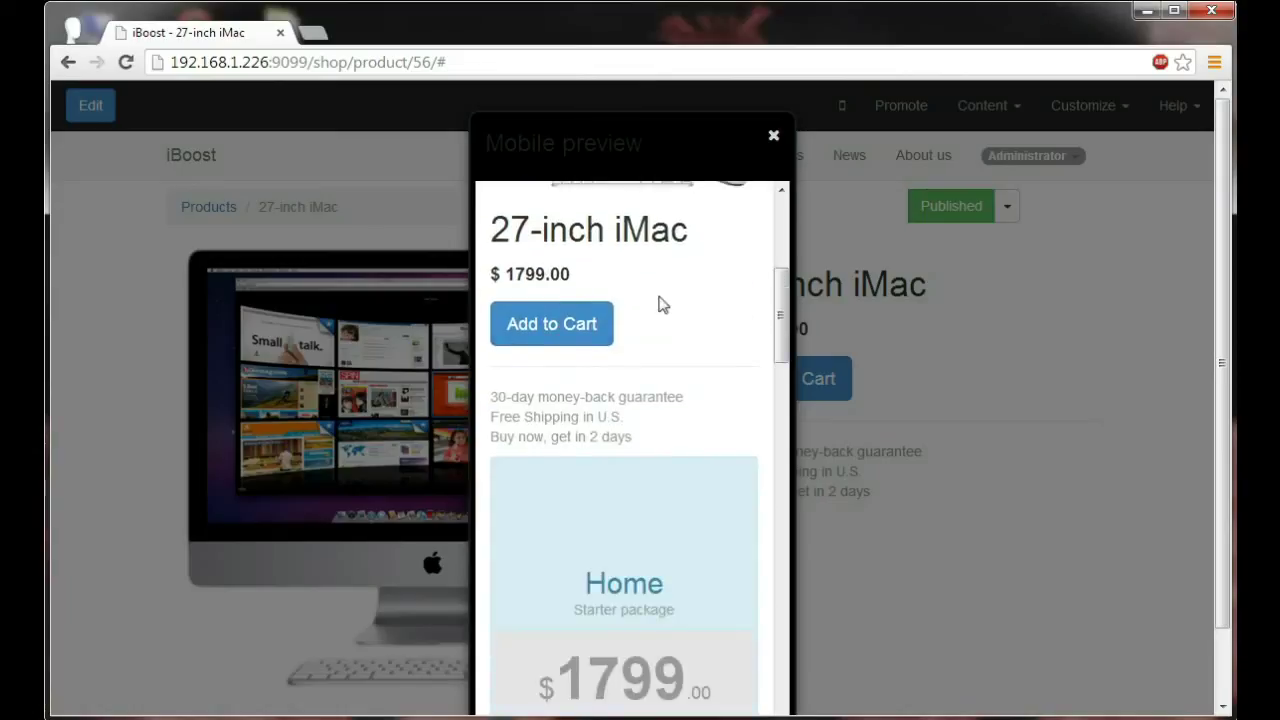
scroll(587, 321, "down", 2)
scroll(589, 318, "down", 8)
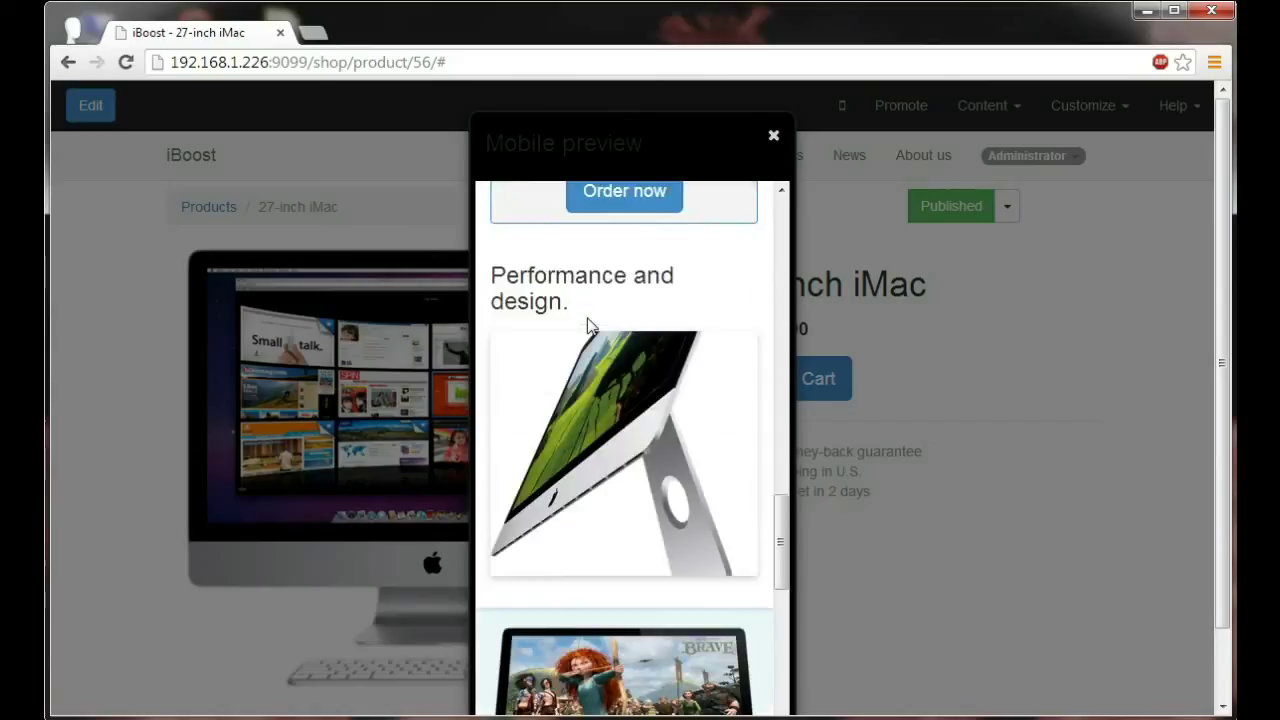
scroll(588, 325, "down", 7)
scroll(588, 325, "up", 2)
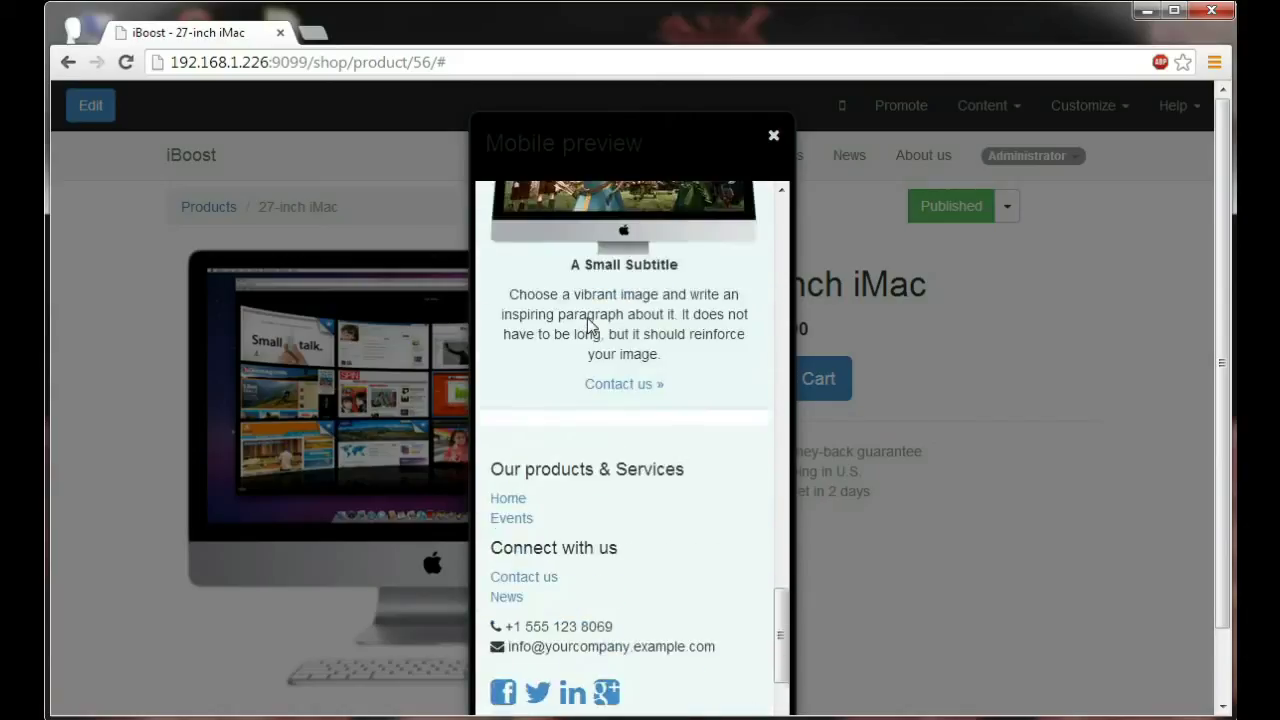
scroll(588, 325, "up", 6)
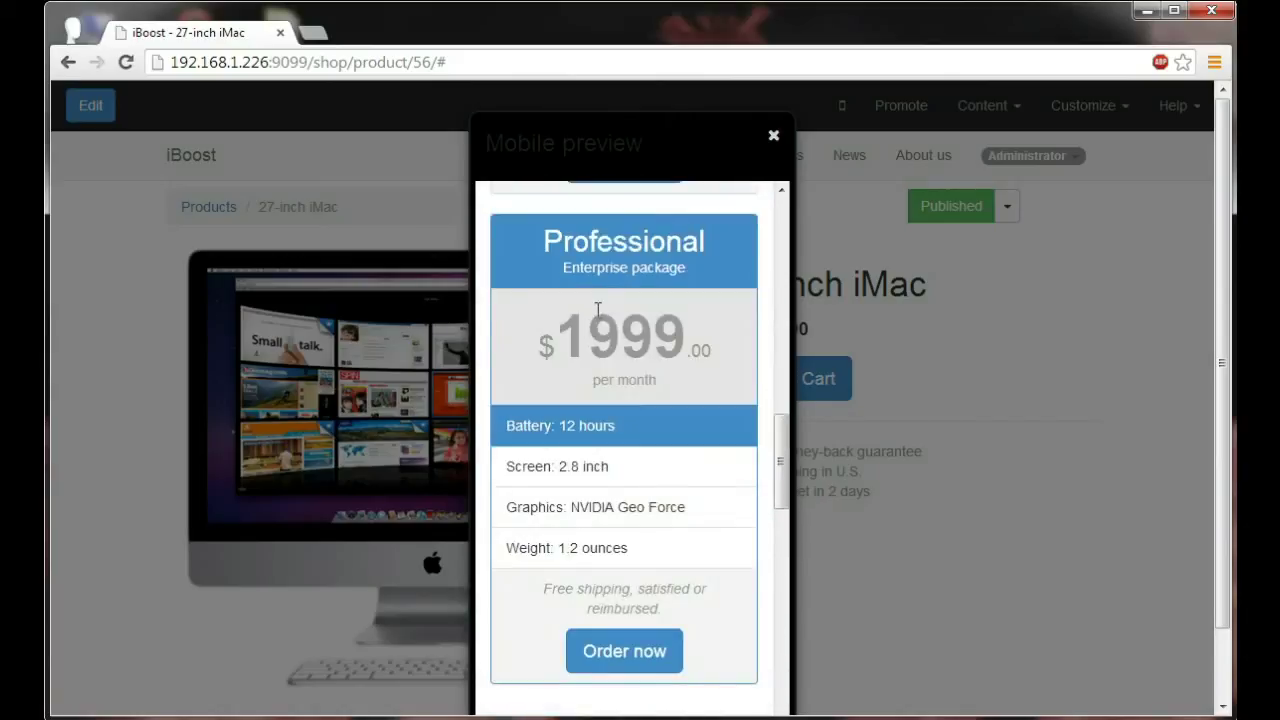
scroll(597, 310, "up", 4)
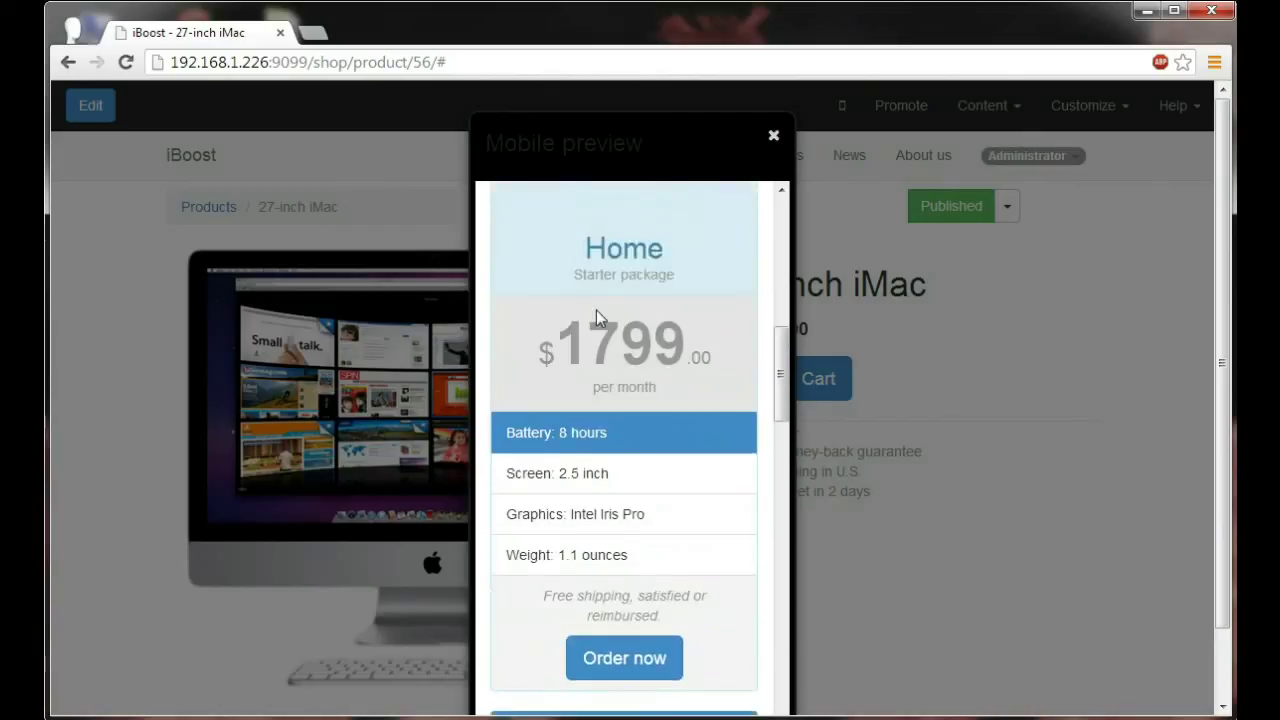
scroll(597, 310, "up", 1)
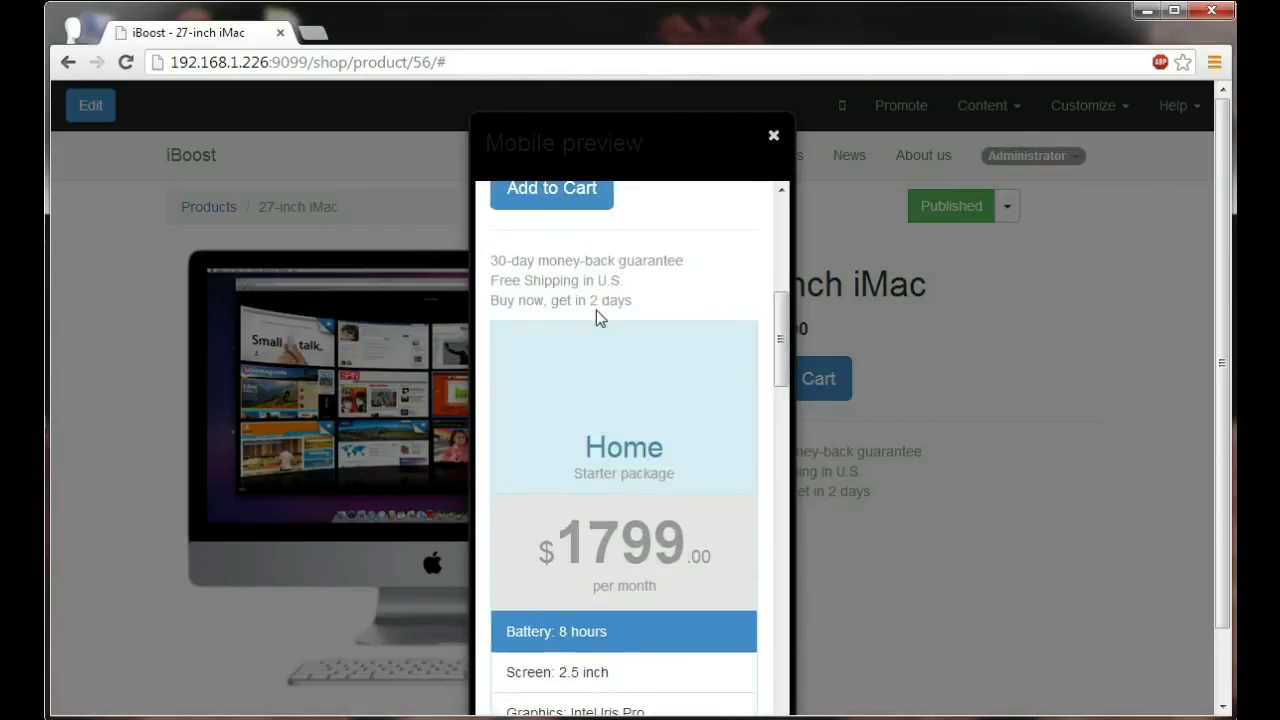
scroll(596, 310, "up", 5)
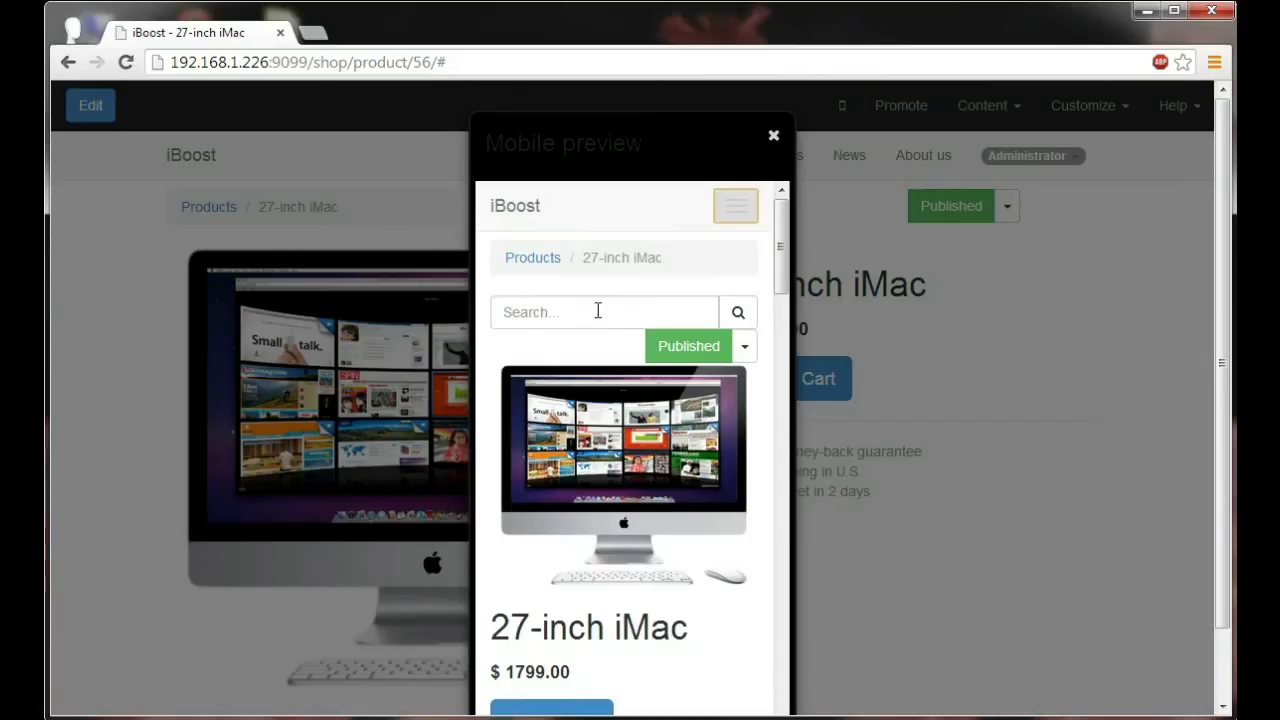
Close the mobile preview and open the Shop page for editing.
left_click(773, 136)
left_click(612, 160)
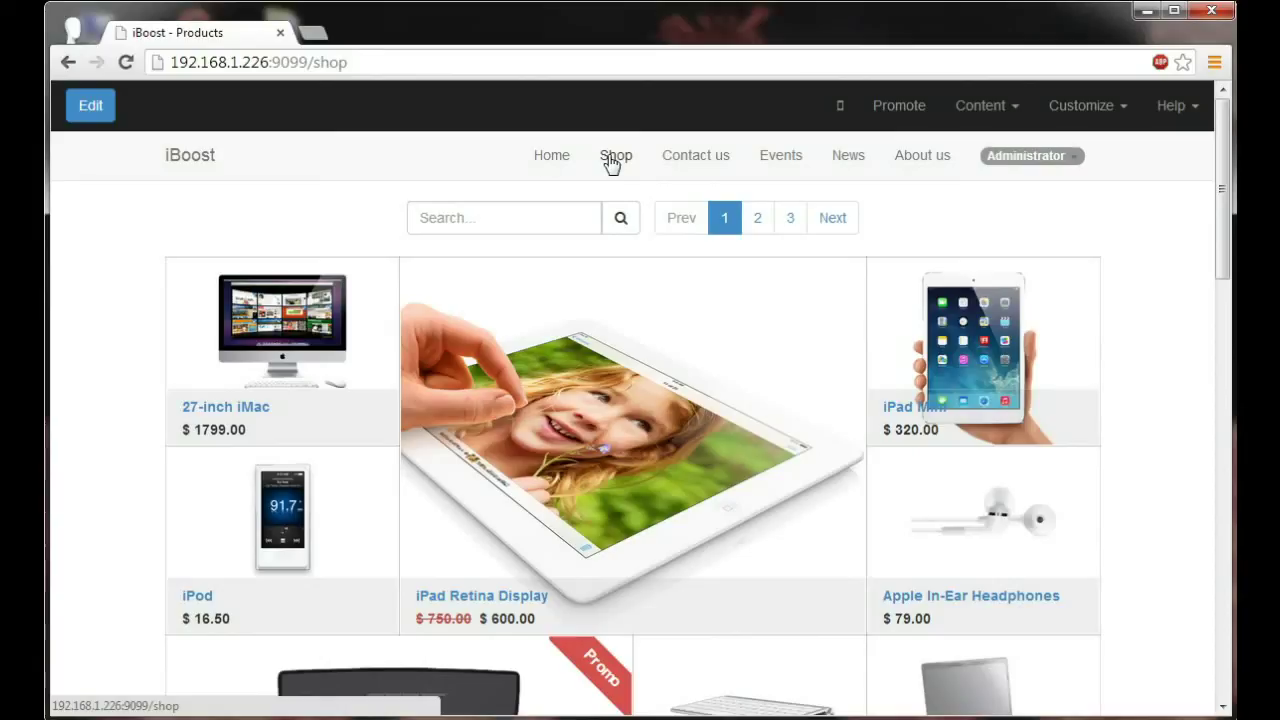
left_click(90, 108)
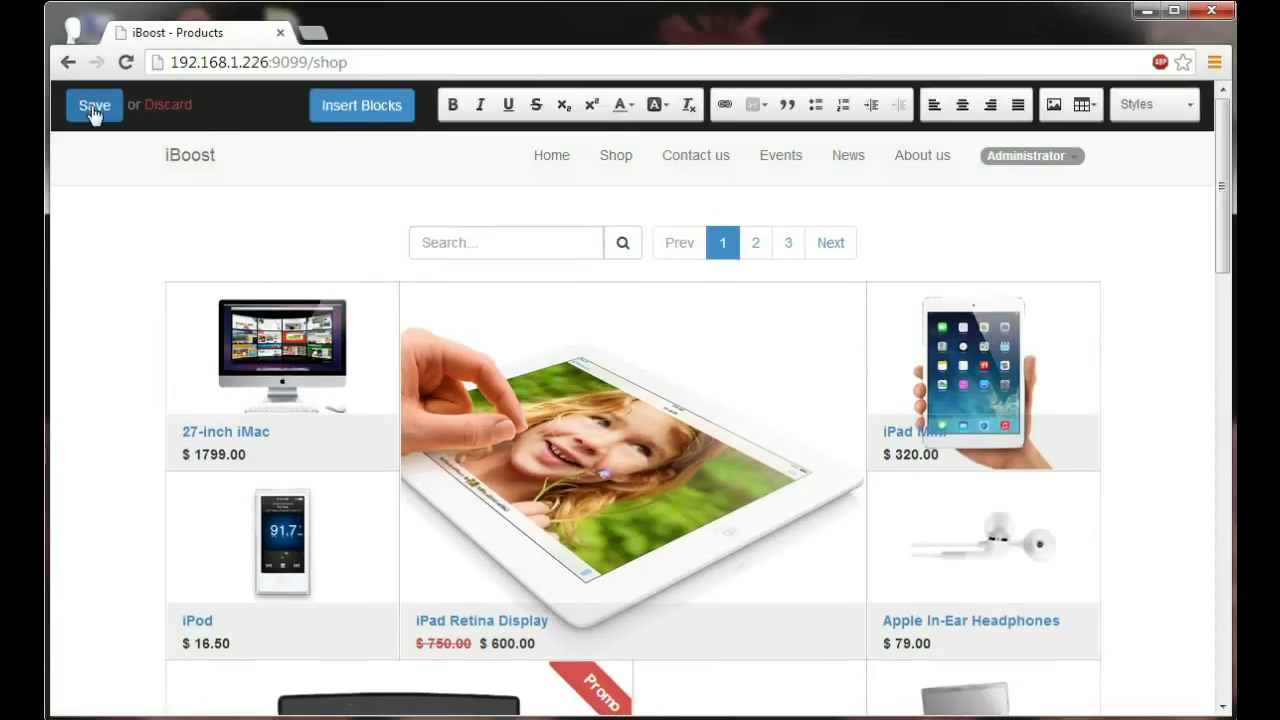
Try to rename the 27-inch iMac in the product grid as "21.5-inch iMac" and set its price to $1299.00.
left_click(195, 431)
key("BackSpace")
type("1")
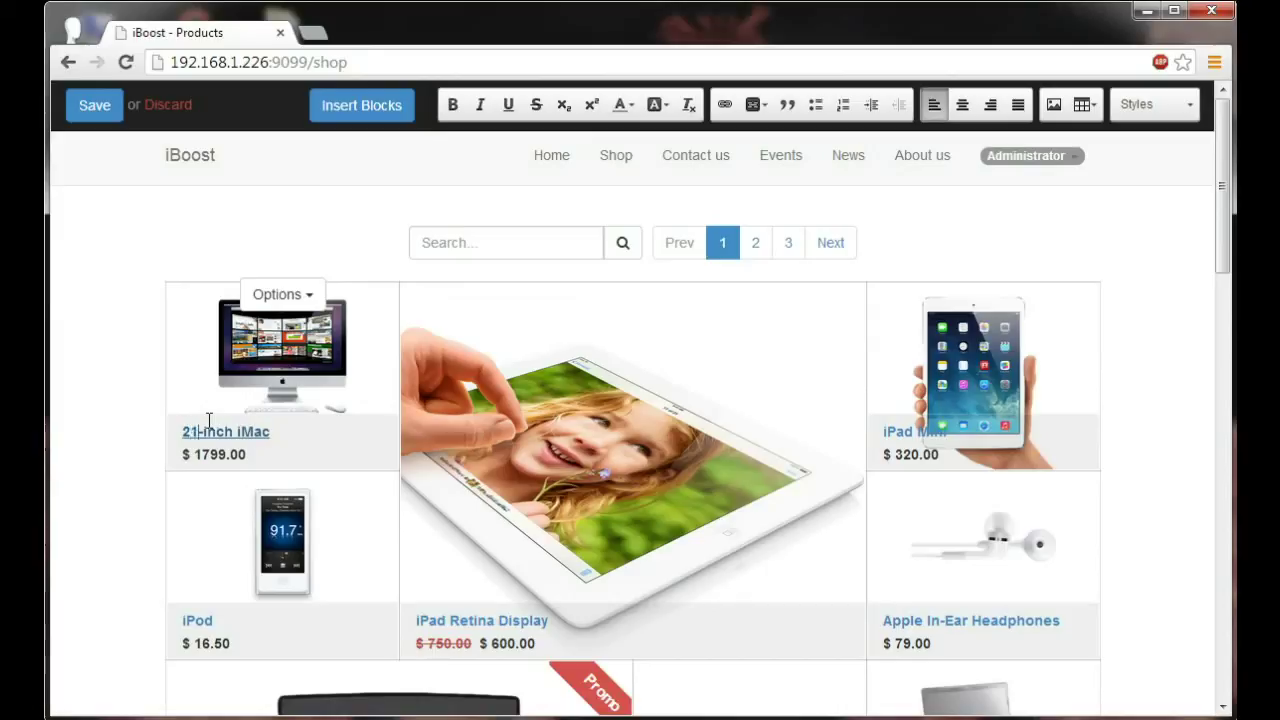
type(".5")
left_click(205, 455)
key("BackSpace")
type("2")
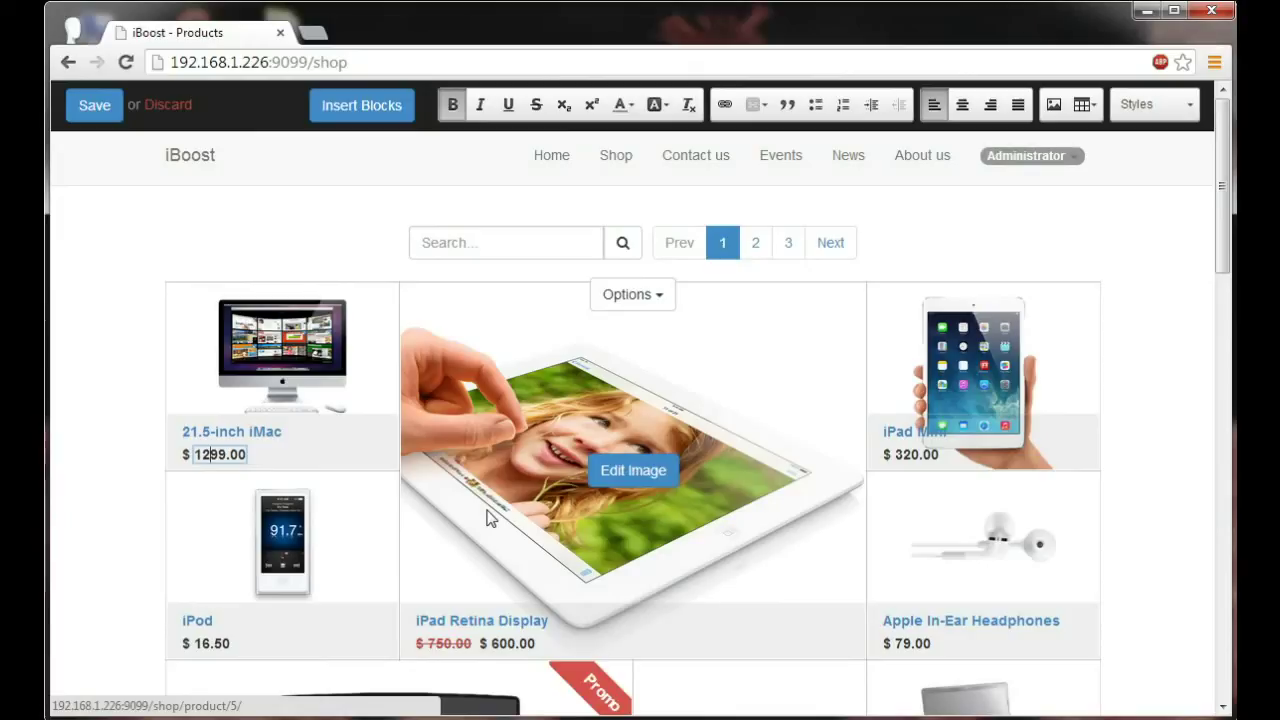
Enlarge the iMac's tile in the product grid to 3 by 3 cells and save the Shop page.
left_click(203, 347)
left_click(276, 293)
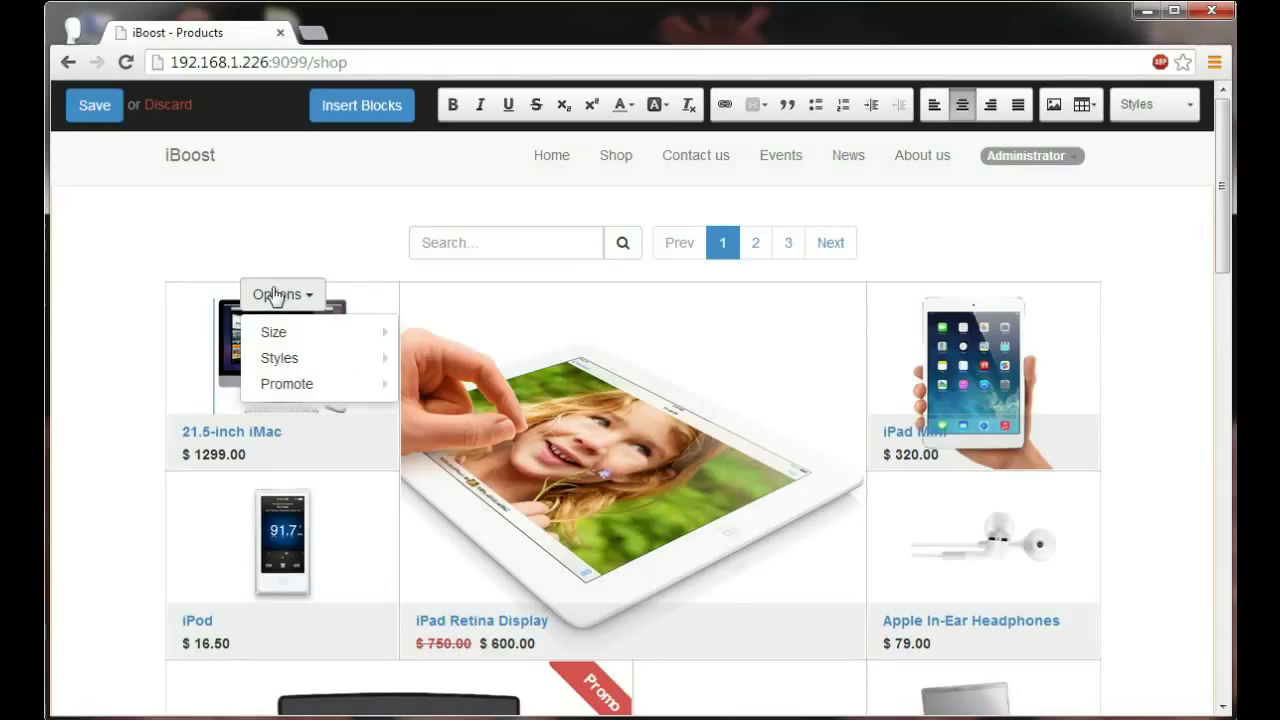
mouse_move(288, 334)
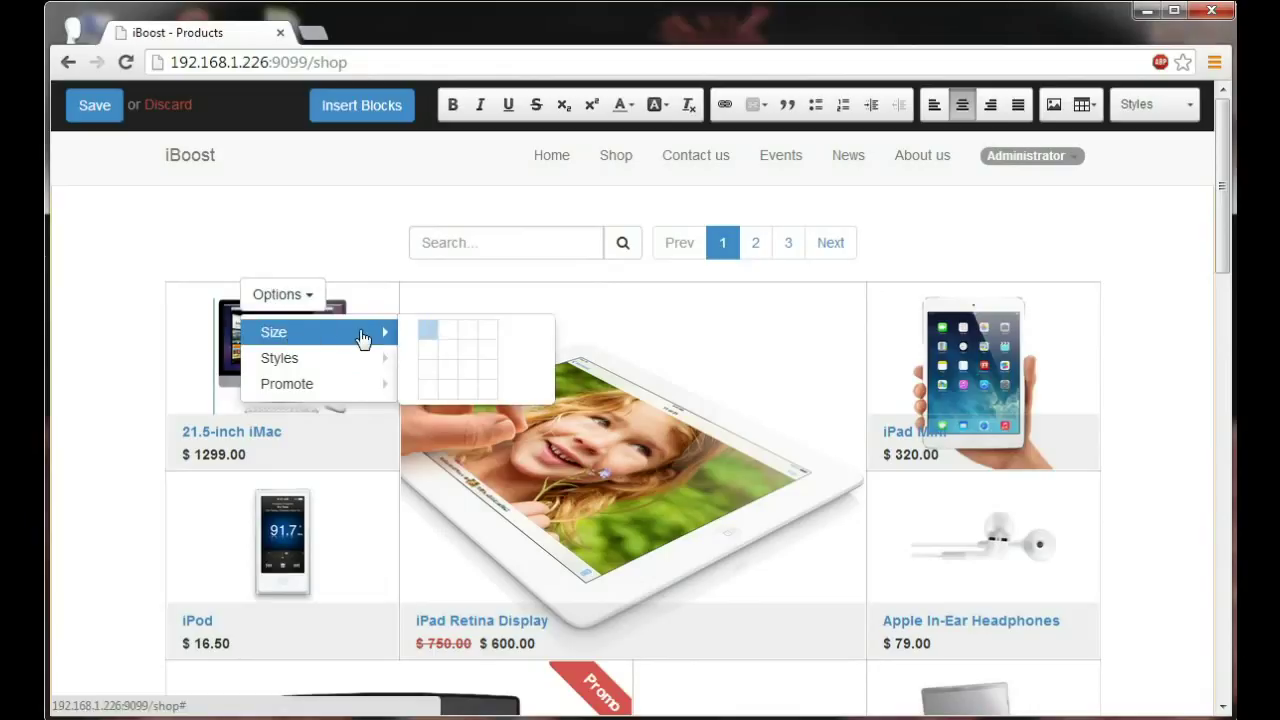
left_click(469, 375)
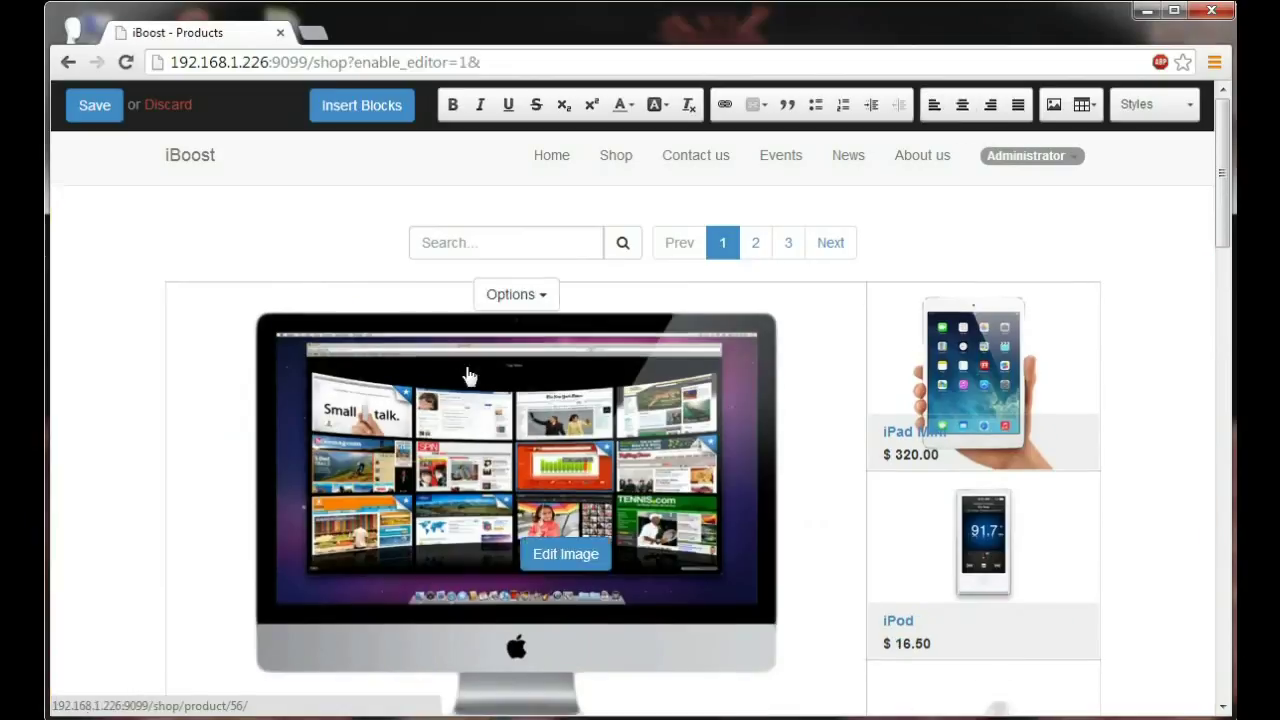
scroll(466, 375, "down", 1)
mouse_move(956, 437)
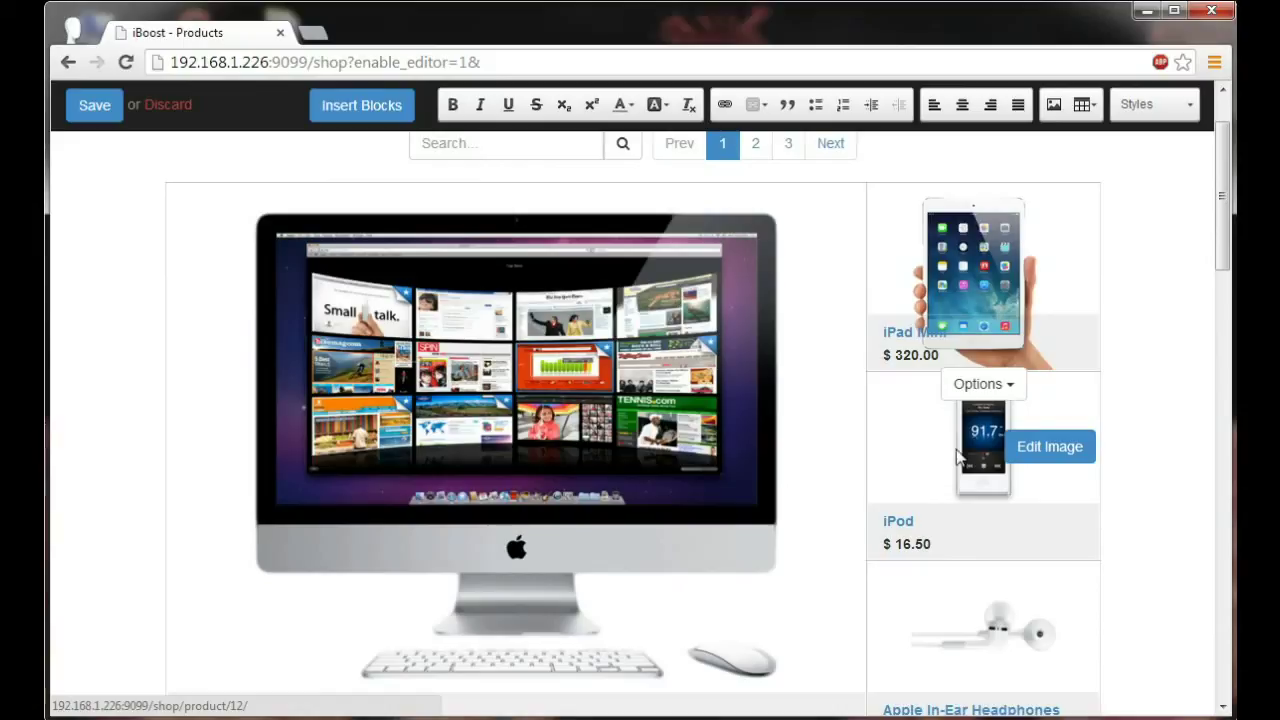
scroll(958, 457, "up", 1)
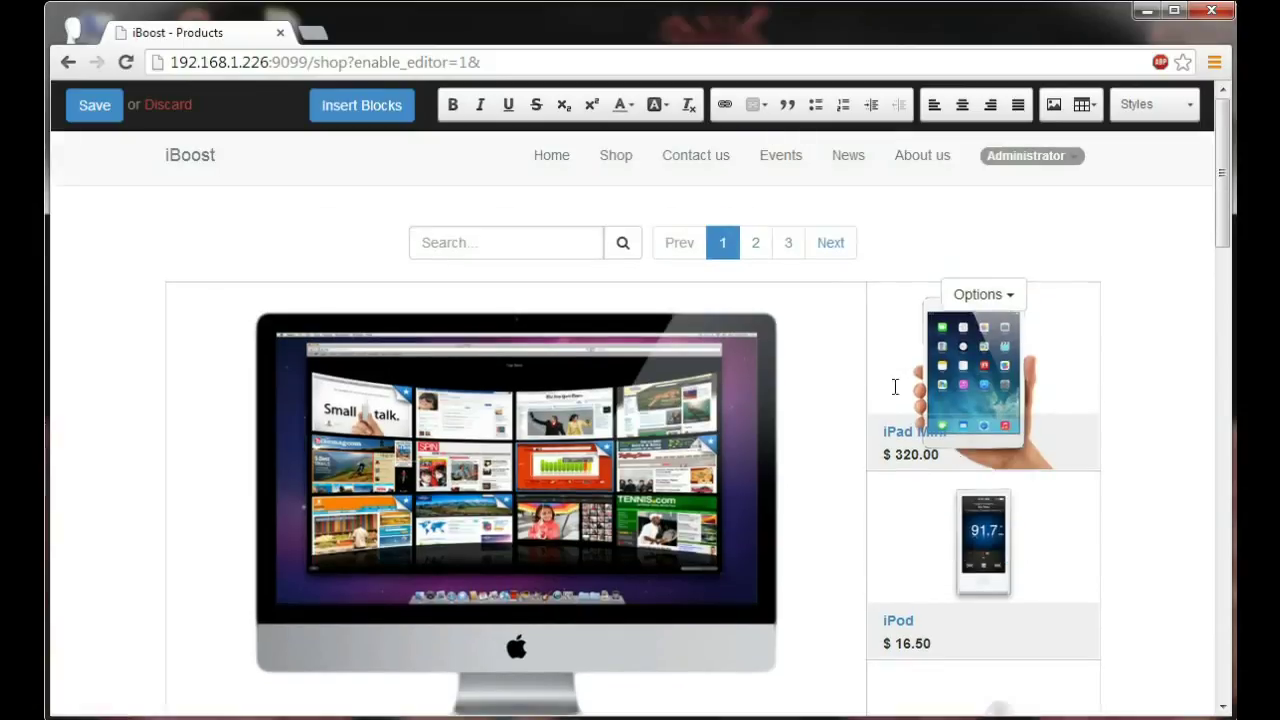
left_click(87, 116)
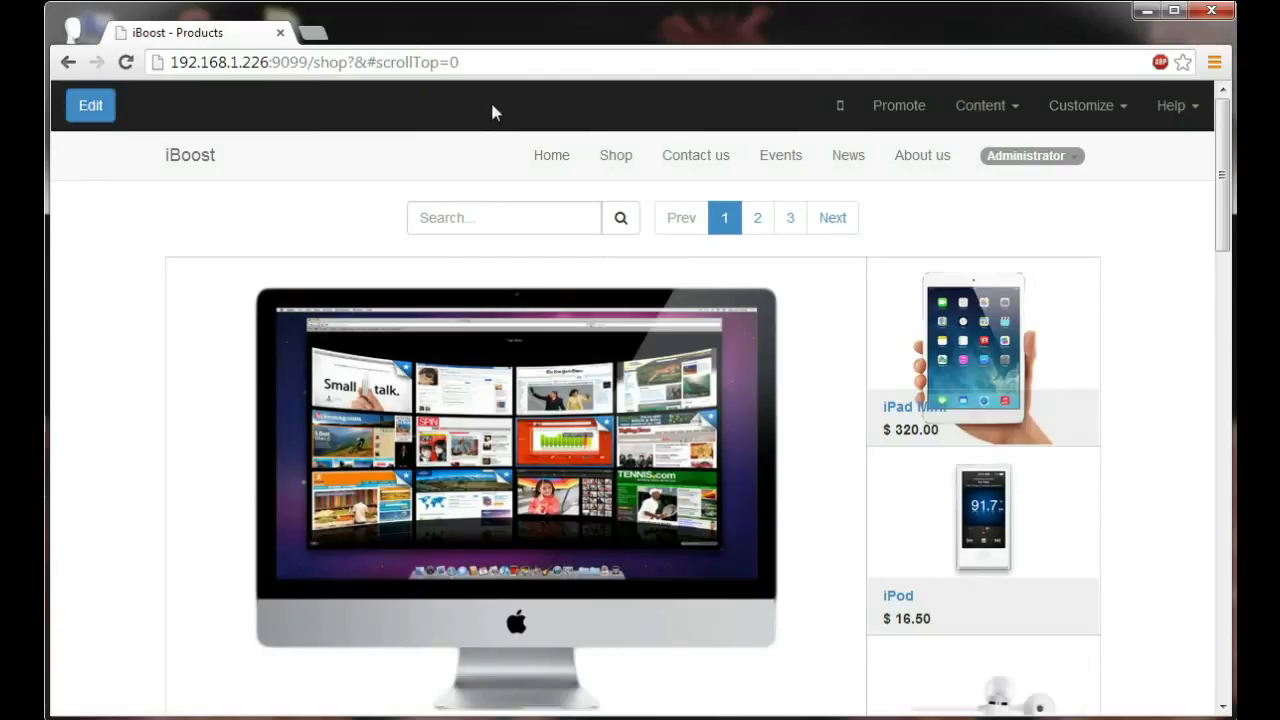
Enable Product Categories on the Shop page, view the Processor AMD 8-Core product, and return to the shop.
left_click(1107, 126)
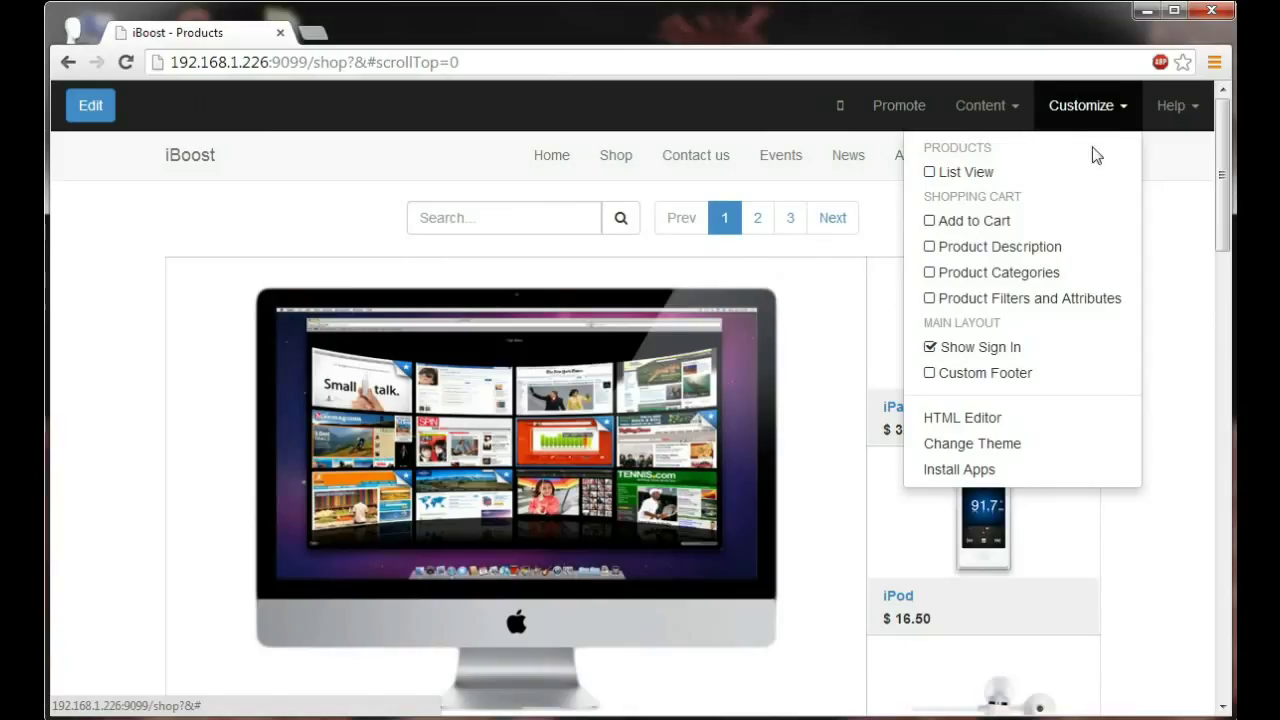
left_click(932, 280)
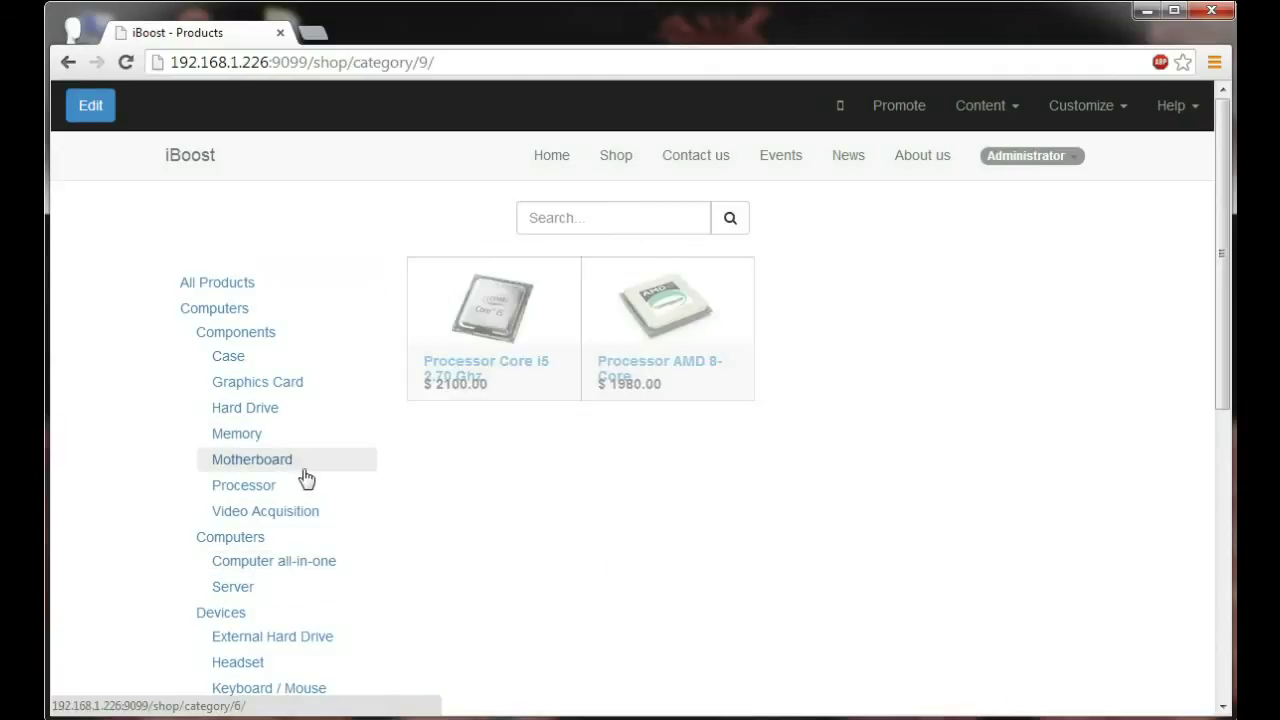
left_click(629, 343)
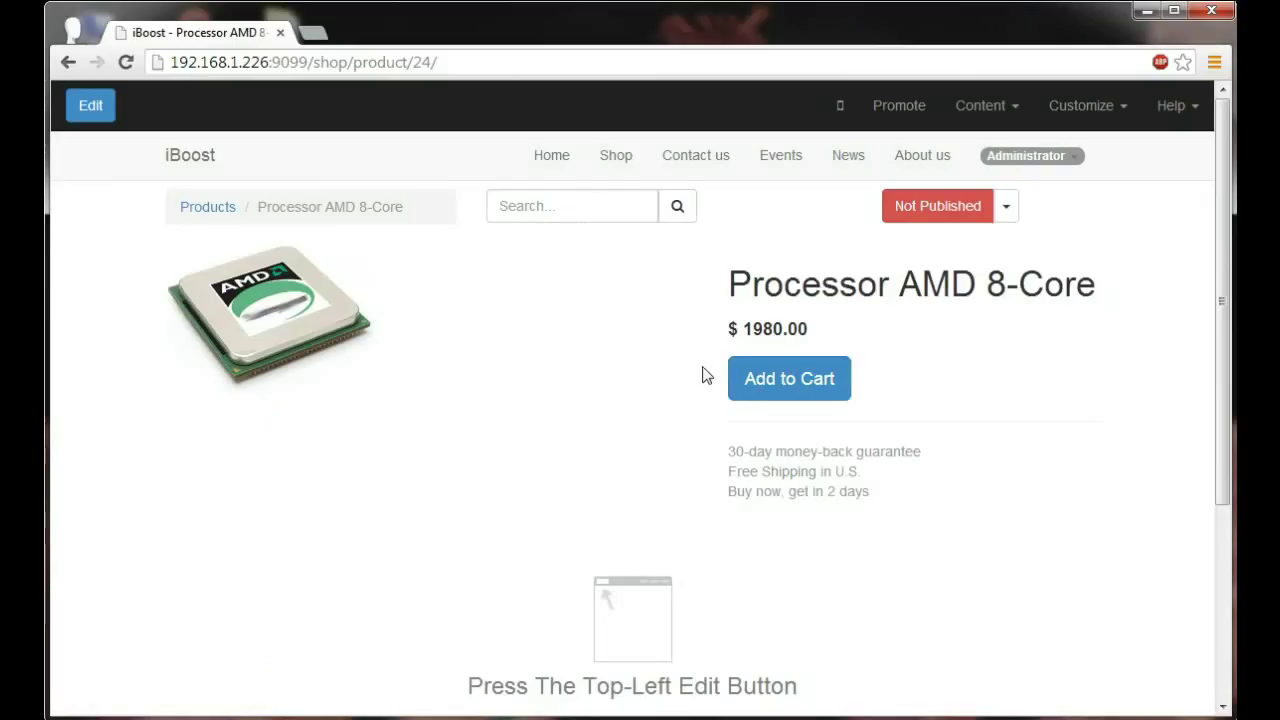
left_click(616, 157)
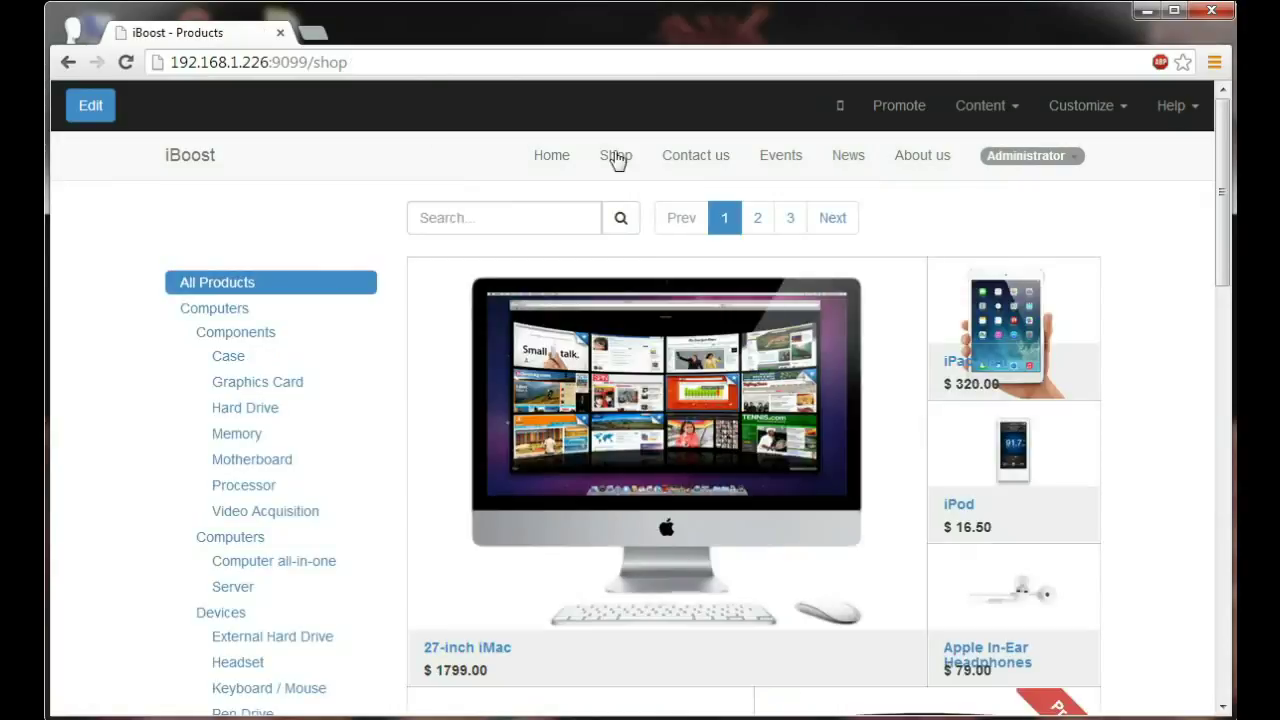
Switch the shop's products to List View and enable Product Description.
left_click(1083, 115)
left_click(960, 196)
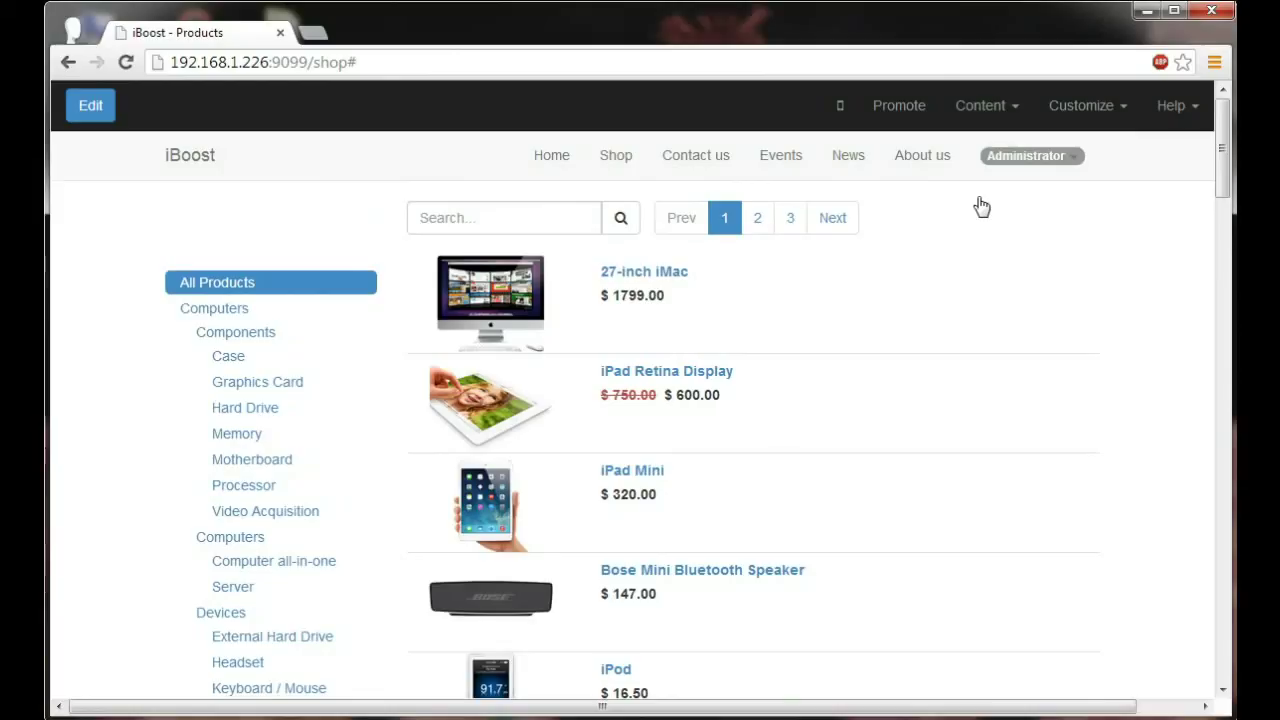
left_click(1076, 121)
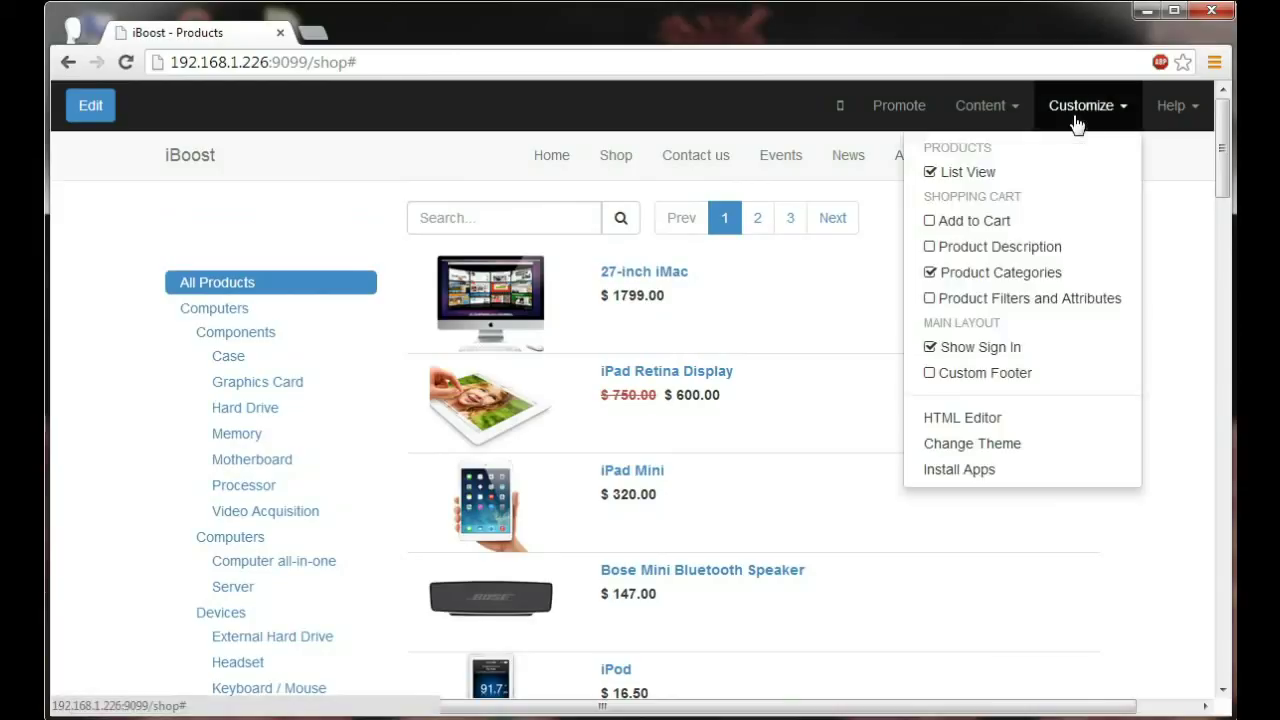
left_click(1034, 250)
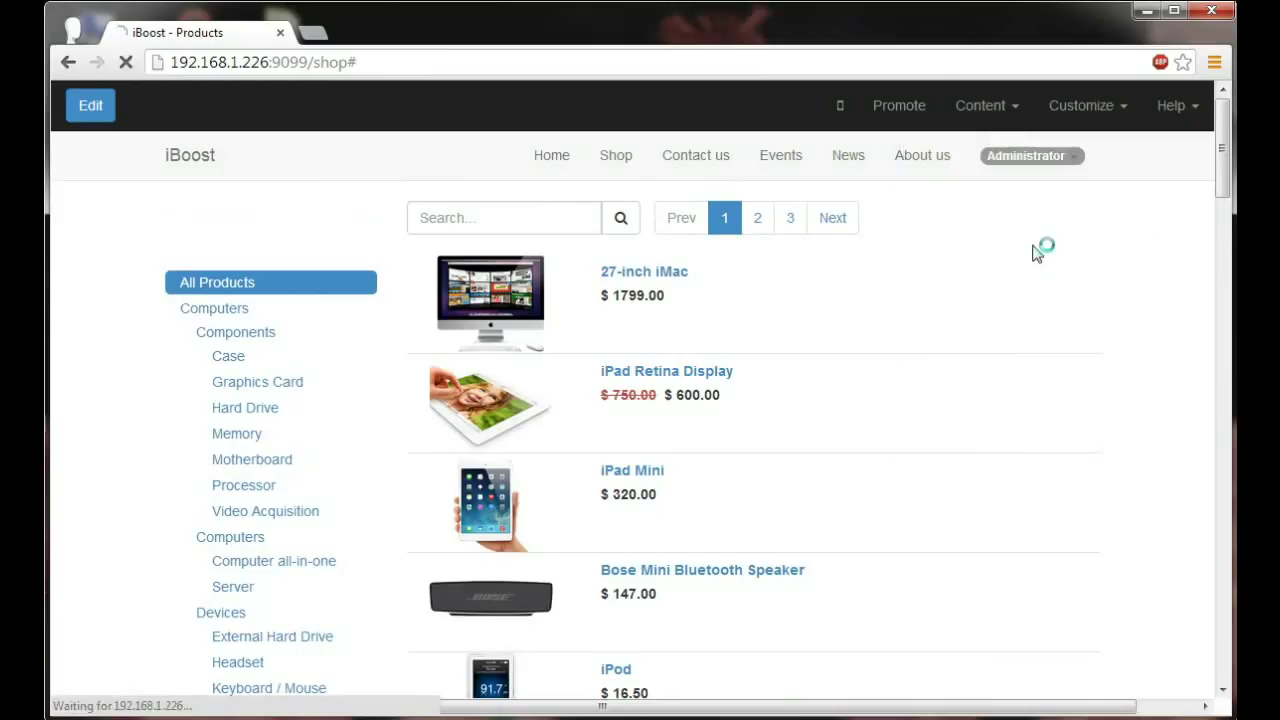
Disable List View on the Shop page so the products return to the grid layout.
left_click(1086, 114)
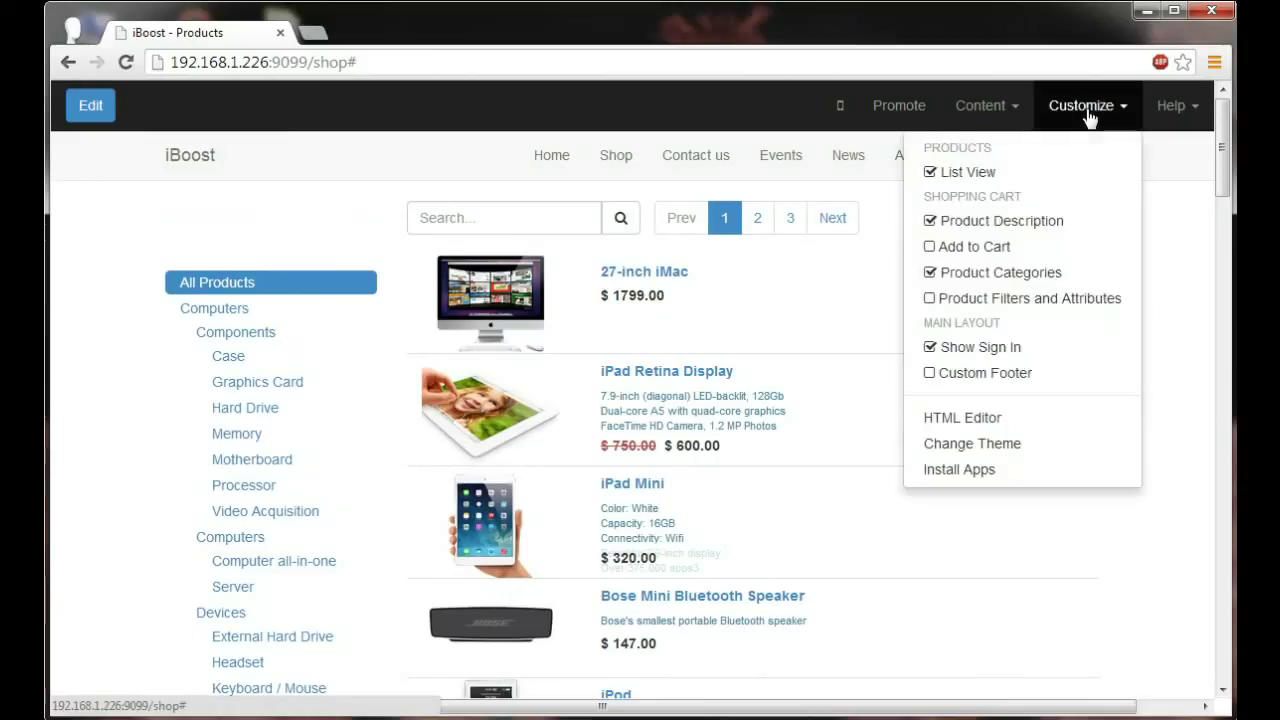
left_click(966, 176)
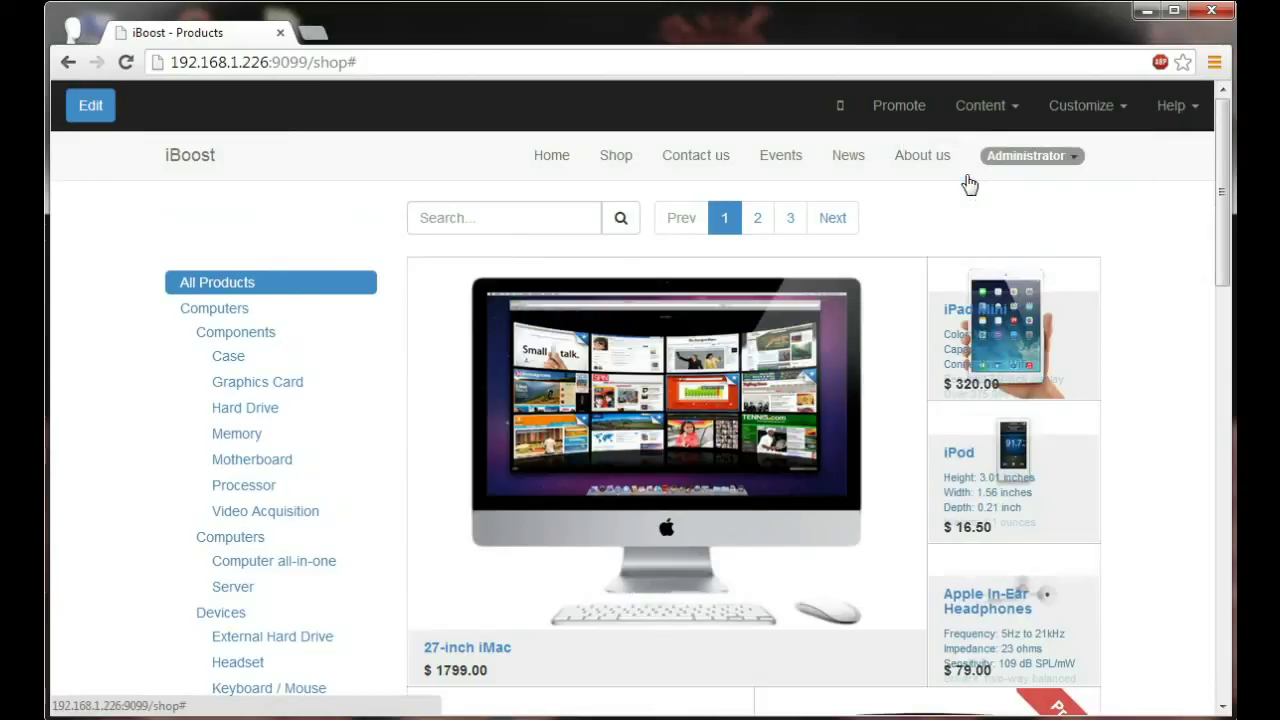
scroll(951, 212, "down", 1)
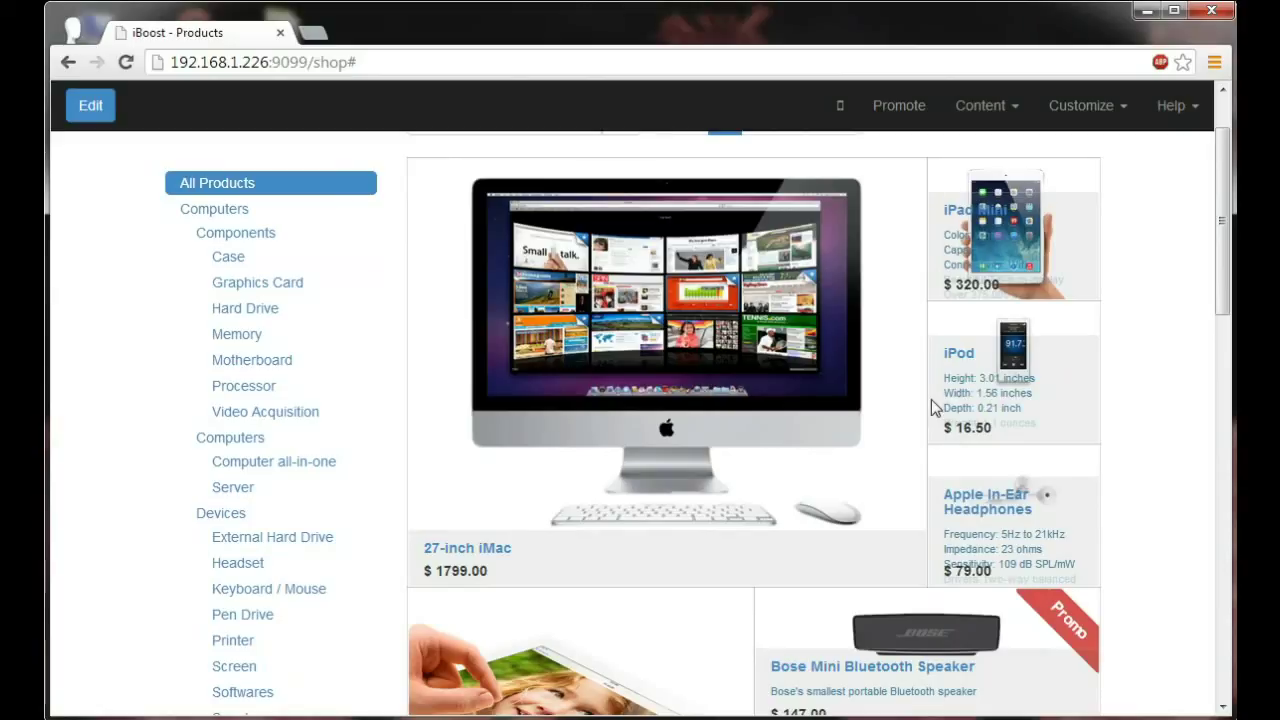
Add the 27-inch iMac to the cart from its product page and raise its cart quantity to 7.
left_click(753, 327)
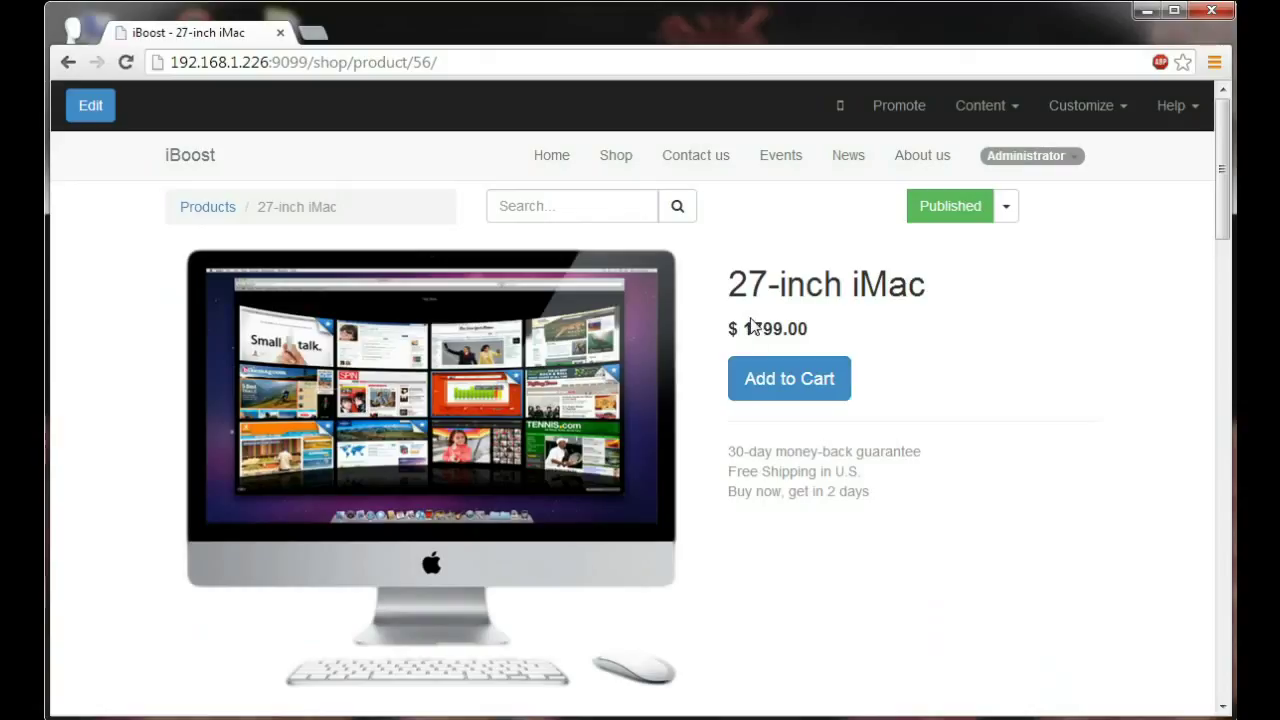
left_click(786, 380)
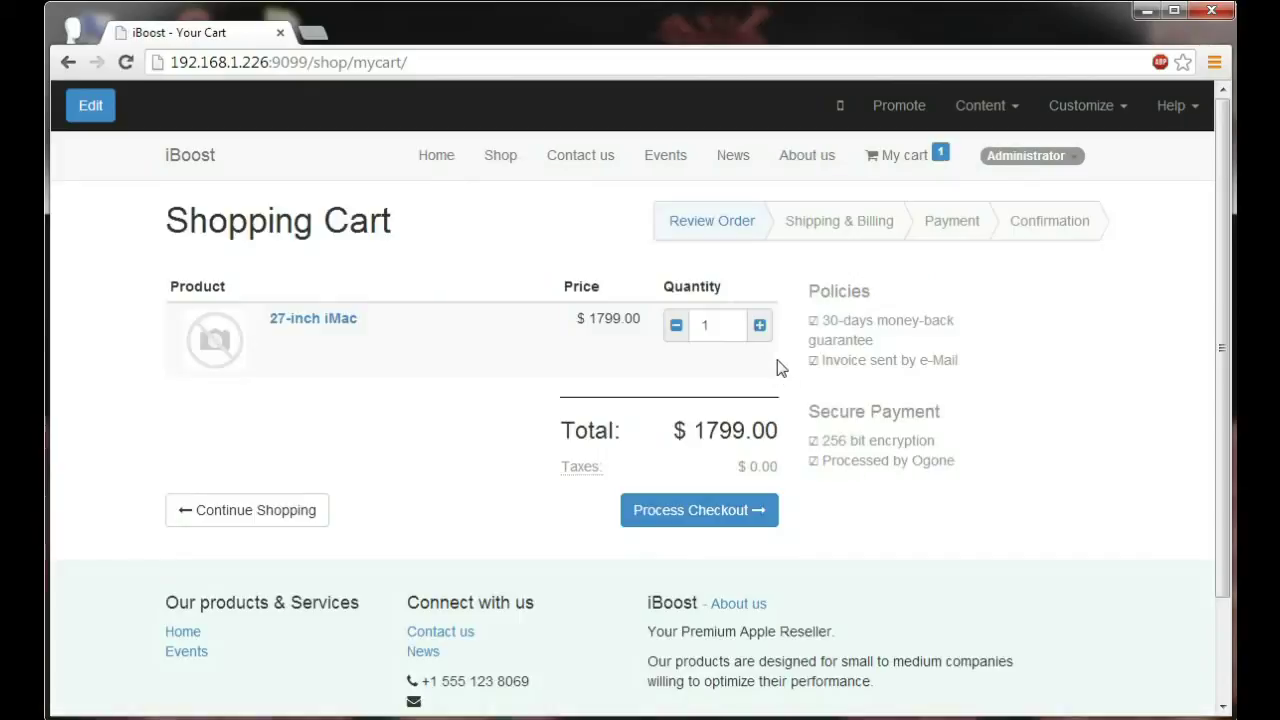
double_click(761, 326)
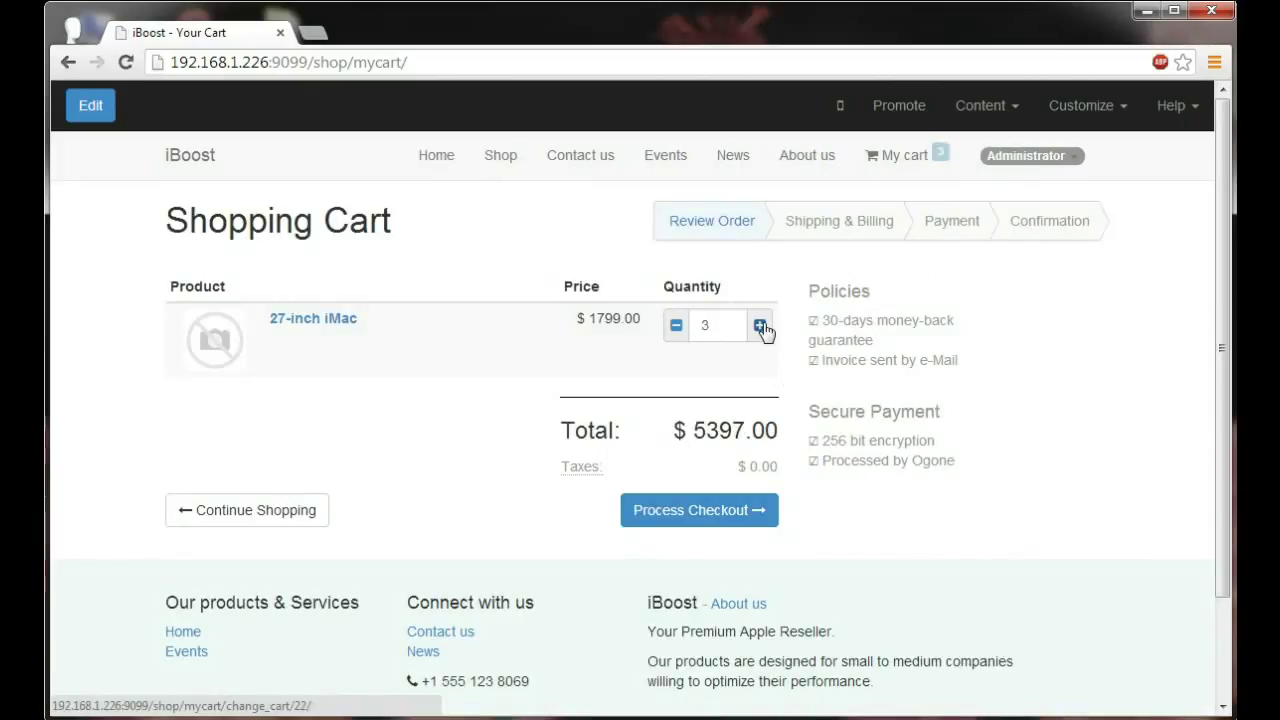
left_click(761, 326)
left_click(761, 326)
left_click(761, 326)
left_click(761, 326)
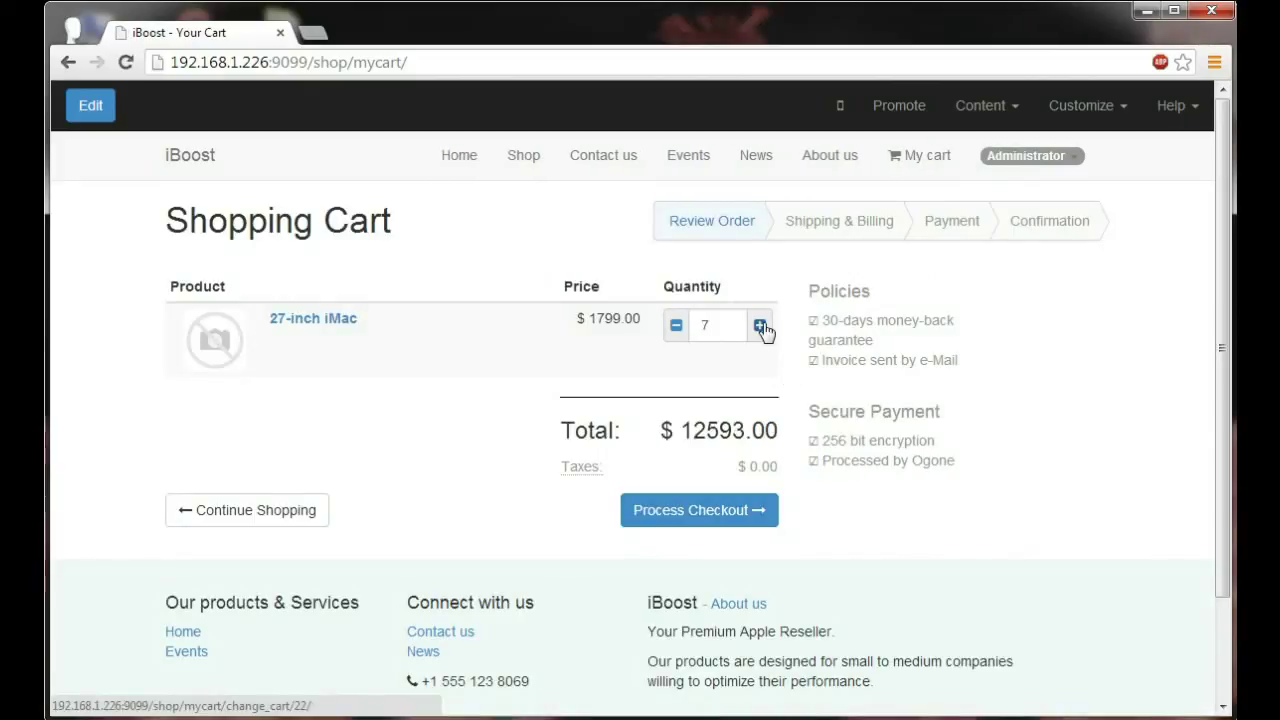